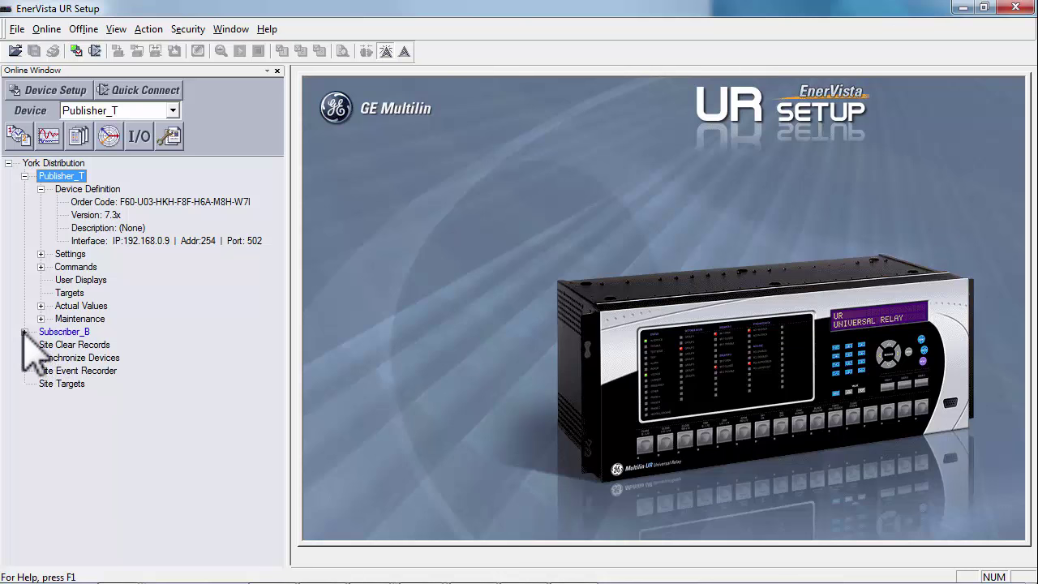
Review the device definition of Subscriber_B, including its order code and interface details
{"action": "left_click", "coordinate": [24, 332]}
{"action": "left_click", "coordinate": [41, 345]}
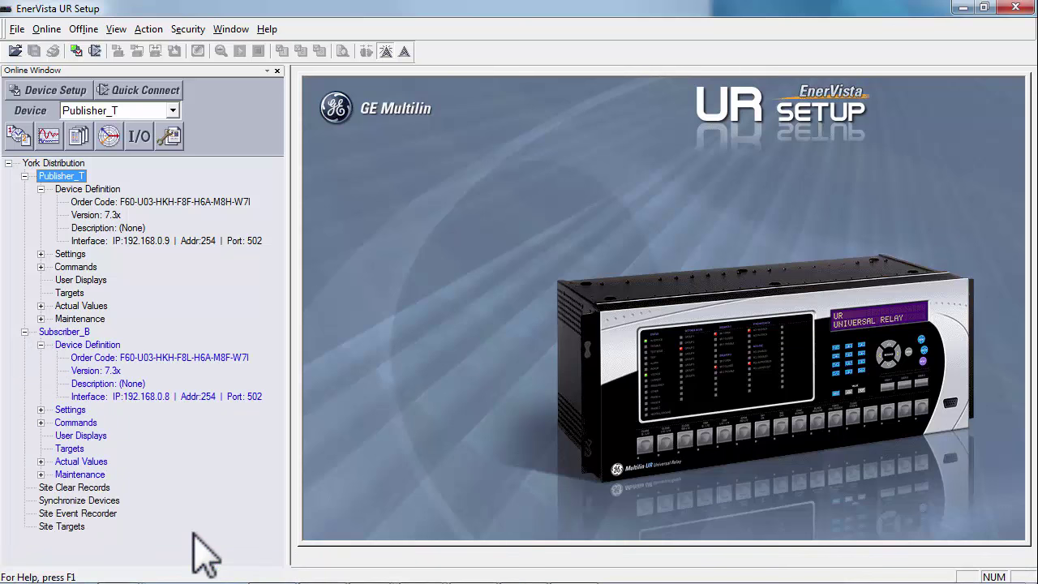
{"action": "left_click", "coordinate": [25, 332]}
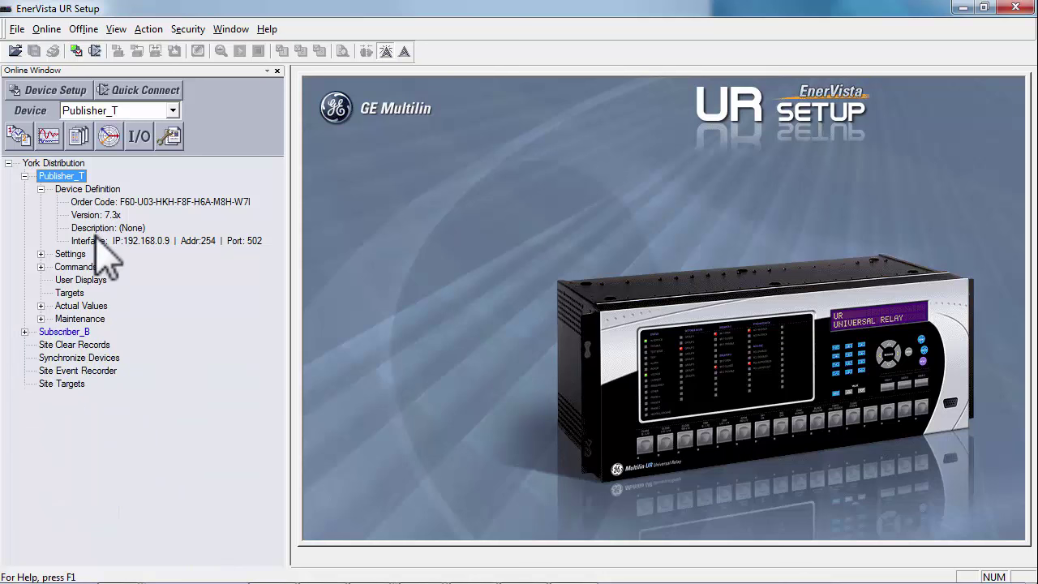
Open the IEC 61850 communications settings in the product setup of Publisher_T
{"action": "left_click", "coordinate": [41, 189]}
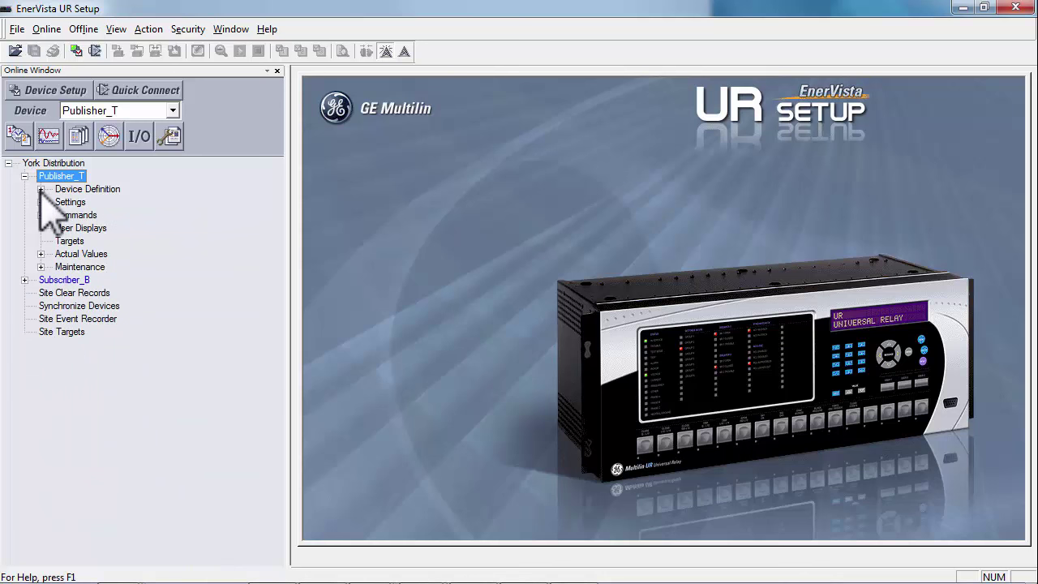
{"action": "left_click", "coordinate": [41, 203]}
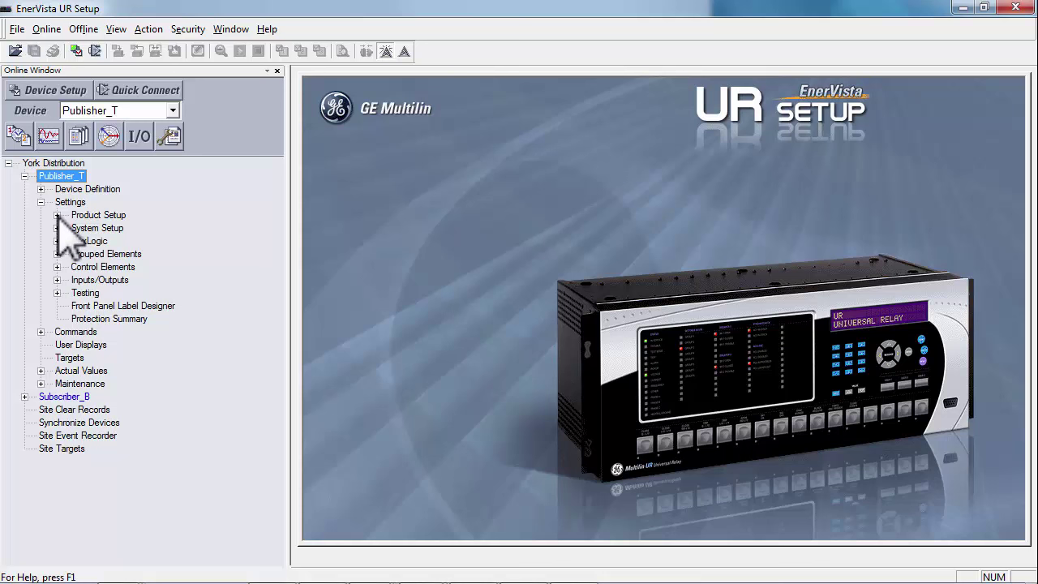
{"action": "left_click", "coordinate": [56, 215]}
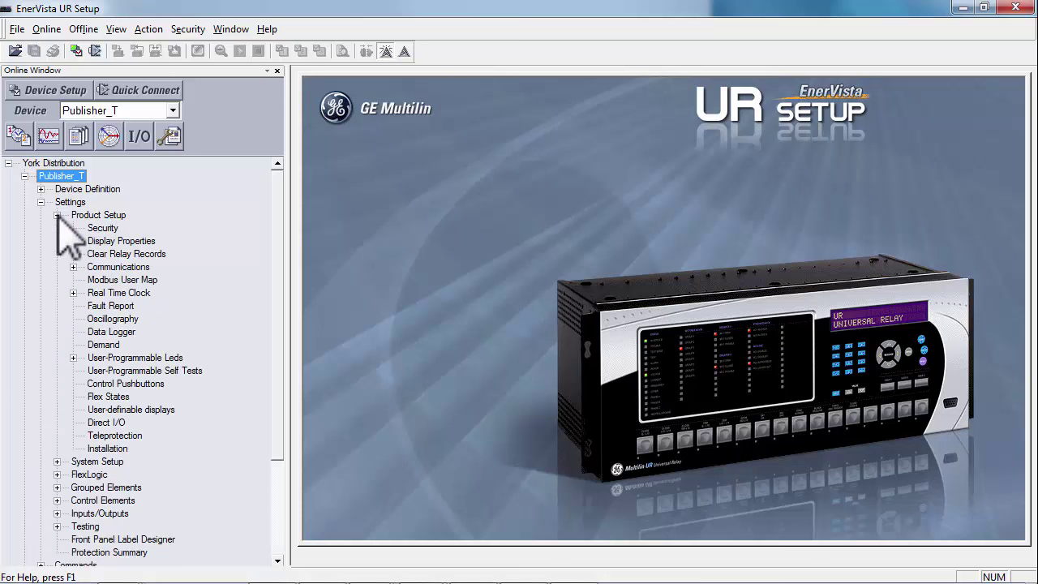
{"action": "left_click", "coordinate": [73, 267]}
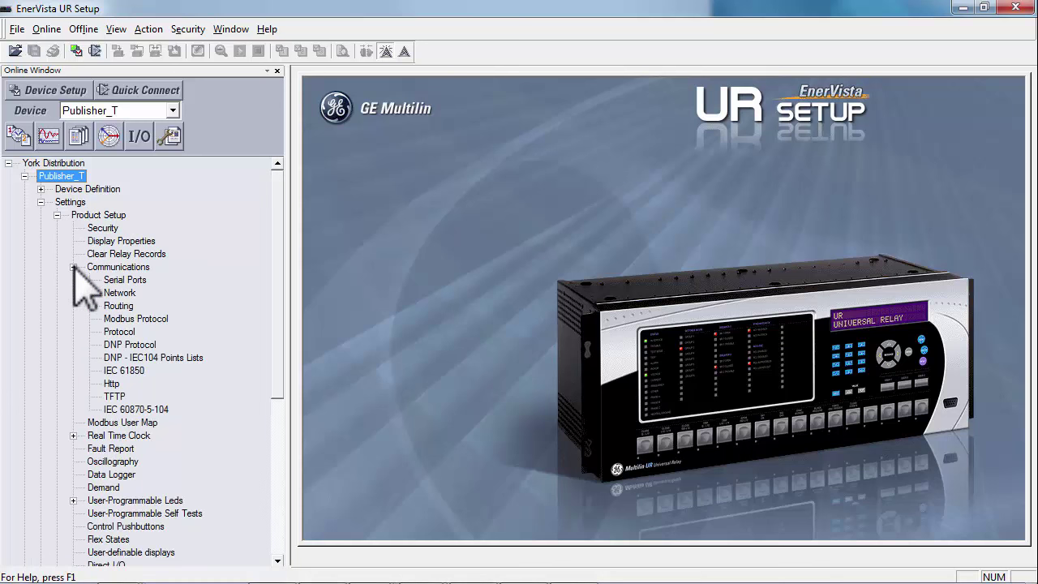
{"action": "double_click", "coordinate": [126, 372]}
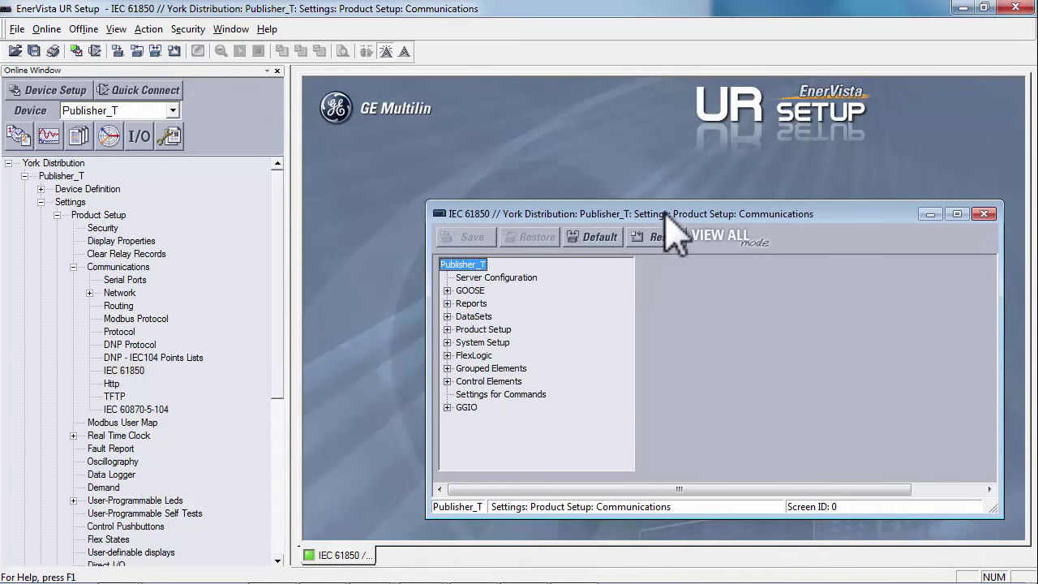
{"action": "left_click_drag", "start_coordinate": [665, 215], "coordinate": [551, 196]}
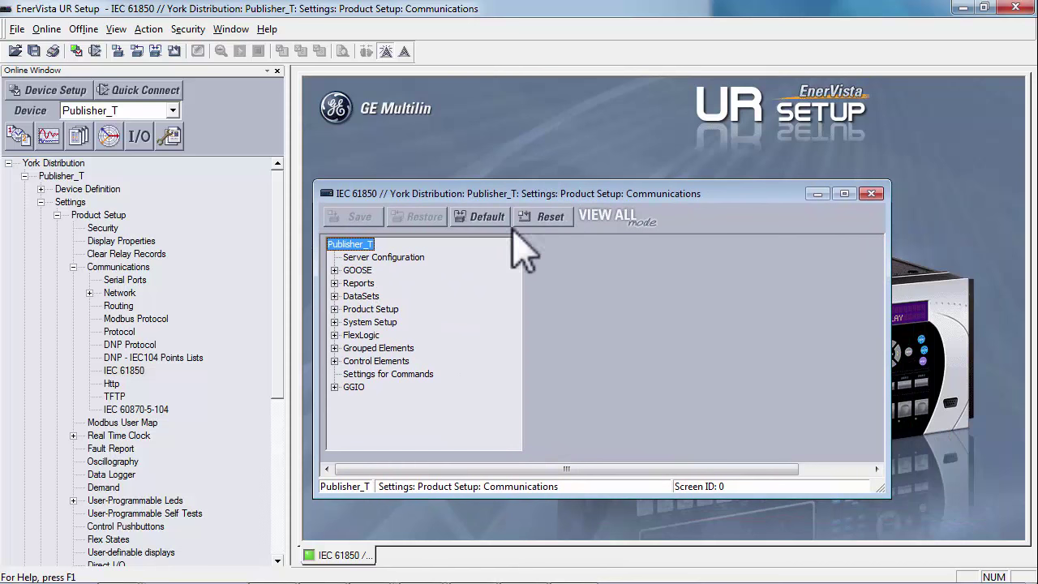
Set the IED name in the server configuration to Feeder_Pub, with the IEC 61850 window maximized
{"action": "left_click", "coordinate": [381, 257]}
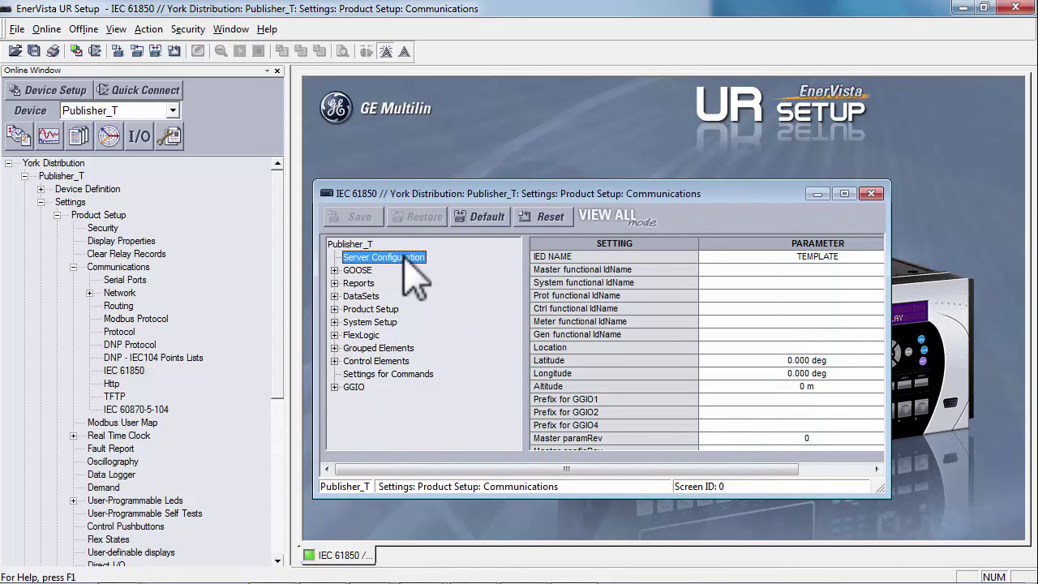
{"action": "left_click", "coordinate": [847, 193]}
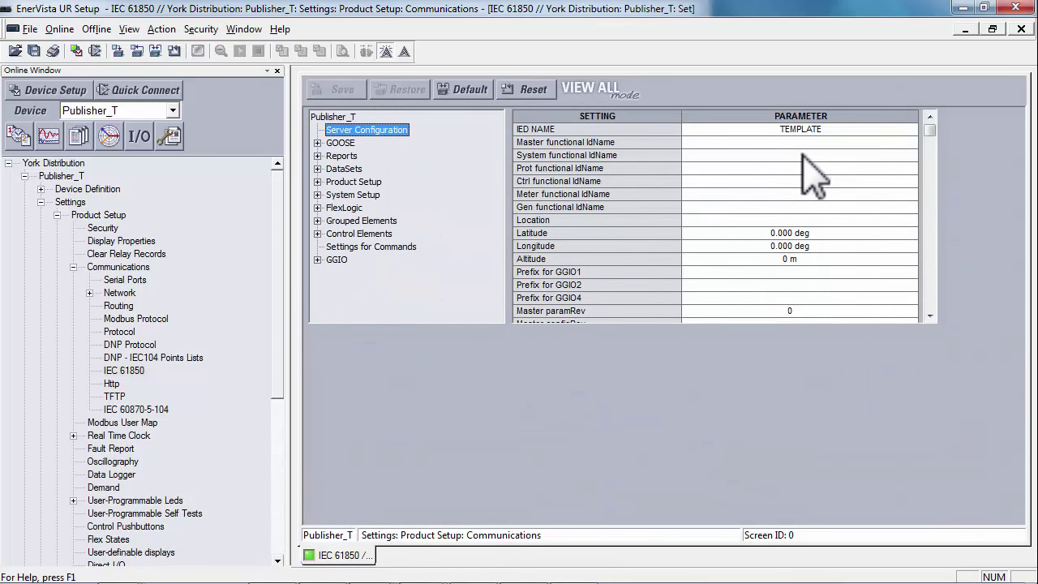
{"action": "left_click", "coordinate": [835, 130]}
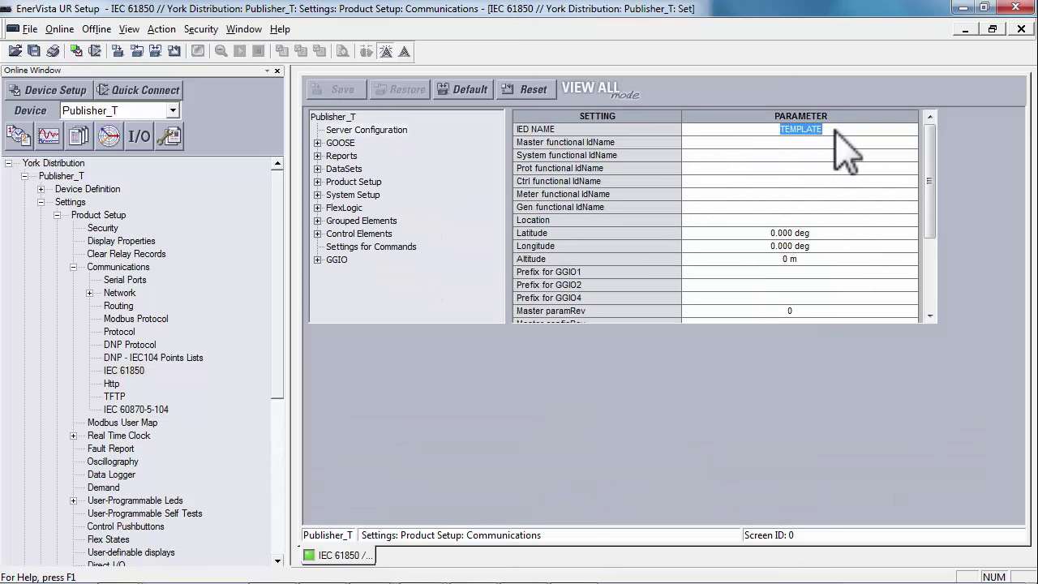
{"action": "type", "text": "Feeder_Pub"}
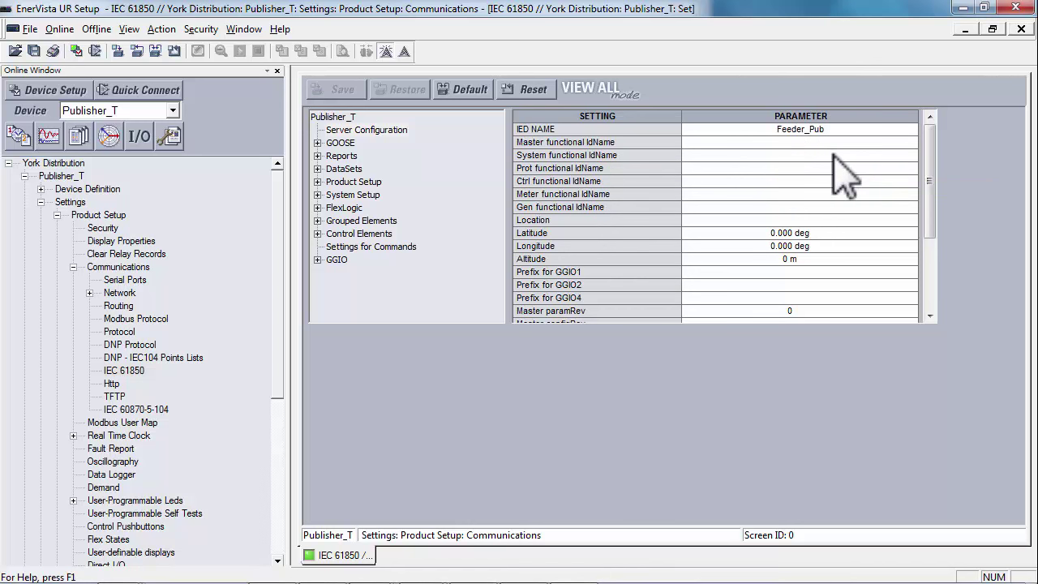
{"action": "left_click", "coordinate": [933, 193]}
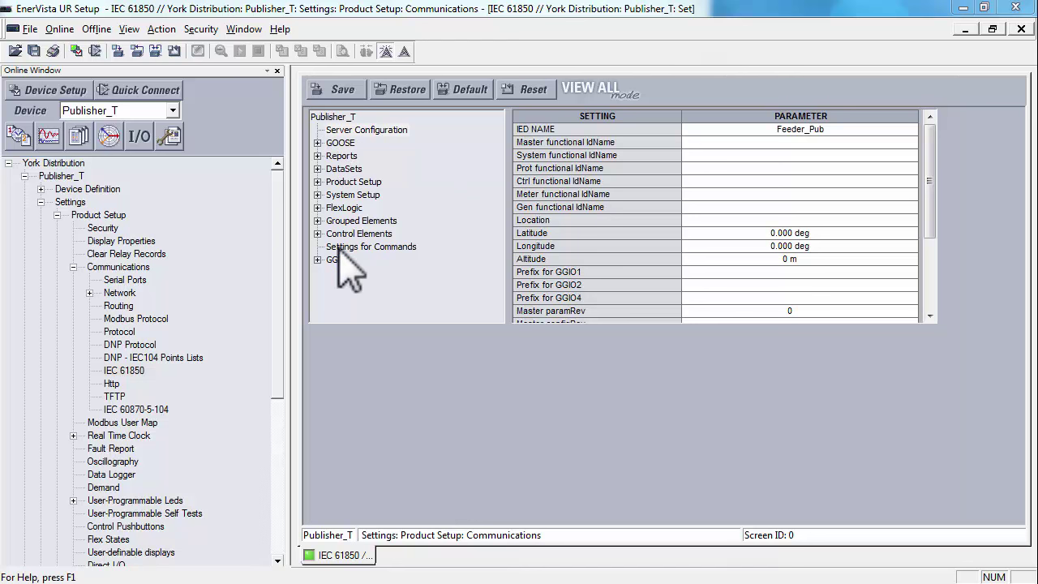
Open DataSet01 among the IEC 61850 datasets and name it Feeder_Pub_DS1
{"action": "left_click", "coordinate": [344, 169]}
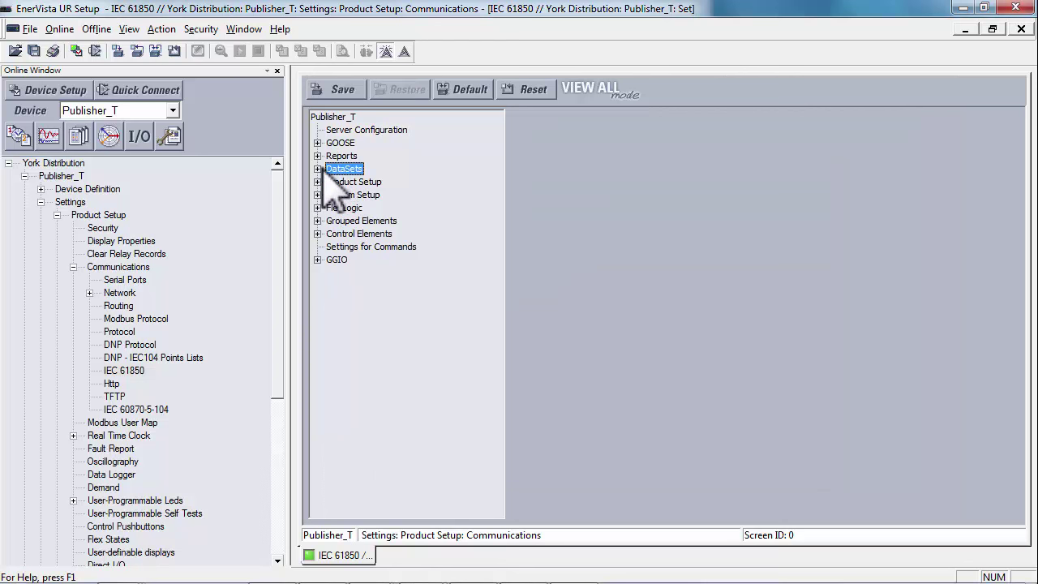
{"action": "left_click", "coordinate": [317, 169]}
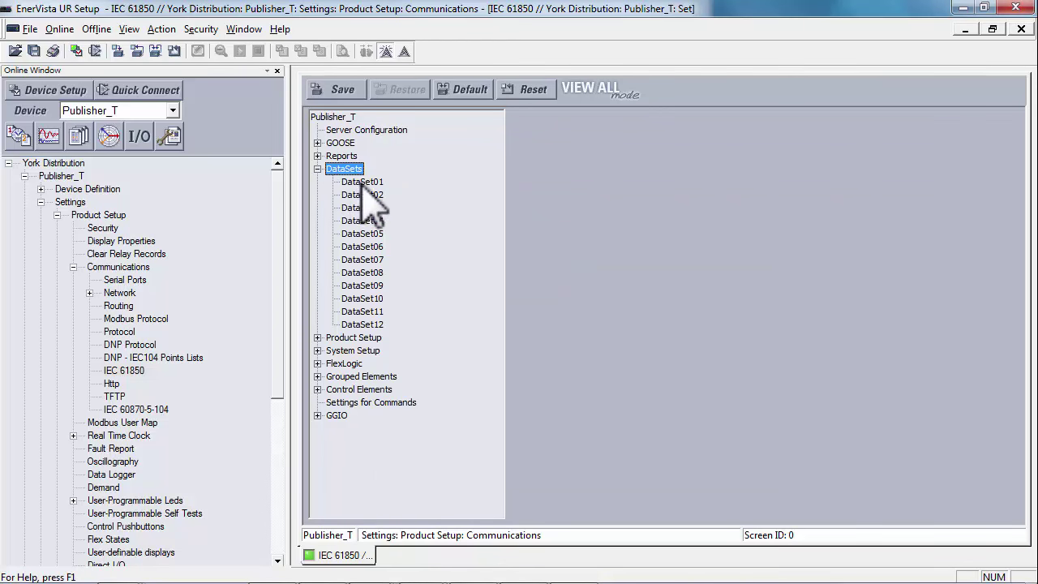
{"action": "left_click", "coordinate": [361, 183]}
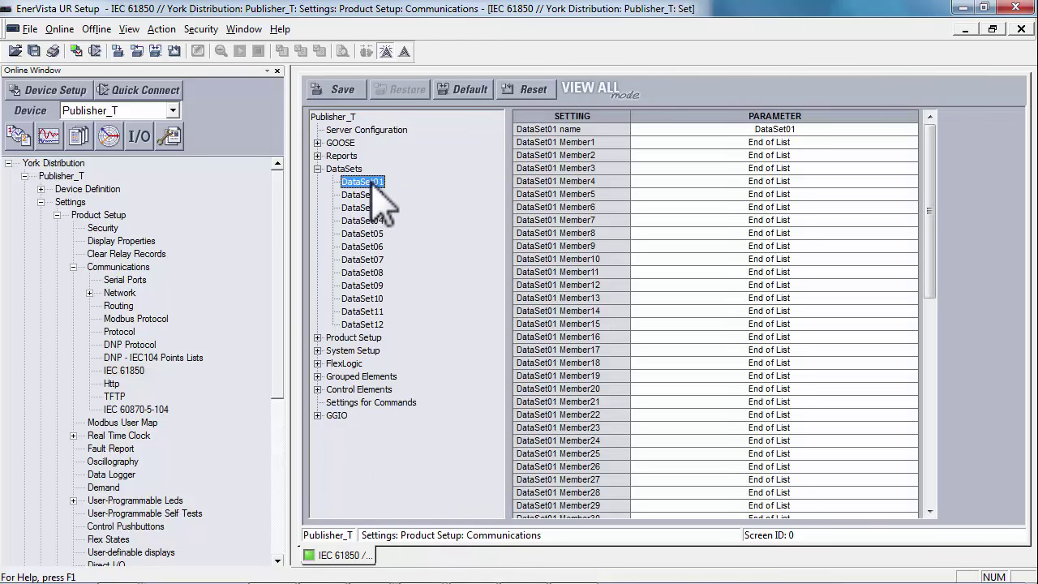
{"action": "left_click", "coordinate": [812, 128]}
{"action": "left_click", "coordinate": [812, 128]}
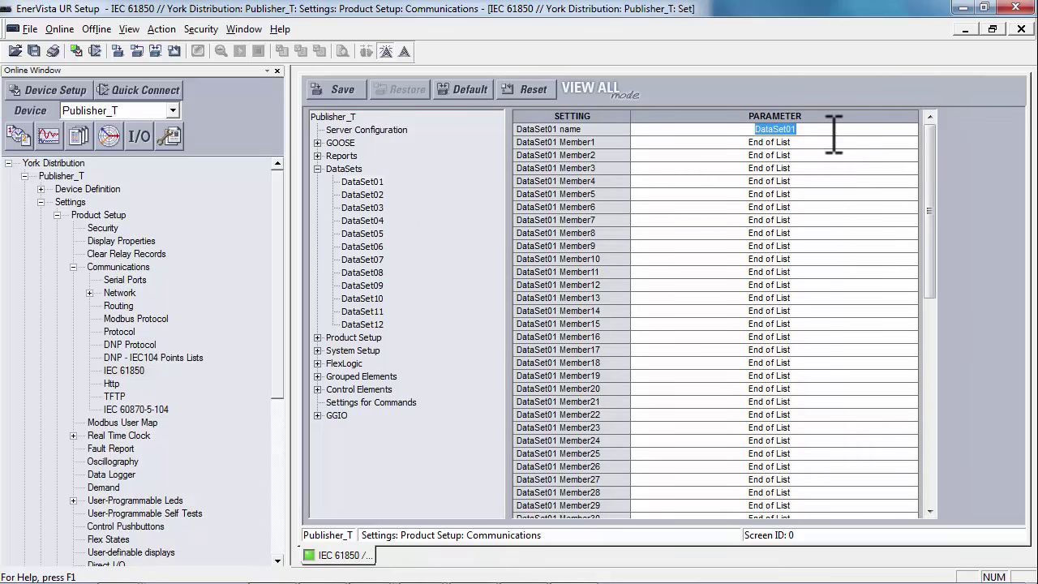
{"action": "type", "text": "Feeder_Pub"}
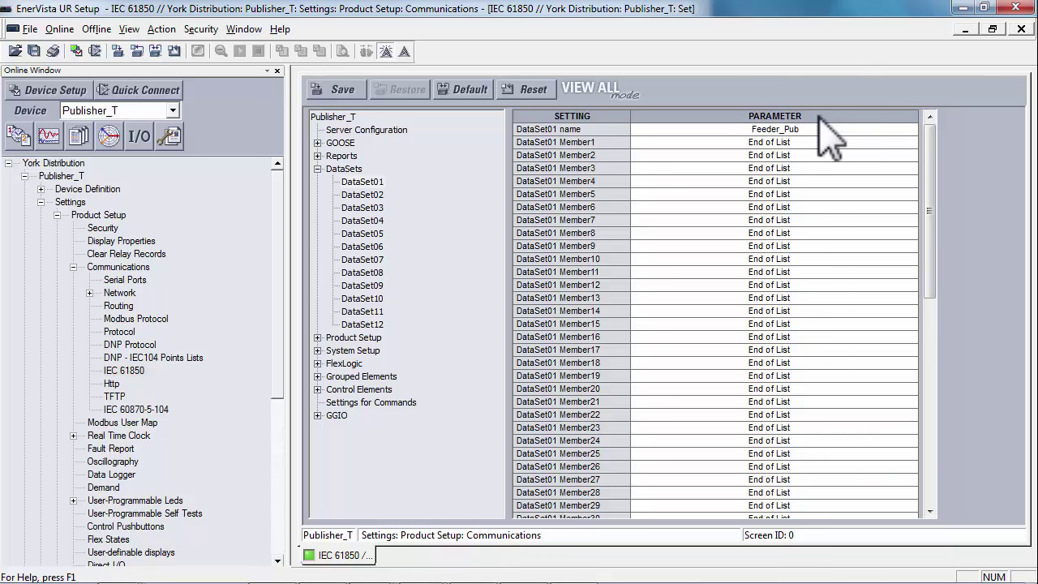
{"action": "type", "text": "_DS1"}
Set DataSet01 Member1 to System.ConInGGIO1.ST.Ind101.stVal
{"action": "left_click", "coordinate": [831, 143]}
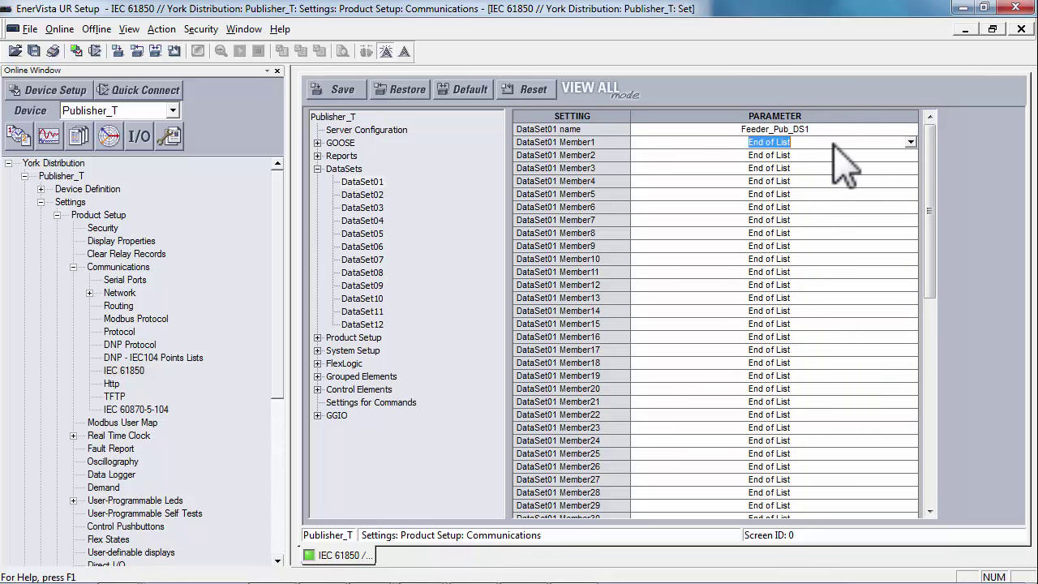
{"action": "left_click", "coordinate": [910, 141]}
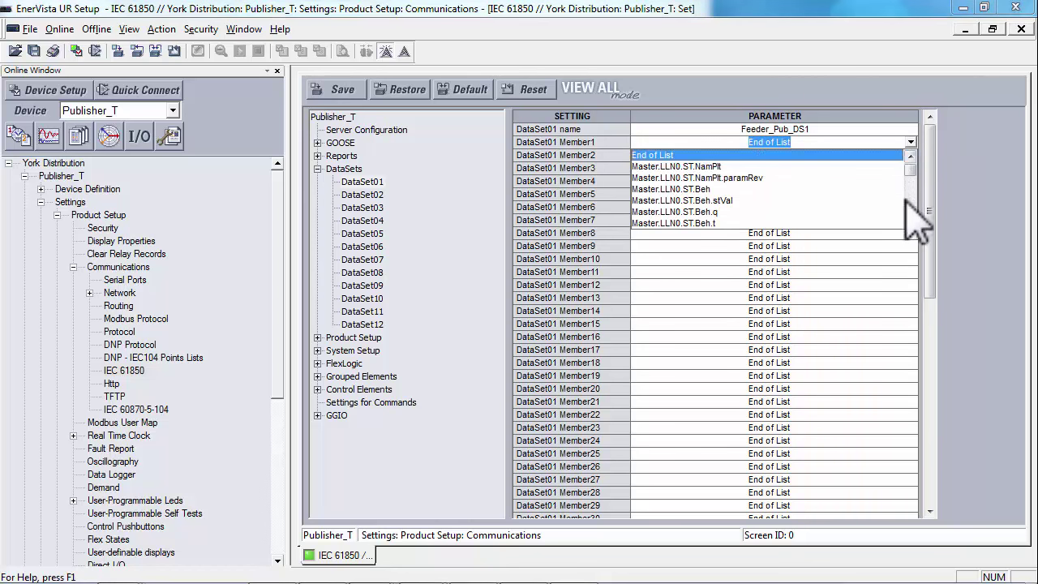
{"action": "scroll", "coordinate": [910, 202], "scroll_direction": "down", "scroll_amount": 2}
{"action": "scroll", "coordinate": [910, 204], "scroll_direction": "down", "scroll_amount": 8}
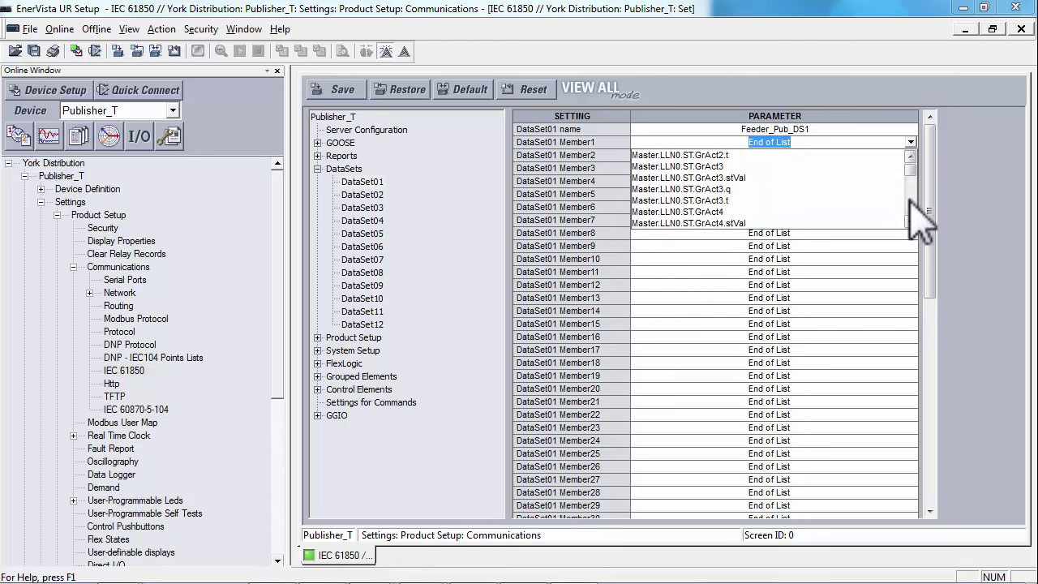
{"action": "scroll", "coordinate": [919, 218], "scroll_direction": "down", "scroll_amount": 6}
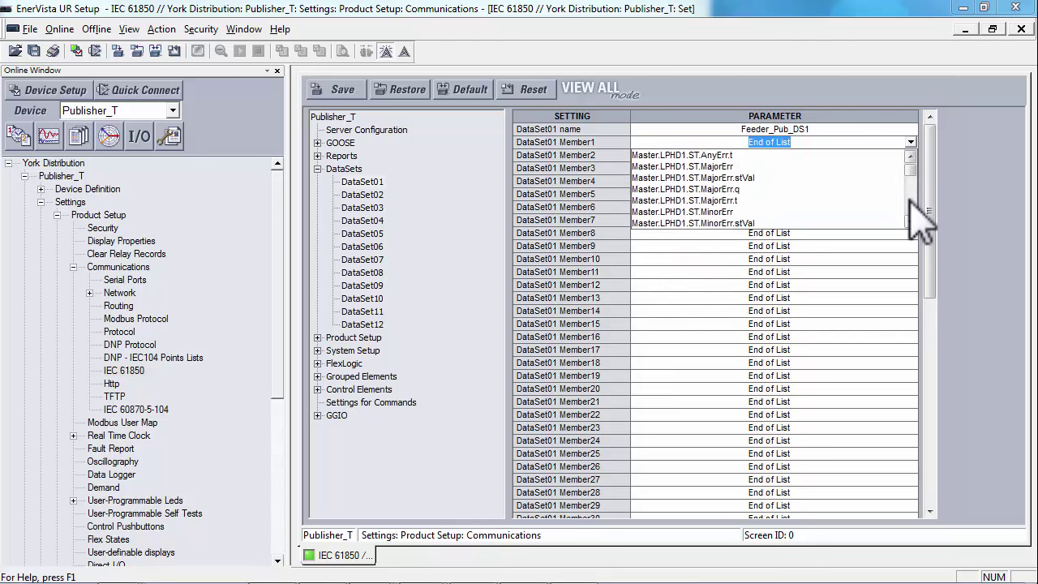
{"action": "left_click", "coordinate": [837, 145]}
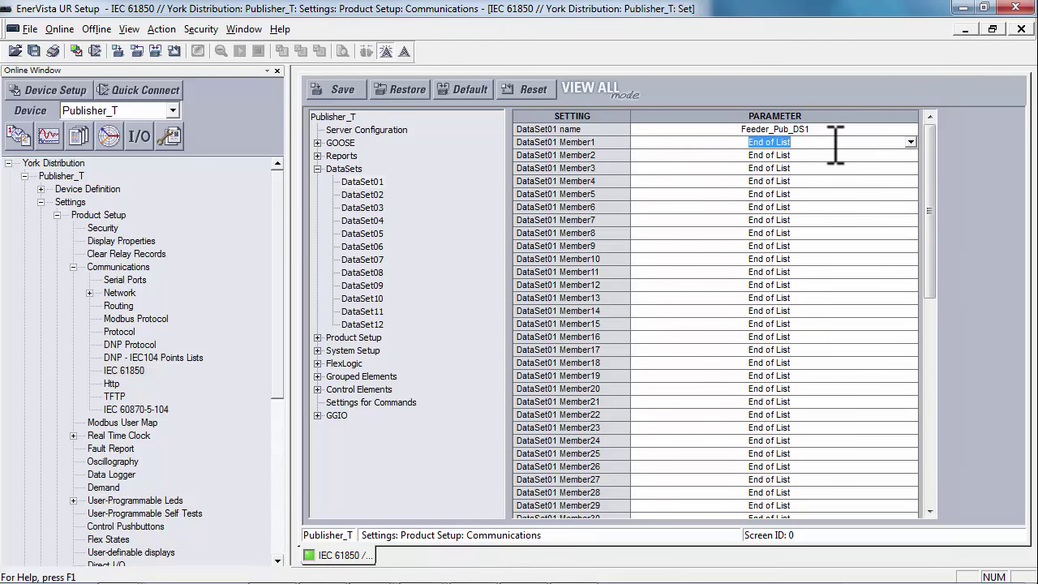
{"action": "type", "text": "Sy"}
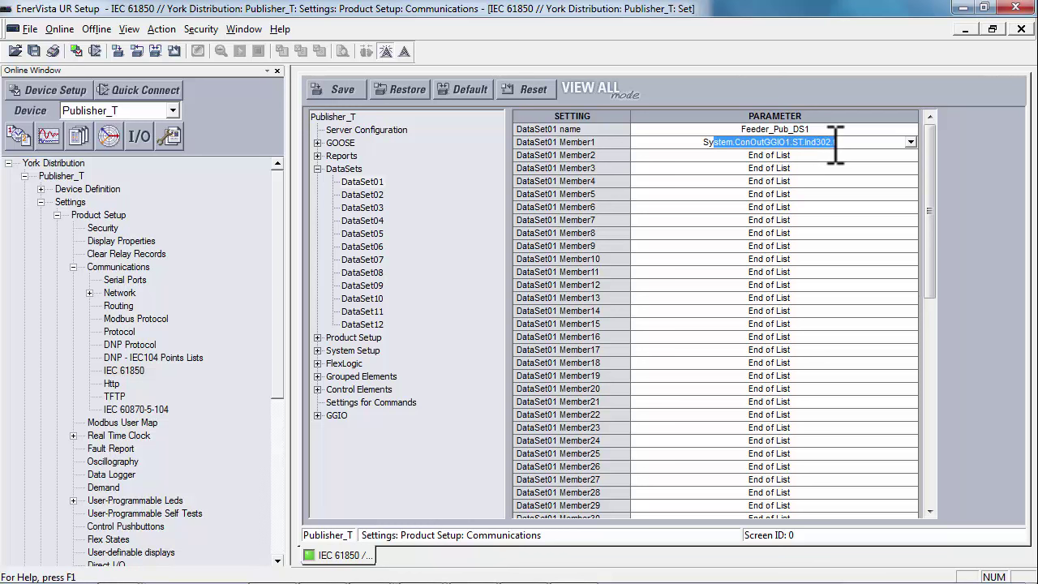
{"action": "type", "text": "stem.ConIn"}
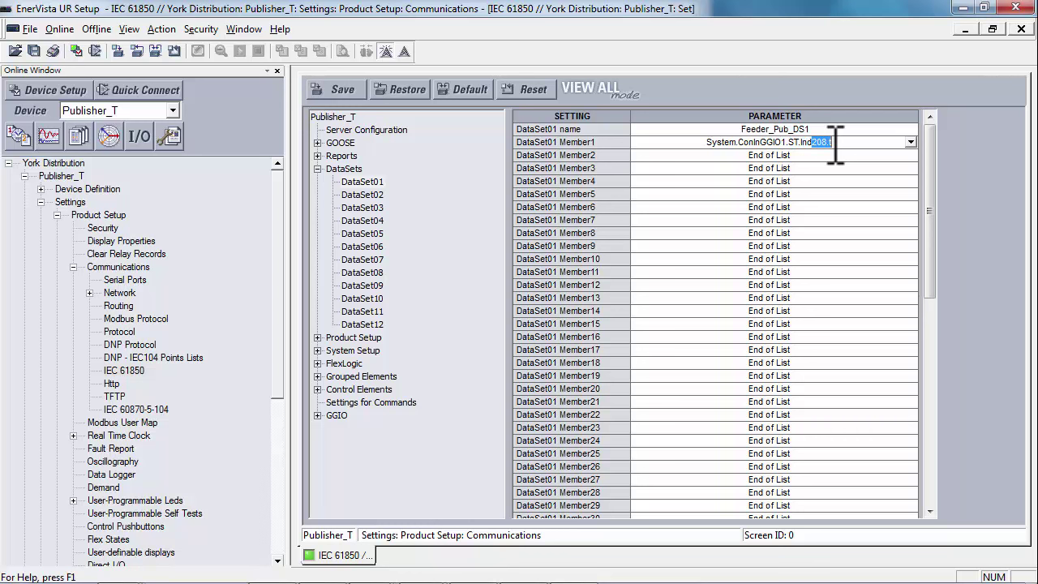
{"action": "type", "text": "101"}
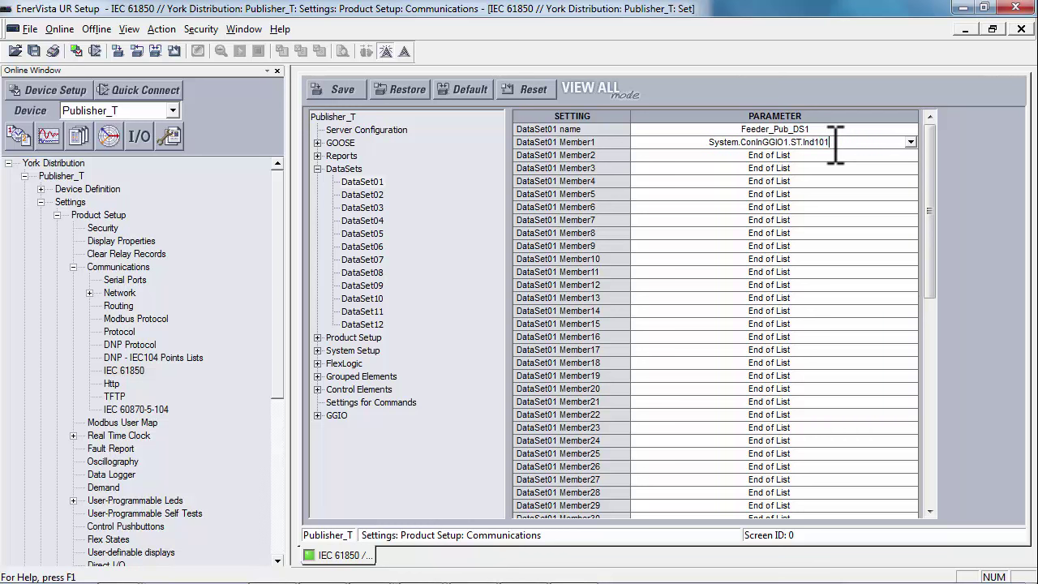
{"action": "type", "text": ".stVal"}
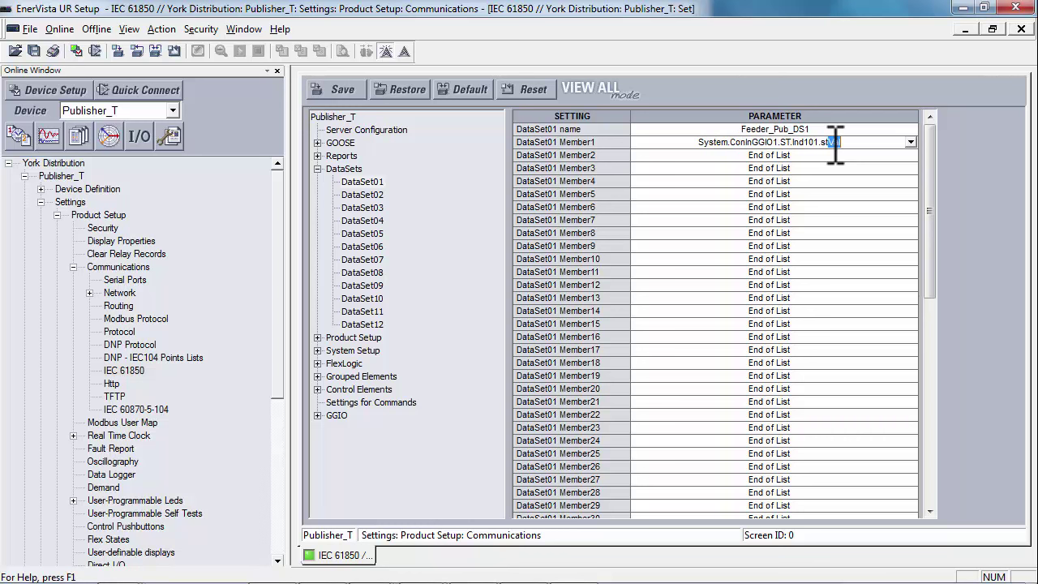
Set DataSet01 Member2 to Master.GGIO2.ST.SPCSO01.stVal
{"action": "left_click", "coordinate": [840, 154]}
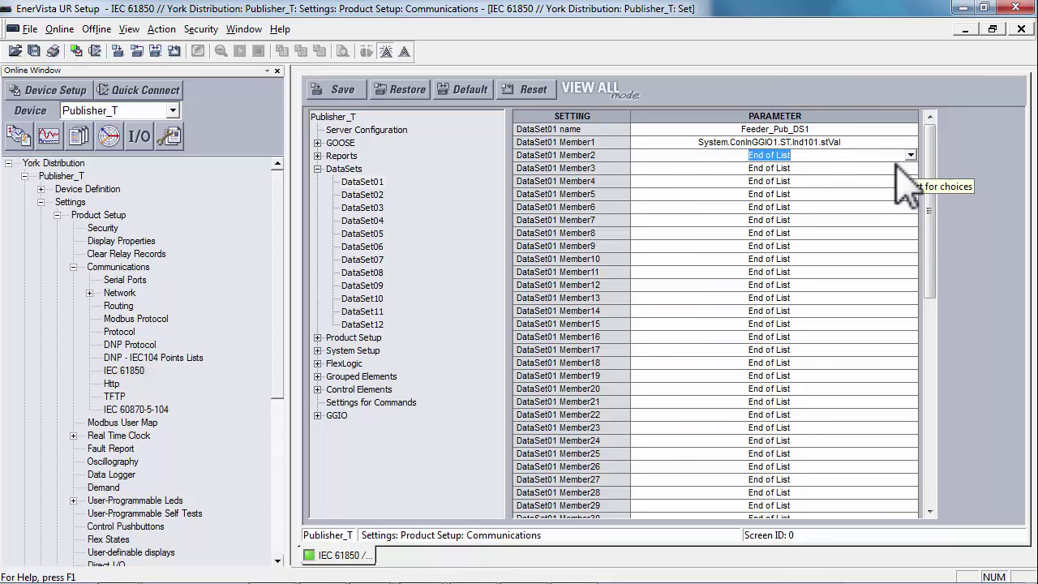
{"action": "type", "text": "Master"}
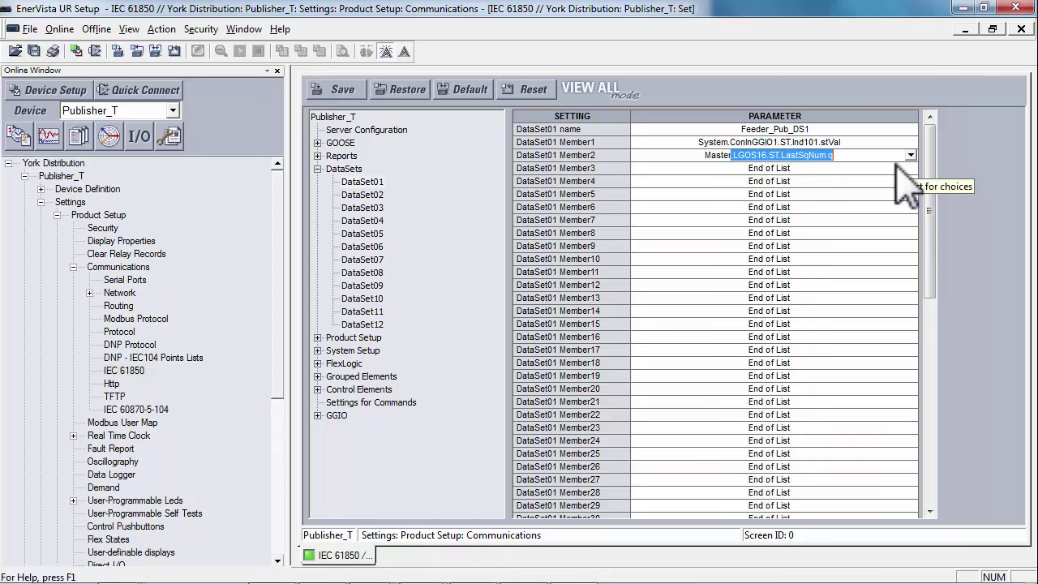
{"action": "type", "text": ".GGIO"}
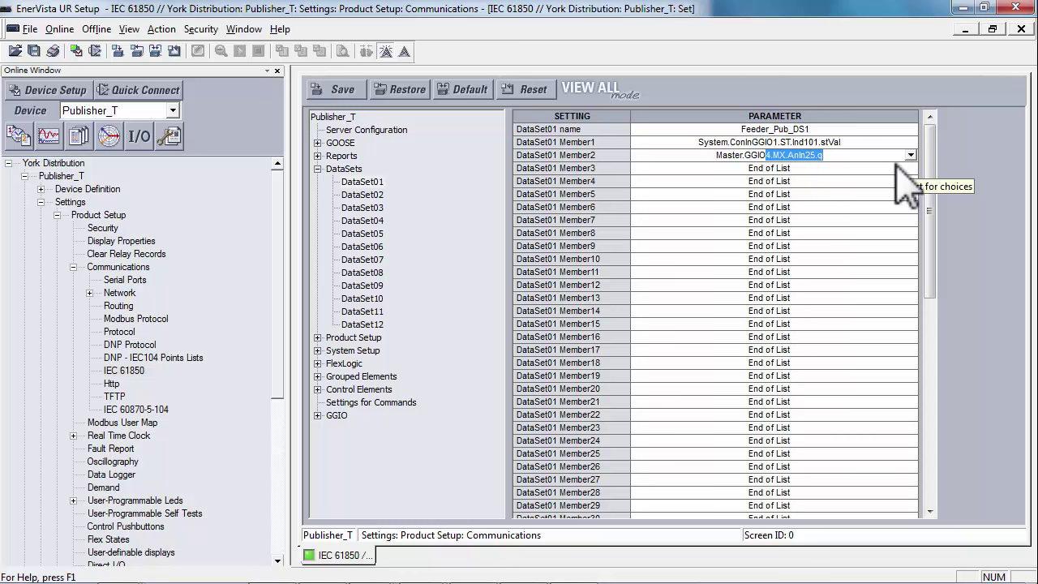
{"action": "type", "text": "2.ST.SP"}
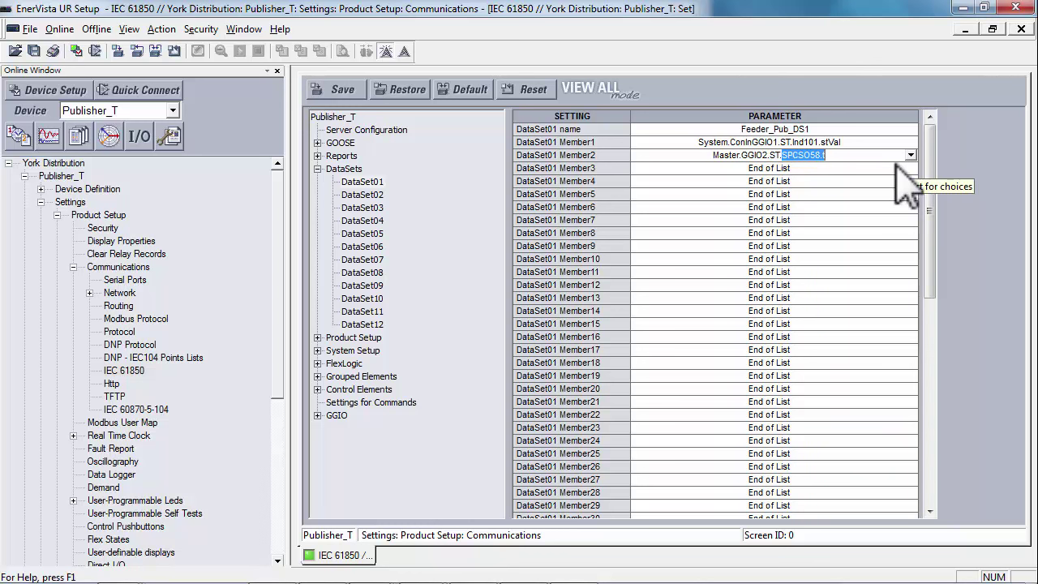
{"action": "type", "text": "CSO01"}
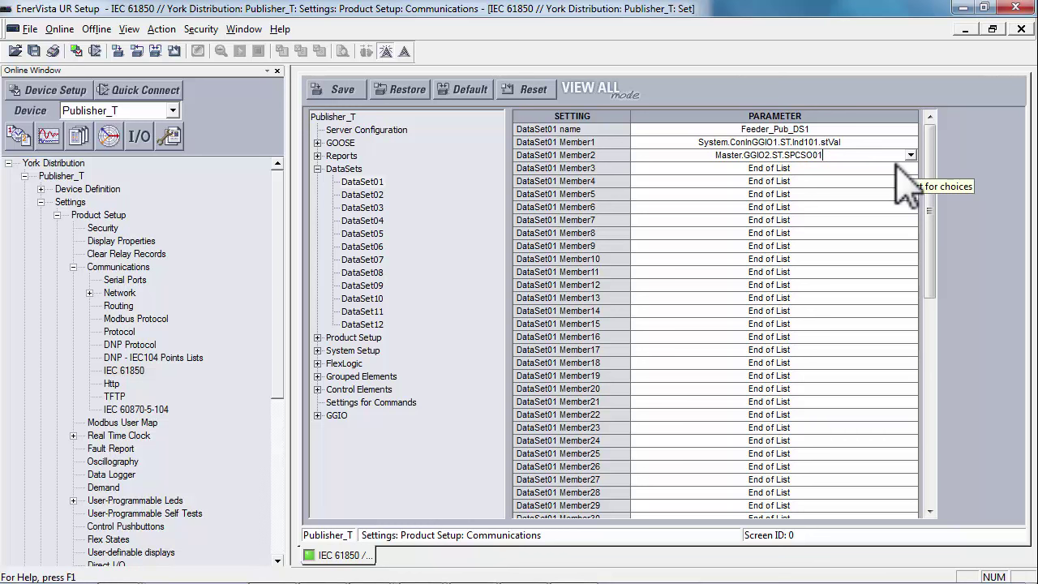
{"action": "type", "text": ".stVal"}
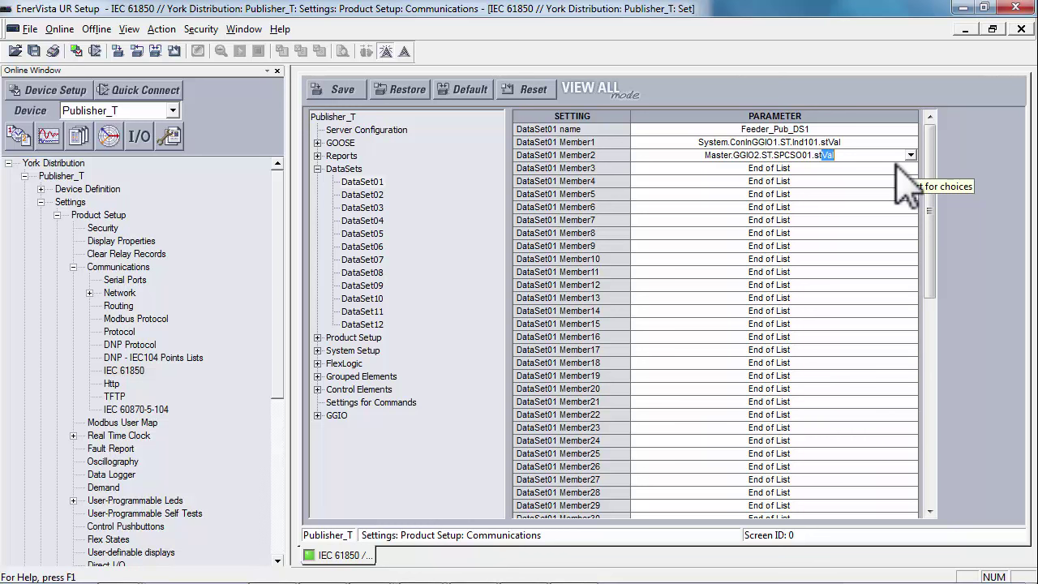
{"action": "key", "text": "Return"}
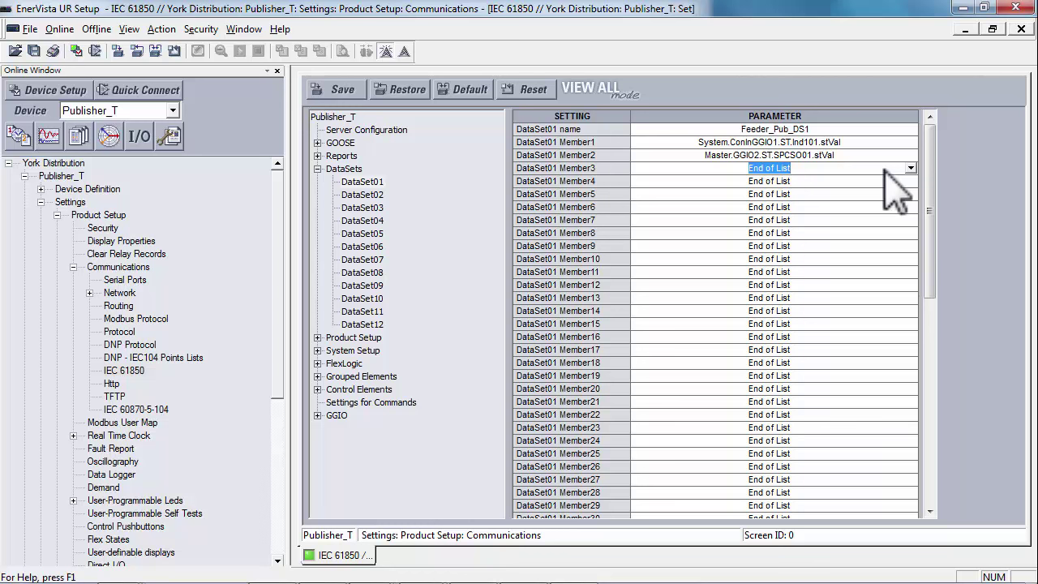
Set DataSet01 Member3 to Prot.PhsIocPIOC1.ST.Op.general
{"action": "type", "text": "Prot."}
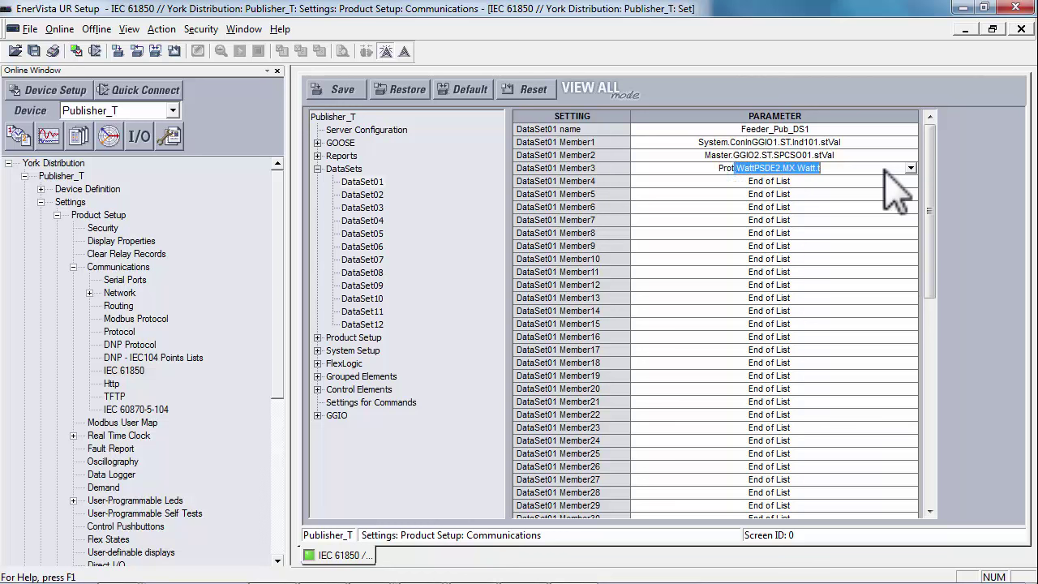
{"action": "type", "text": "PhsIoc"}
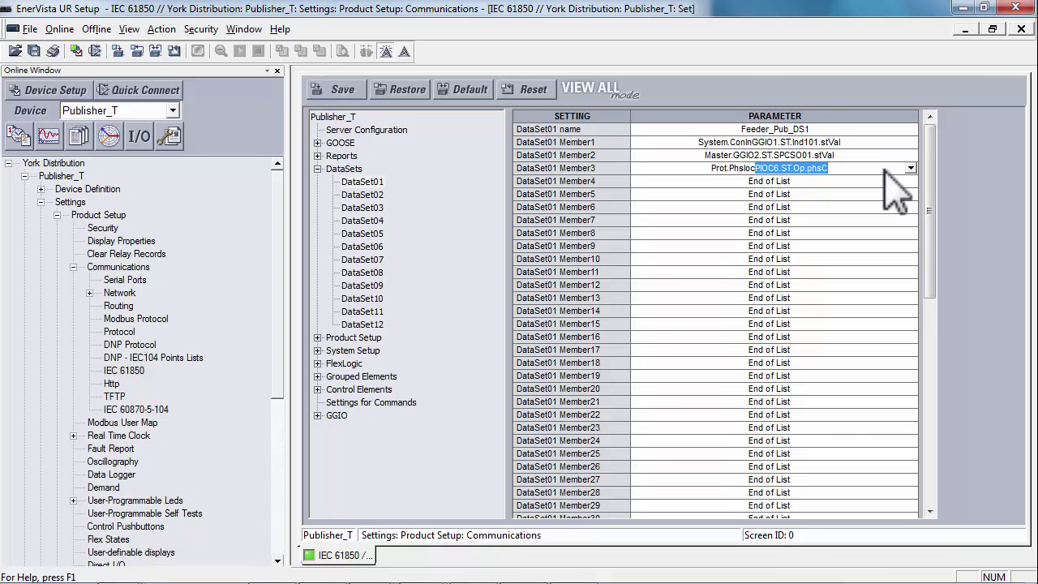
{"action": "type", "text": "PIOC1.ST."}
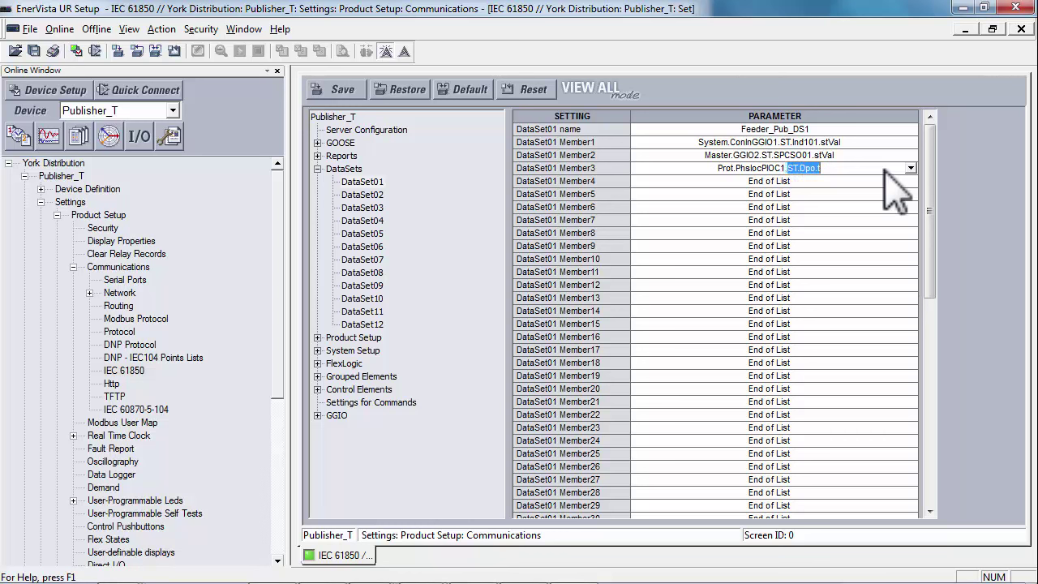
{"action": "type", "text": "Op."}
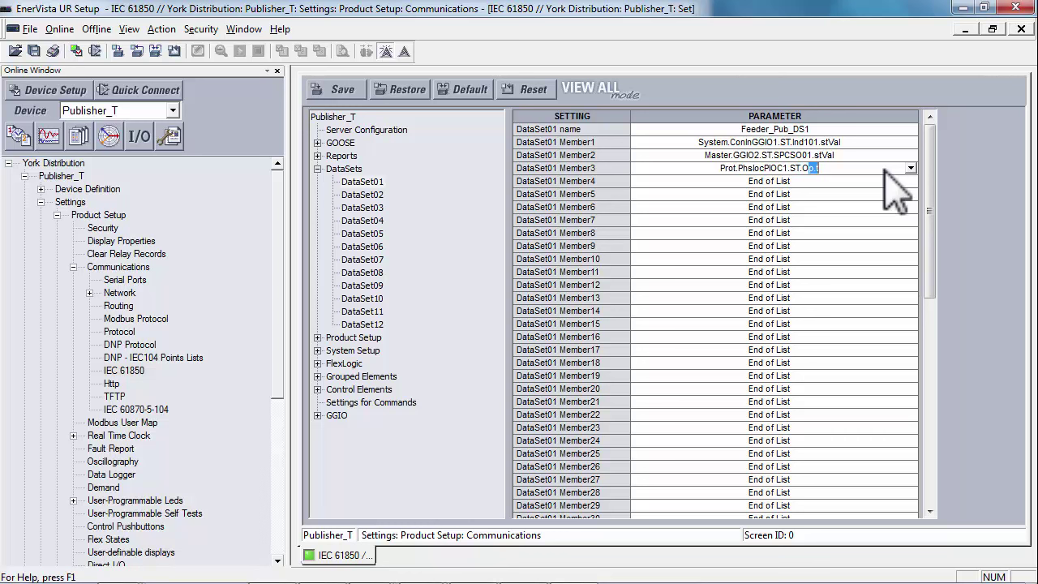
{"action": "type", "text": "g"}
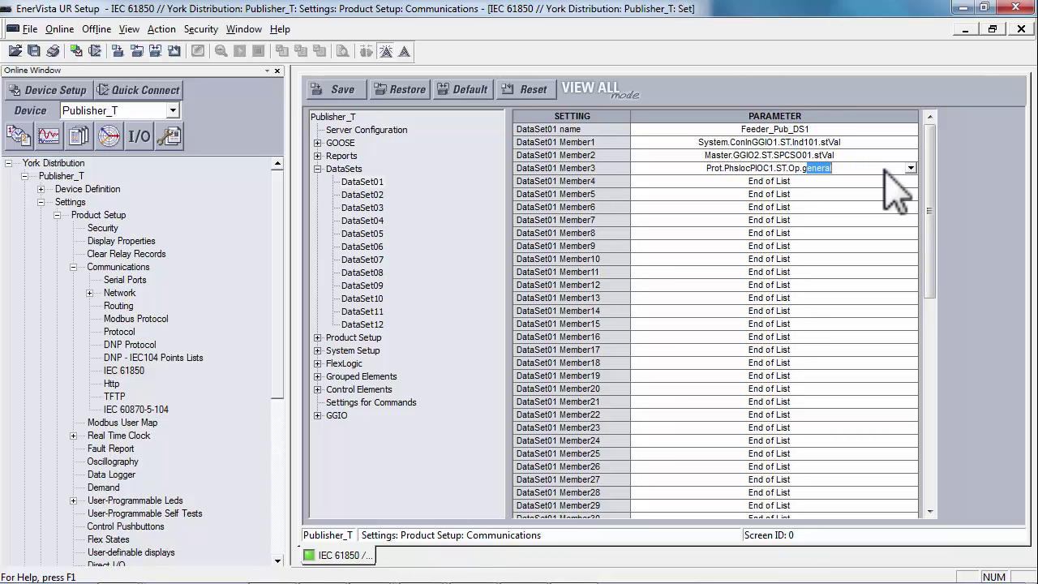
{"action": "type", "text": "e"}
{"action": "left_click", "coordinate": [879, 182]}
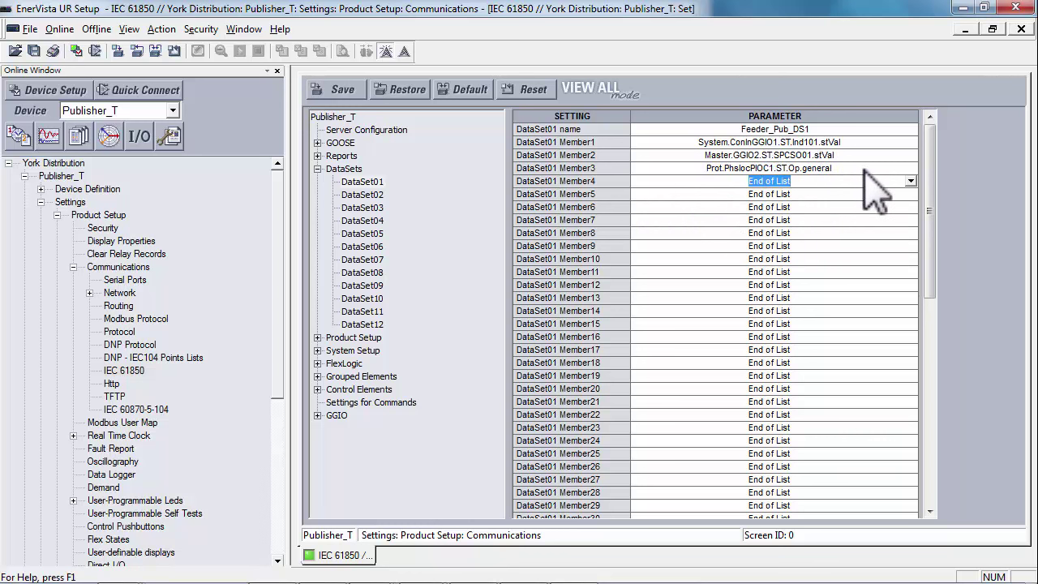
Set the TxGOOSE update time to 1 s in the GOOSE access point settings
{"action": "left_click", "coordinate": [318, 169]}
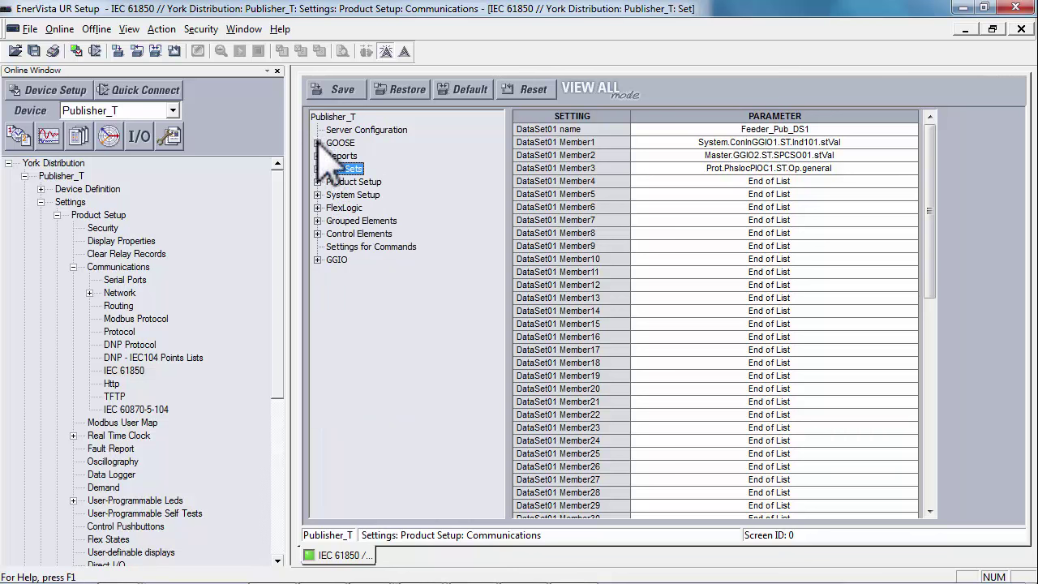
{"action": "left_click", "coordinate": [318, 144]}
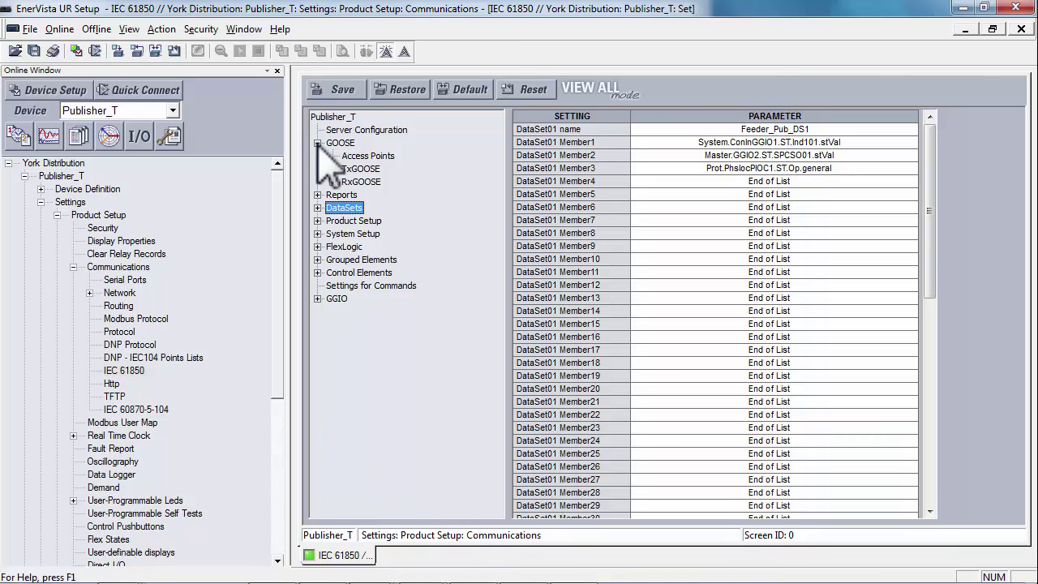
{"action": "left_click", "coordinate": [371, 156]}
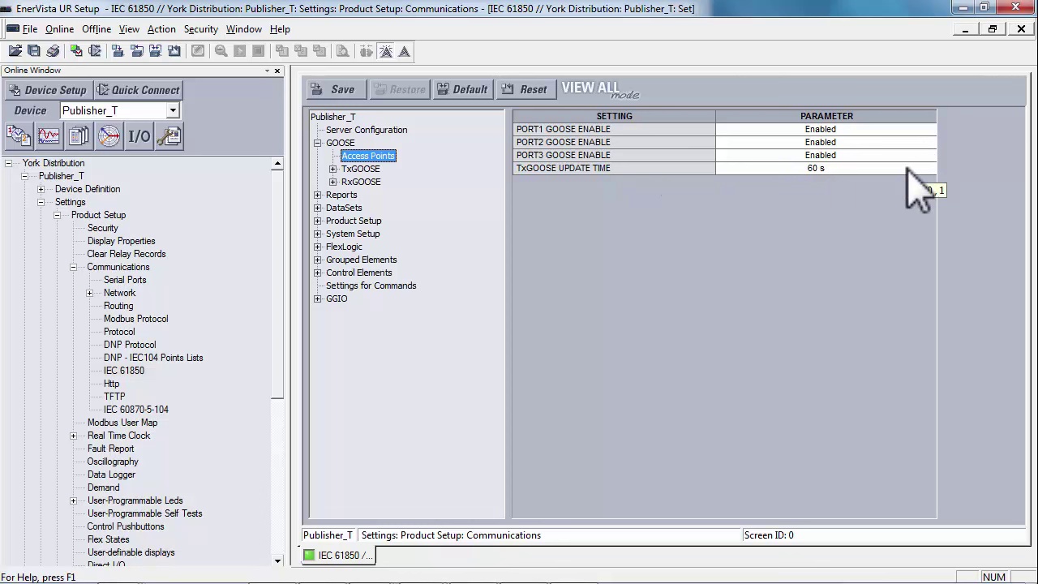
{"action": "left_click", "coordinate": [857, 172]}
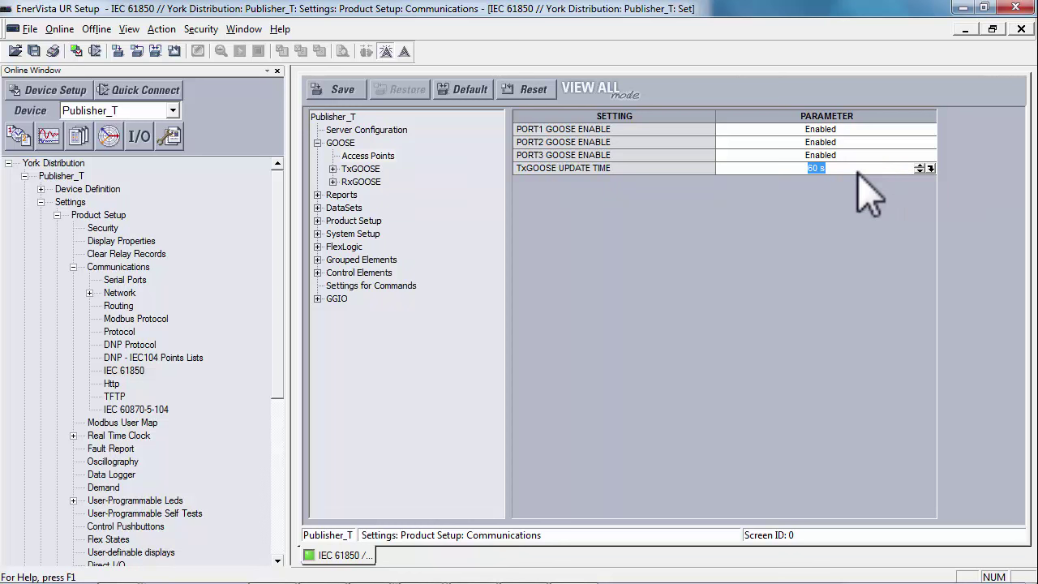
{"action": "type", "text": "1"}
{"action": "key", "text": "Up"}
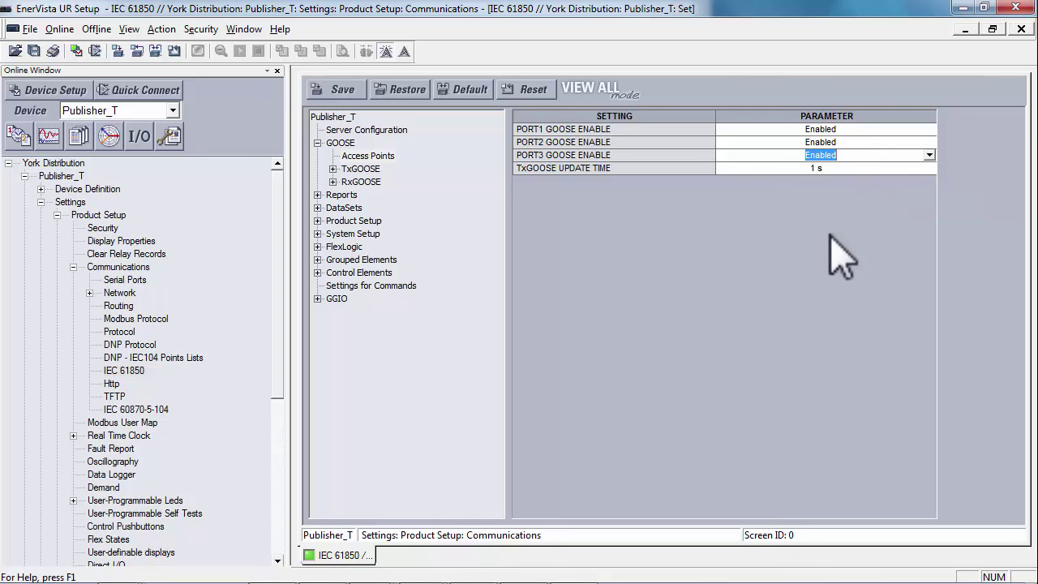
Set the GoID of TxGOOSE1 to Feeder_Pub and assign DataSet01 as its dataset
{"action": "left_click", "coordinate": [333, 169]}
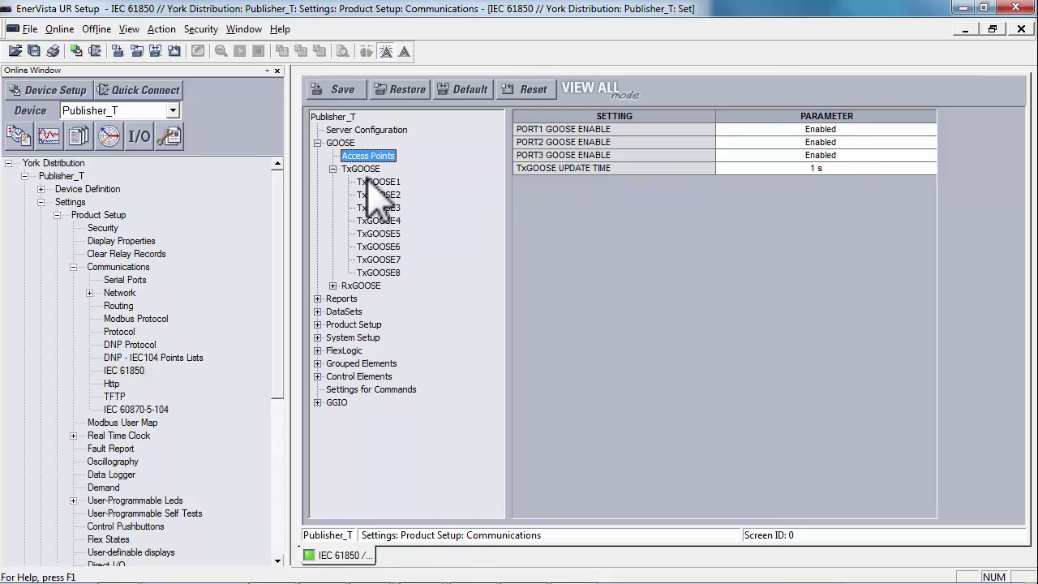
{"action": "left_click", "coordinate": [375, 182]}
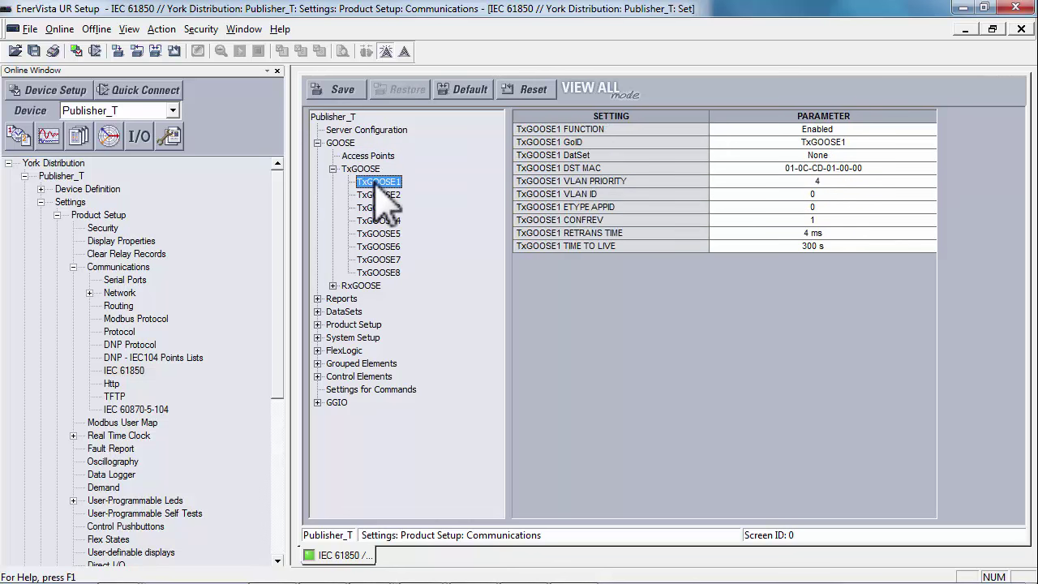
{"action": "left_click", "coordinate": [874, 142]}
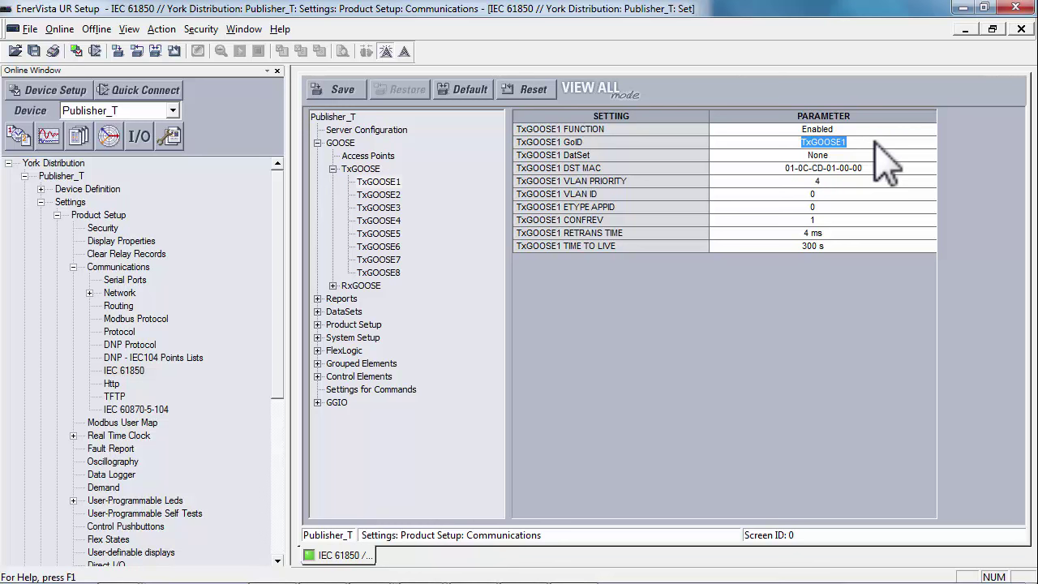
{"action": "type", "text": "Feeder_Pub"}
{"action": "left_click", "coordinate": [874, 155]}
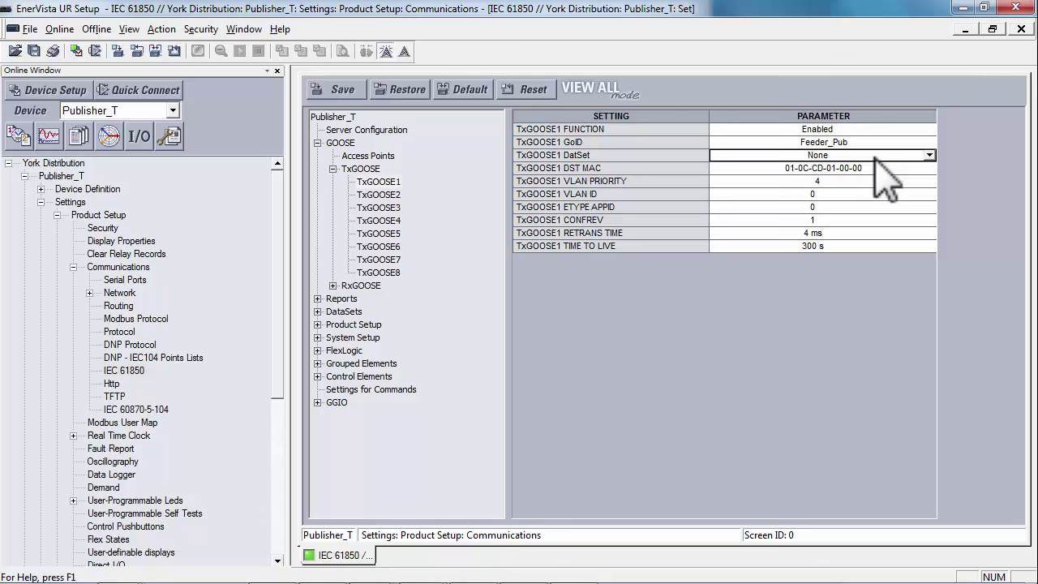
{"action": "left_click", "coordinate": [930, 155]}
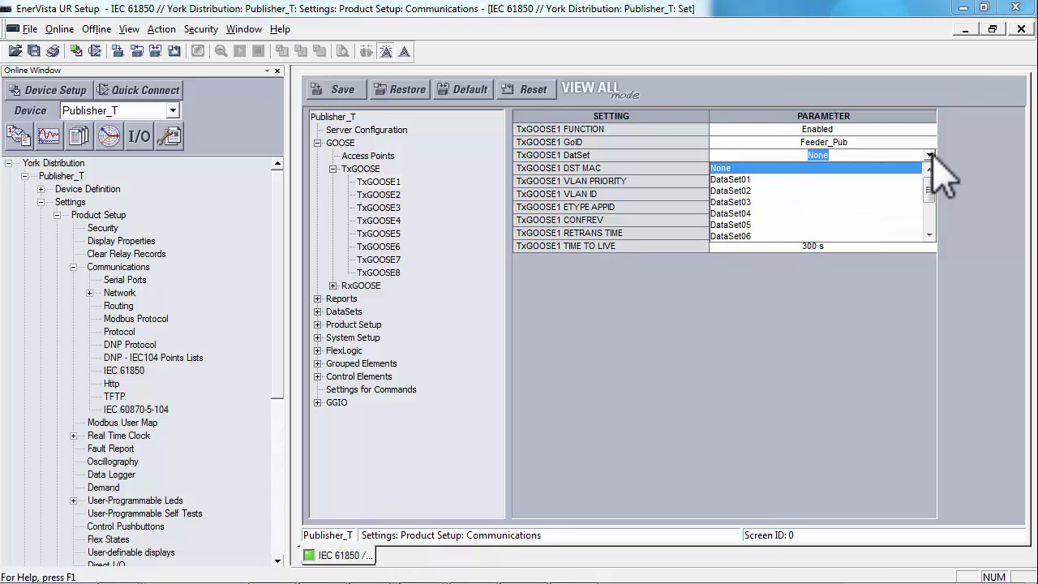
{"action": "mouse_move", "coordinate": [929, 189]}
{"action": "left_mouse_down"}
{"action": "mouse_move", "coordinate": [930, 214]}
{"action": "mouse_move", "coordinate": [929, 185]}
{"action": "left_mouse_up"}
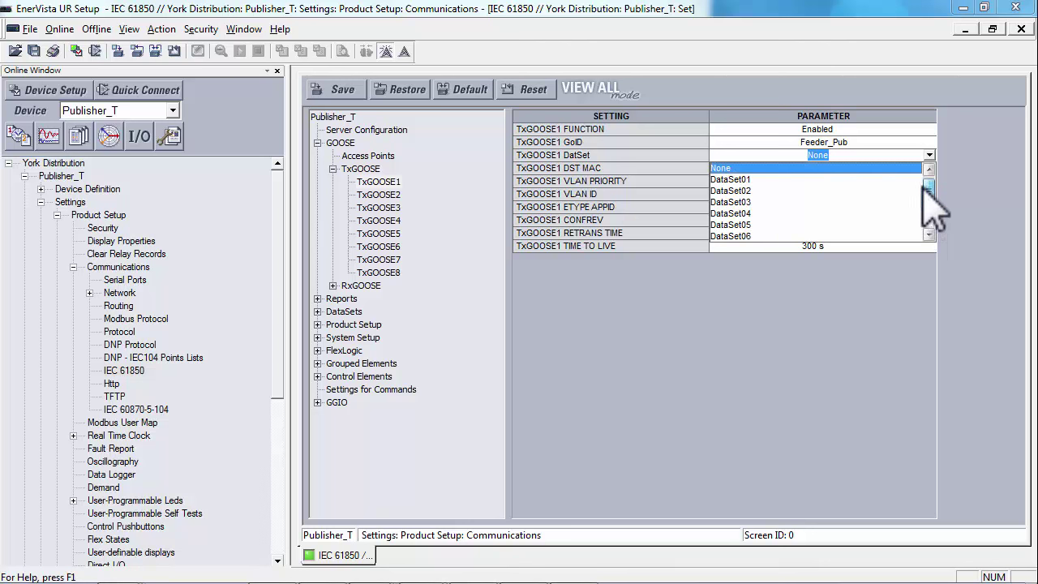
{"action": "left_click", "coordinate": [788, 180]}
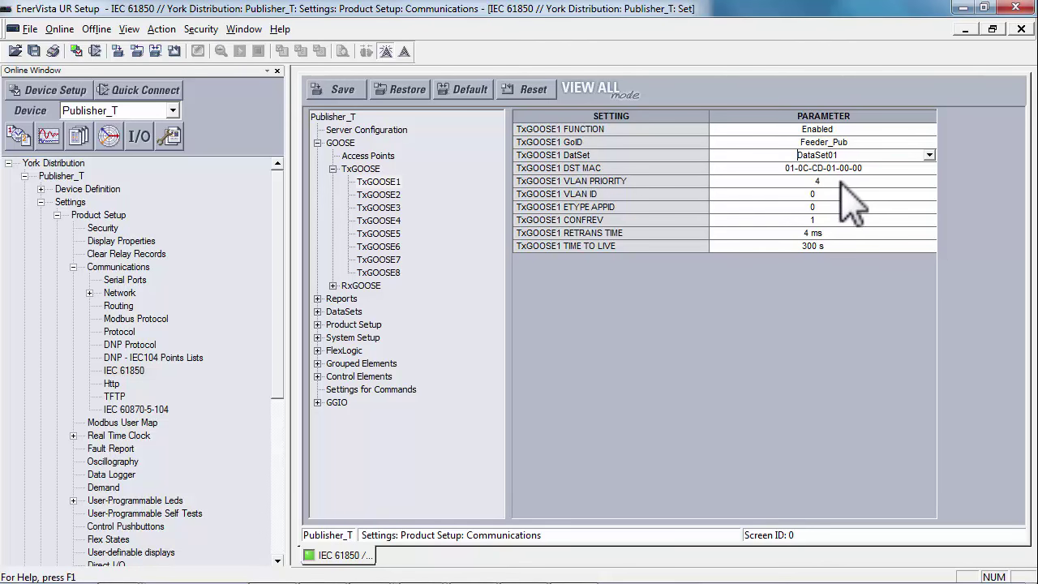
Set both the VLAN ID and the ETYPE APPID of TxGOOSE1 to 1 and save the settings
{"action": "left_click", "coordinate": [833, 196]}
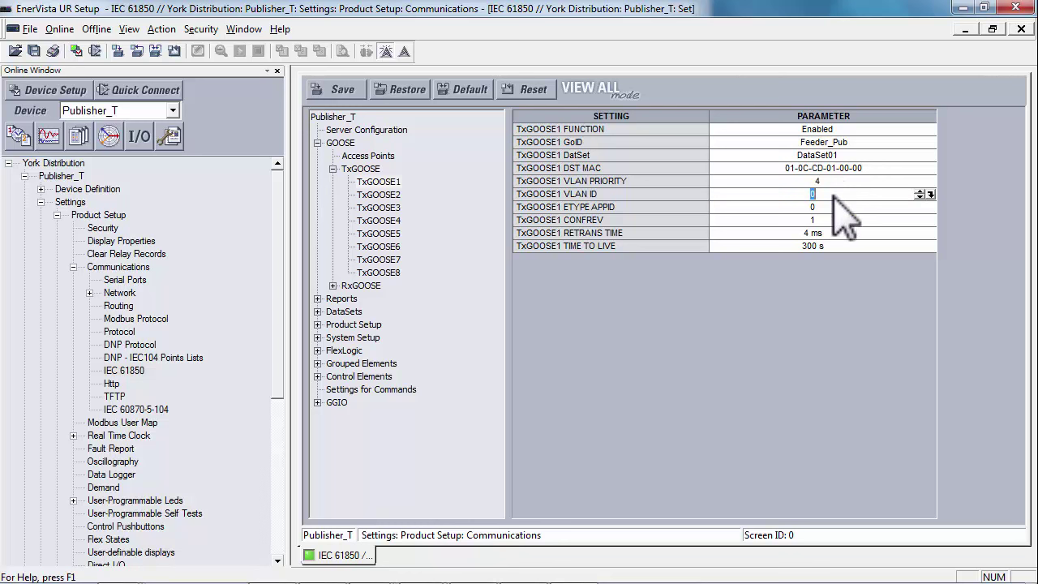
{"action": "type", "text": "1"}
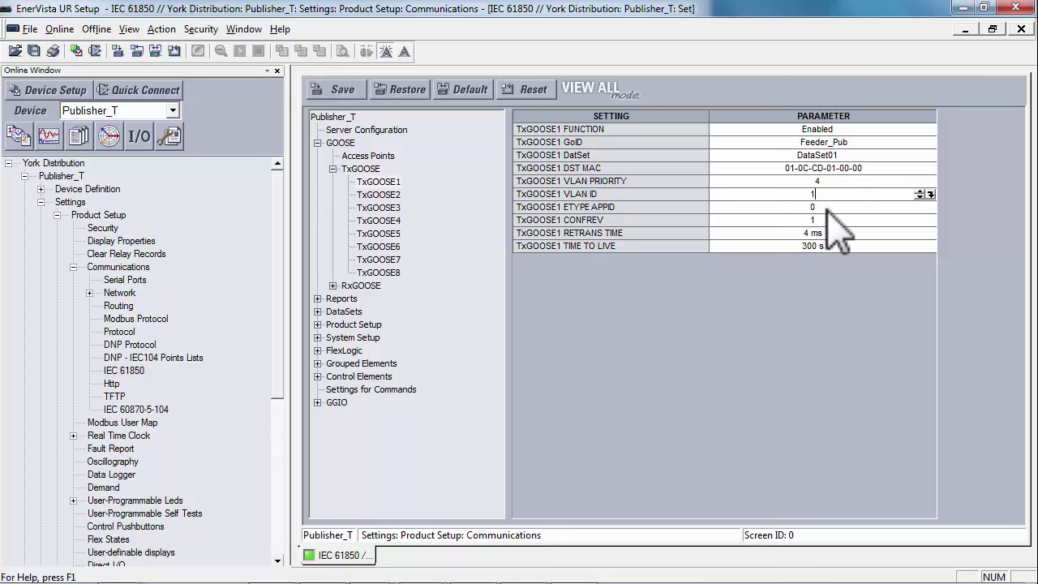
{"action": "left_click", "coordinate": [826, 207]}
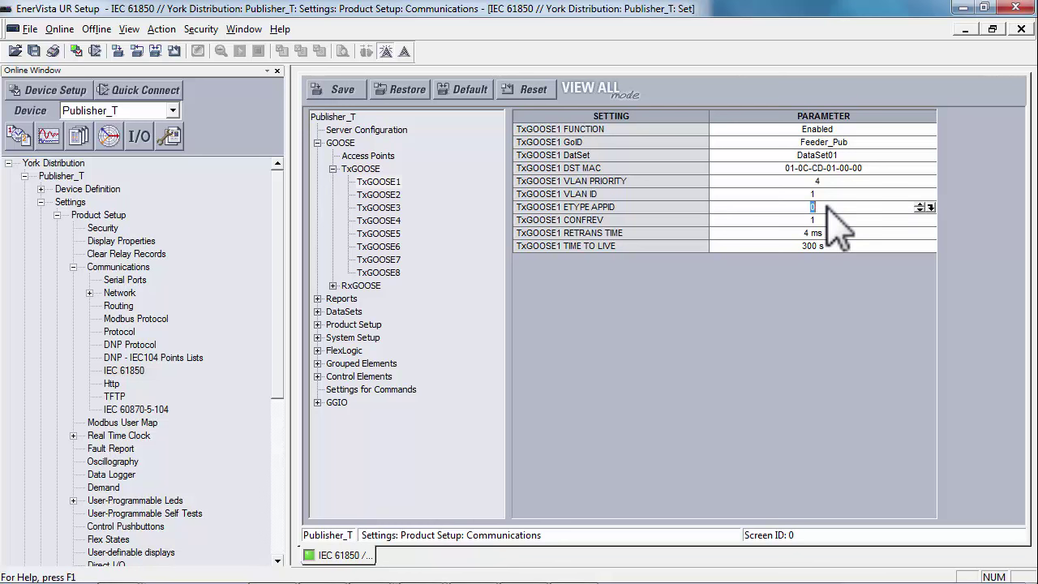
{"action": "type", "text": "1"}
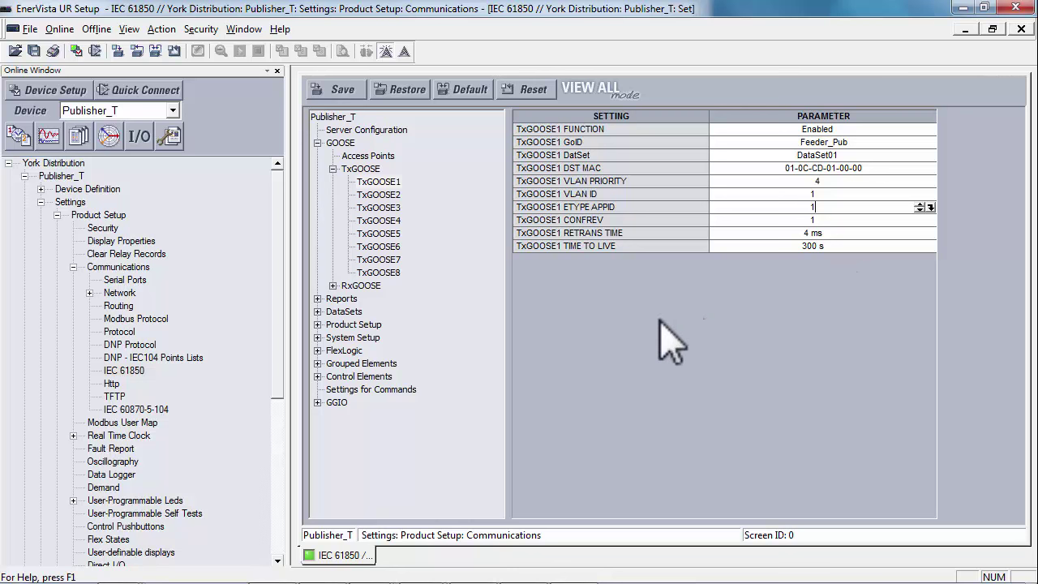
{"action": "left_click", "coordinate": [347, 95]}
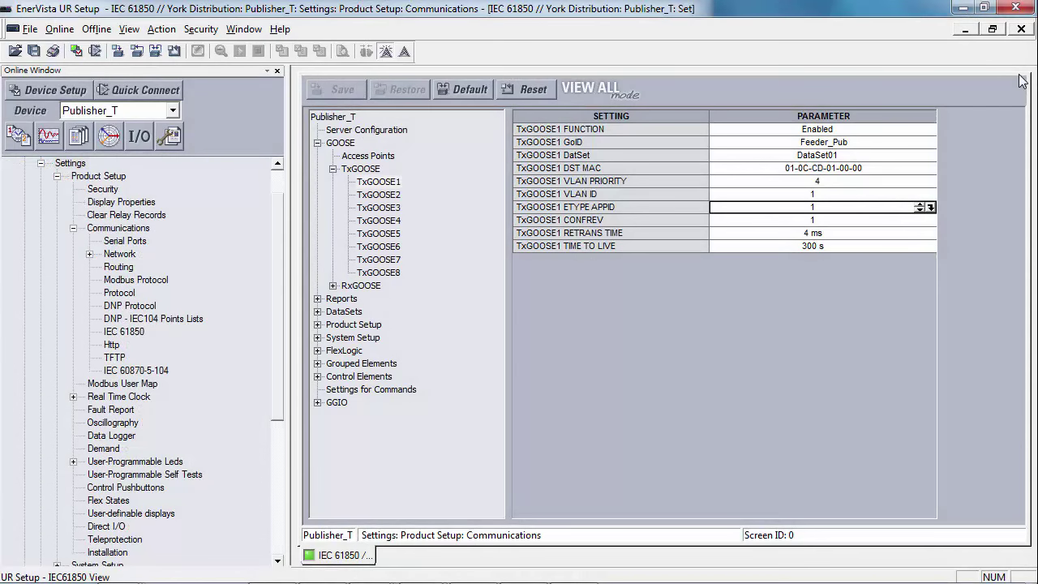
Restore Publisher_T's IEC 61850 window from full size, move it to the top of the workspace and reduce its height
{"action": "left_click", "coordinate": [992, 29]}
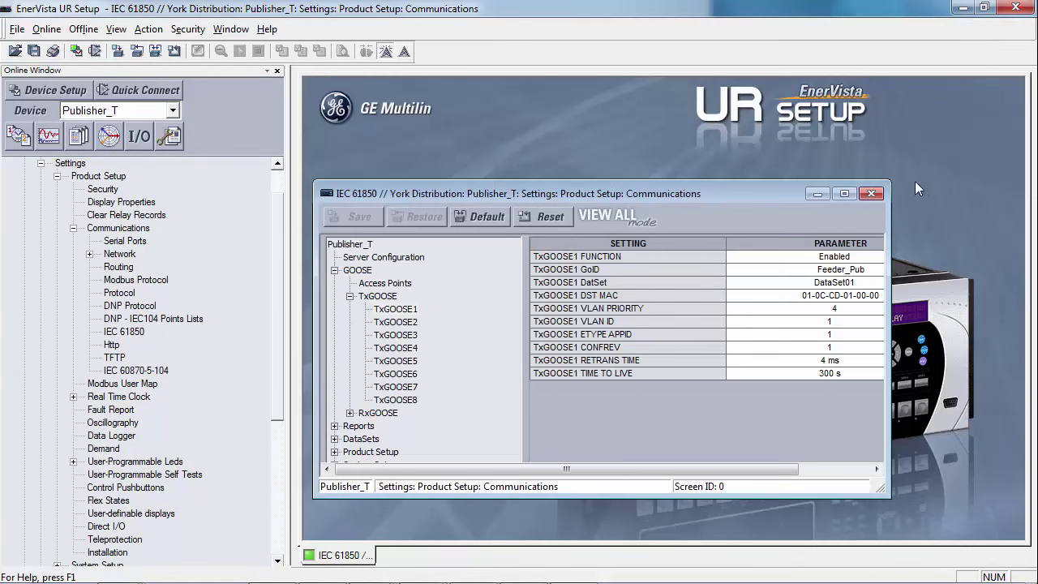
{"action": "left_click_drag", "start_coordinate": [671, 194], "coordinate": [665, 94]}
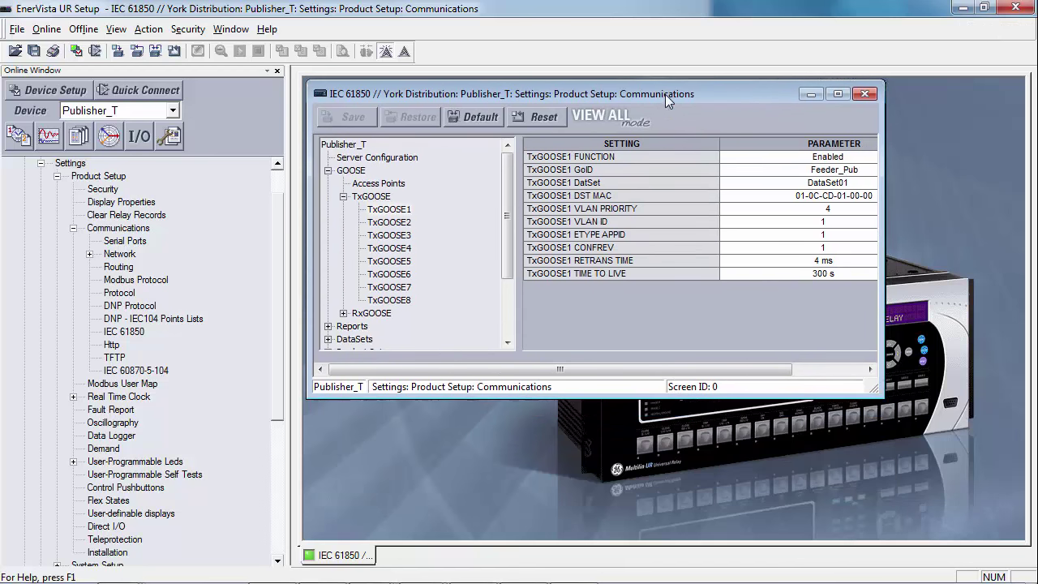
{"action": "left_click_drag", "start_coordinate": [669, 396], "coordinate": [668, 334]}
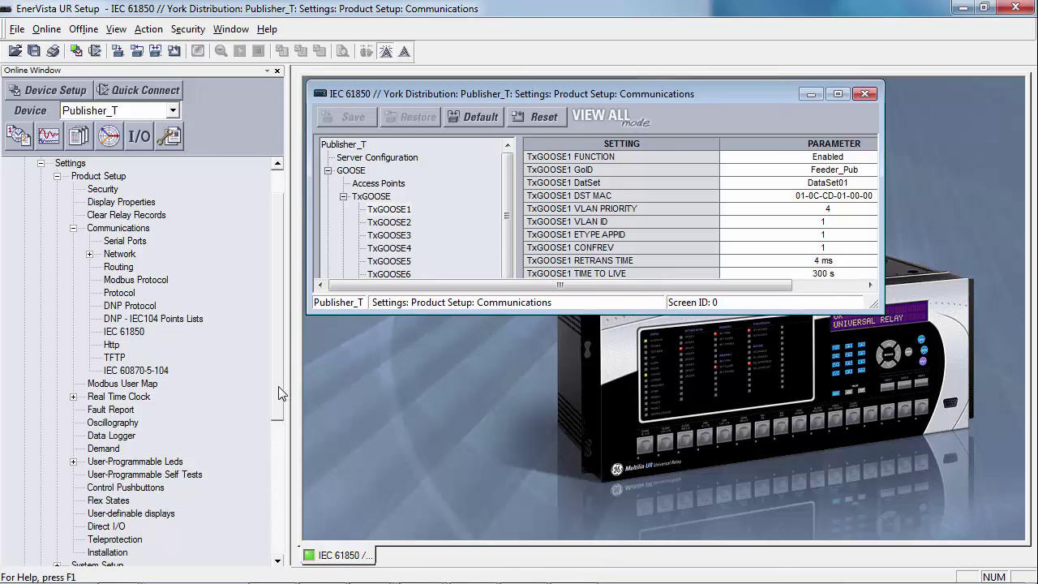
Open the IEC 61850 communications settings of Subscriber_B and position their window just below Publisher_T's title area
{"action": "scroll", "coordinate": [278, 392], "scroll_direction": "up", "scroll_amount": 1}
{"action": "left_click", "coordinate": [25, 175]}
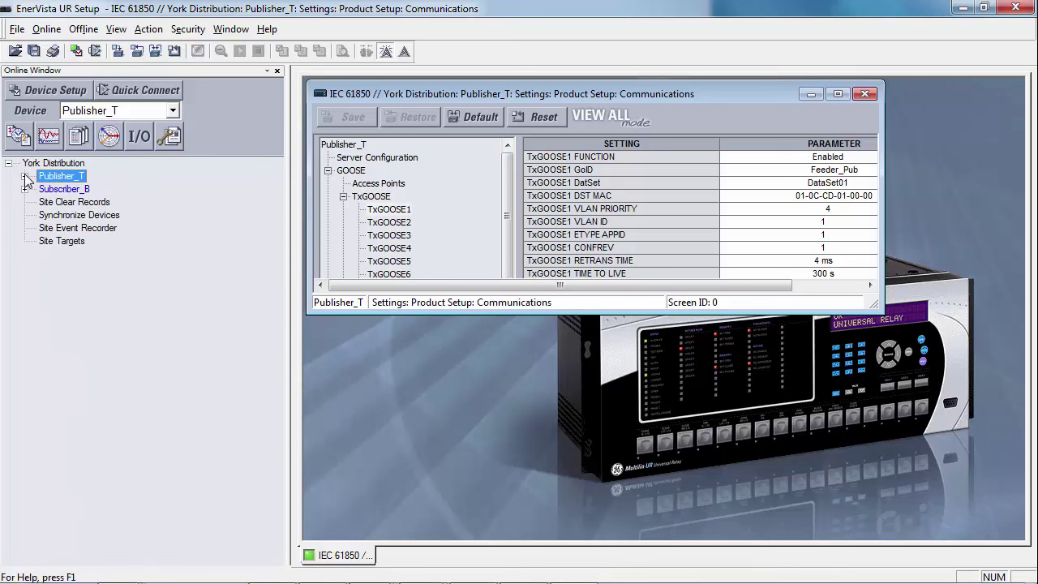
{"action": "left_click", "coordinate": [25, 189]}
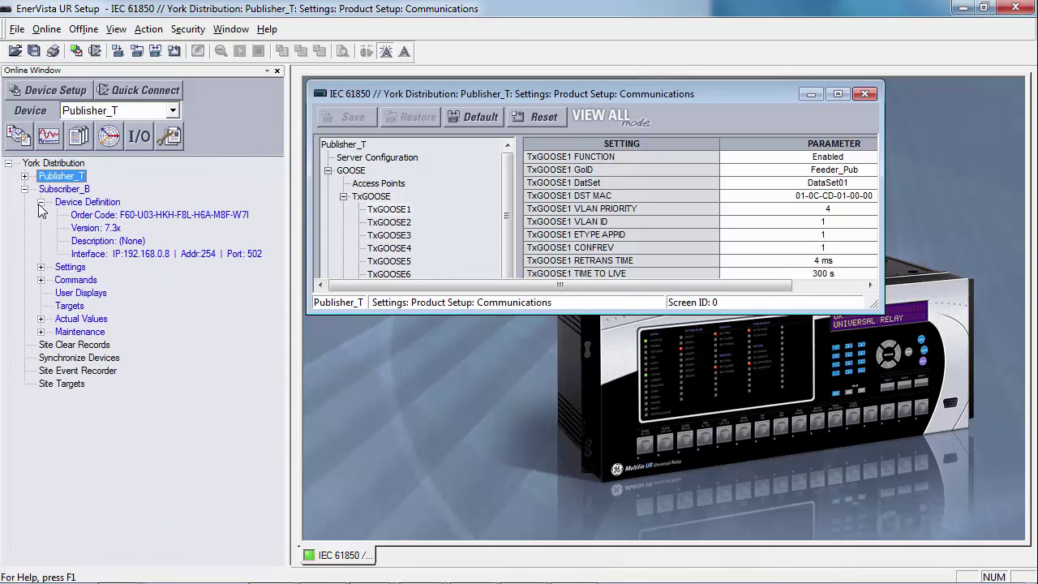
{"action": "left_click", "coordinate": [41, 202]}
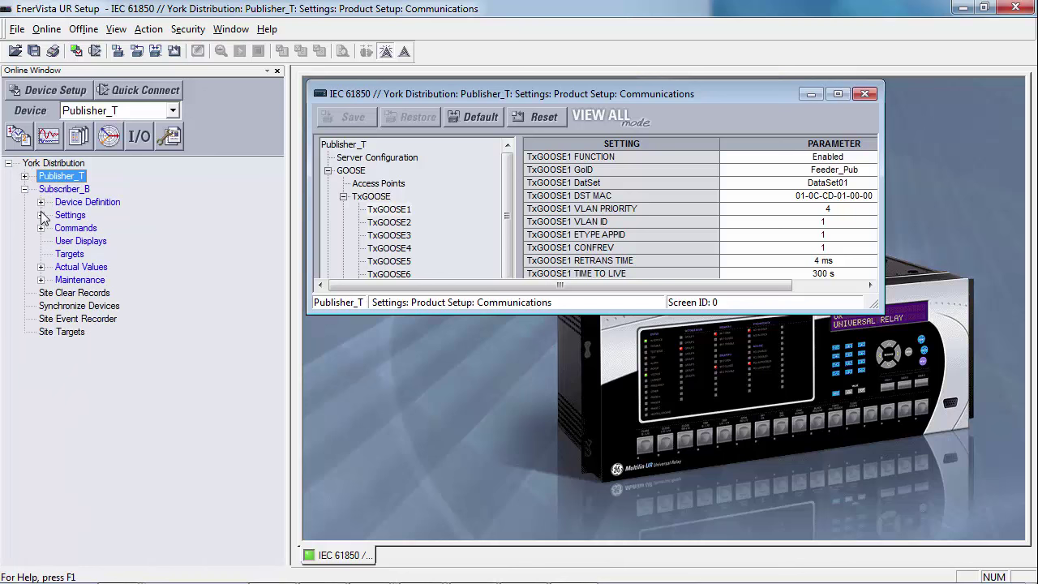
{"action": "left_click", "coordinate": [40, 215]}
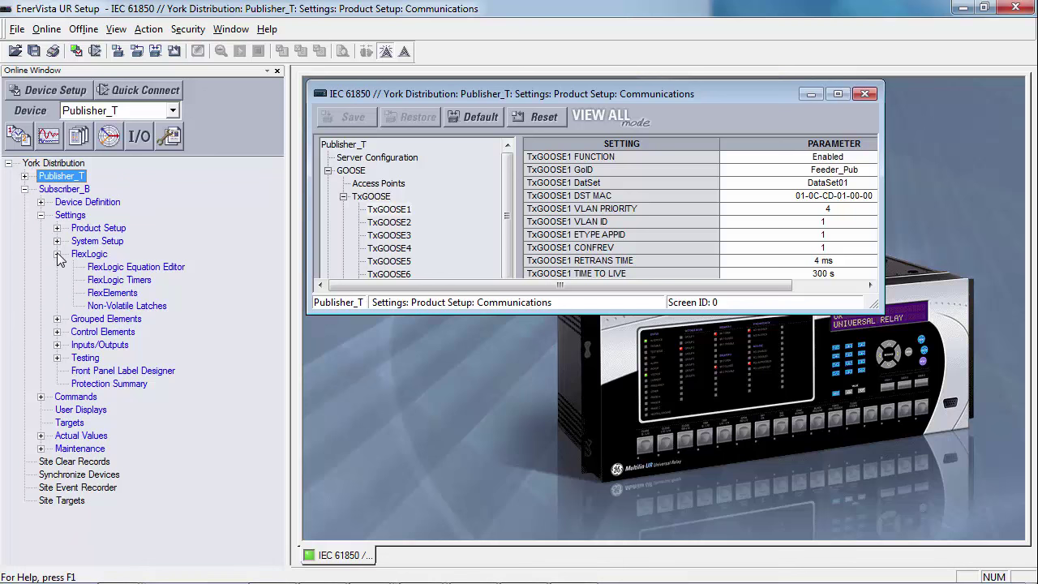
{"action": "left_click", "coordinate": [57, 254]}
{"action": "left_click", "coordinate": [57, 229]}
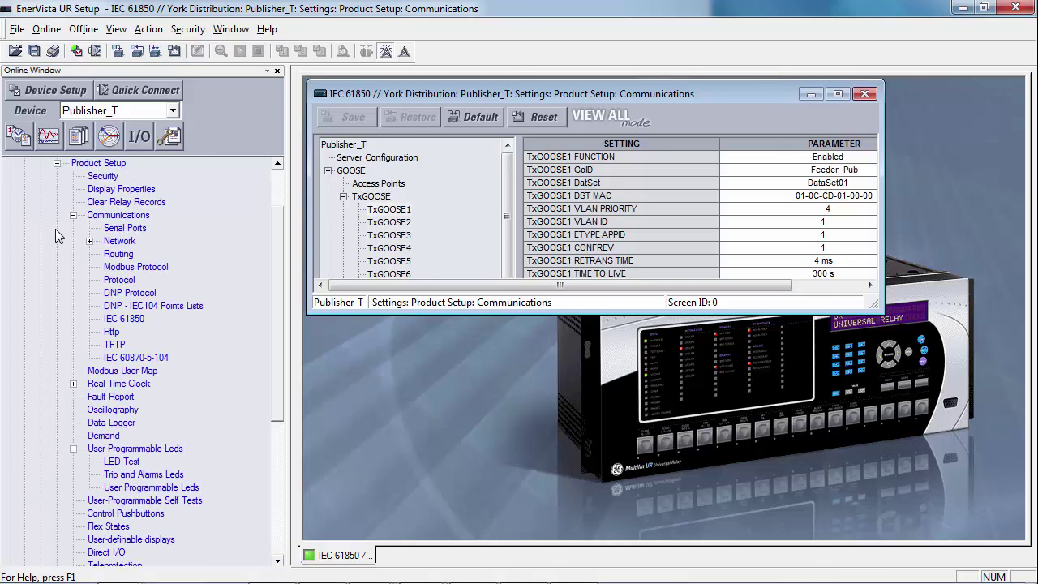
{"action": "double_click", "coordinate": [115, 320]}
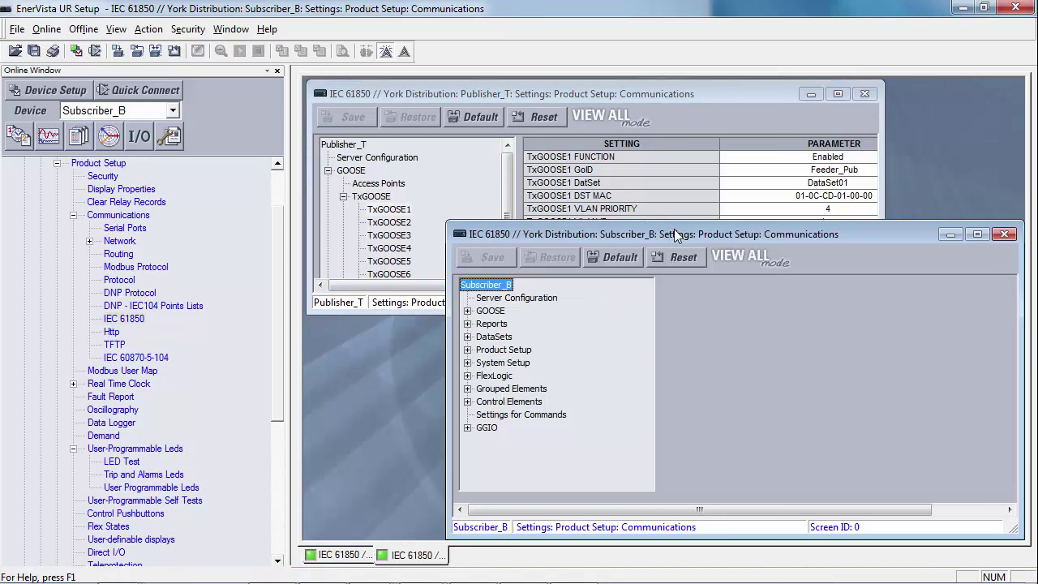
{"action": "left_click_drag", "start_coordinate": [673, 241], "coordinate": [539, 180]}
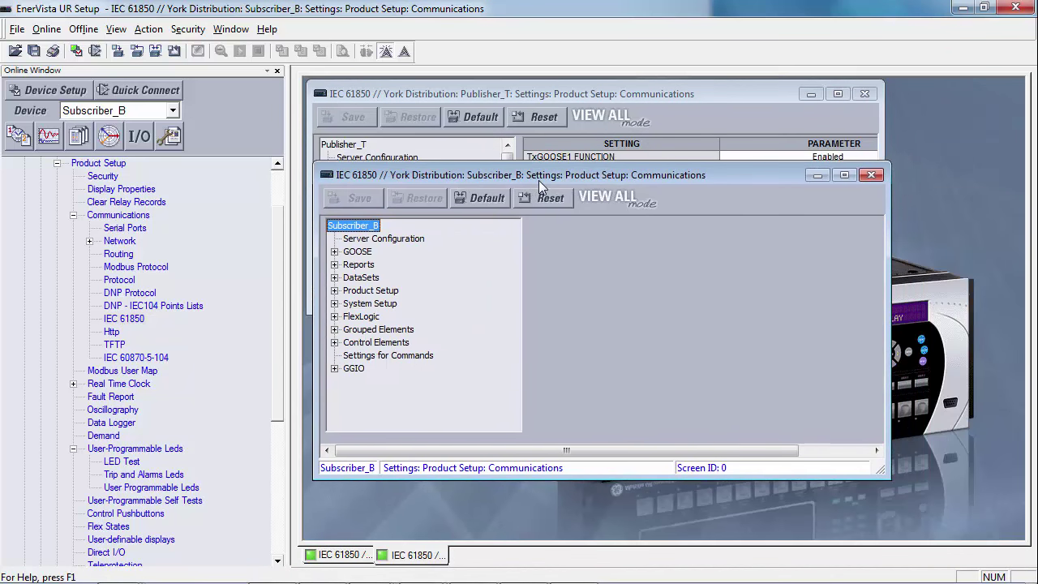
Open Subscriber_B's server configuration, widen its window to show the full parameter column, and set the IED name to Feeder_Sub
{"action": "left_click", "coordinate": [404, 244]}
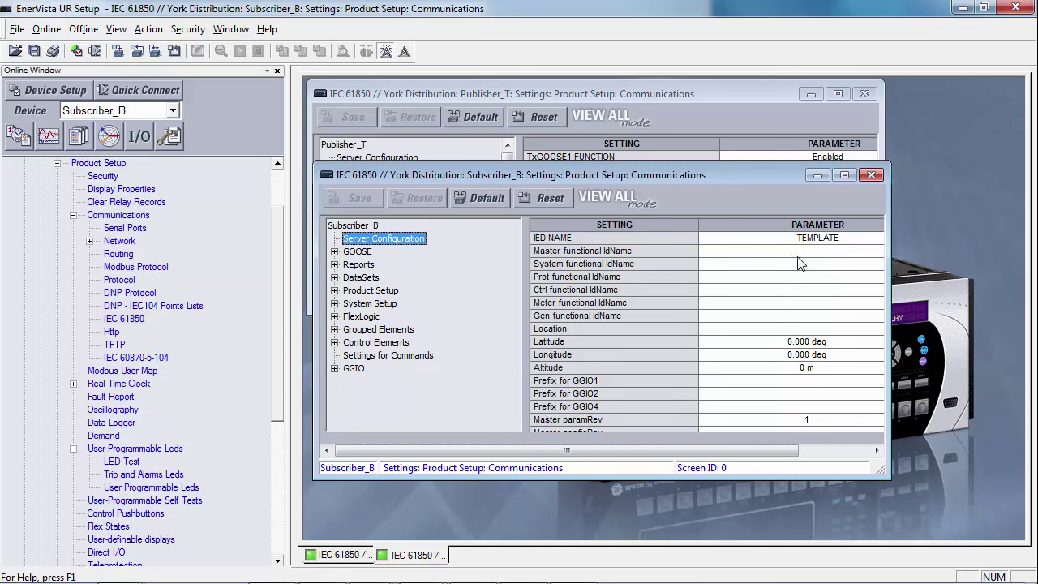
{"action": "left_click_drag", "start_coordinate": [887, 268], "coordinate": [955, 268]}
{"action": "left_click", "coordinate": [850, 245]}
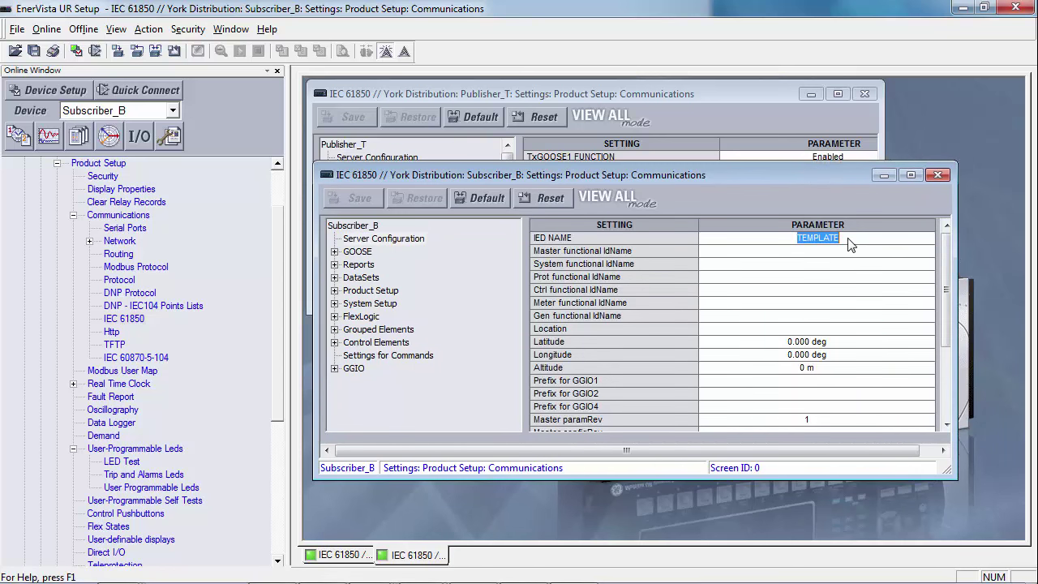
{"action": "type", "text": "Feeder_Sub"}
Open Subscriber_B's GOOSE access point settings and check the port enables and the TxGOOSE update time
{"action": "left_click", "coordinate": [366, 251]}
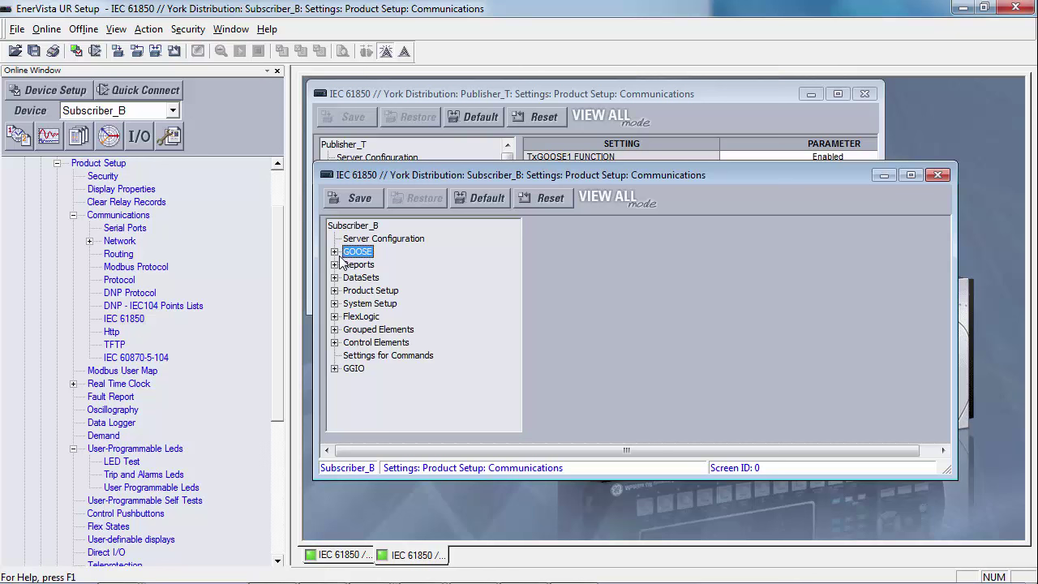
{"action": "left_click", "coordinate": [334, 252]}
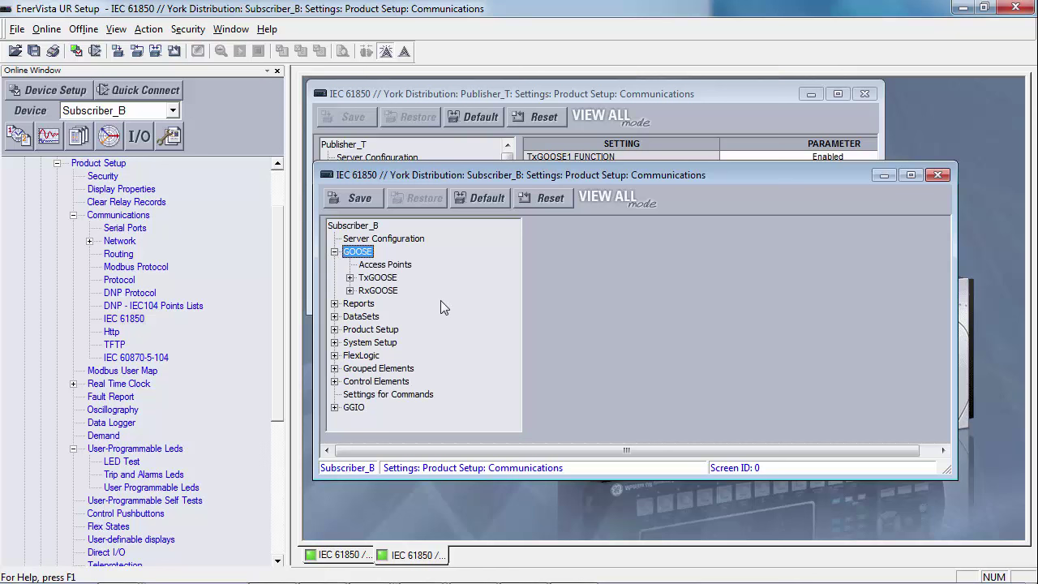
{"action": "left_click", "coordinate": [389, 265]}
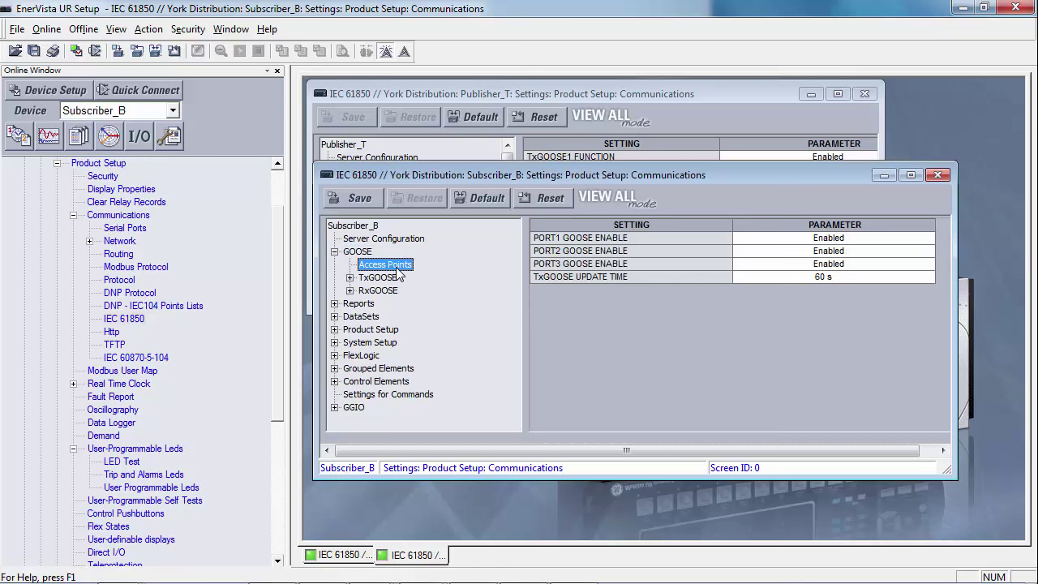
{"action": "left_click", "coordinate": [851, 278]}
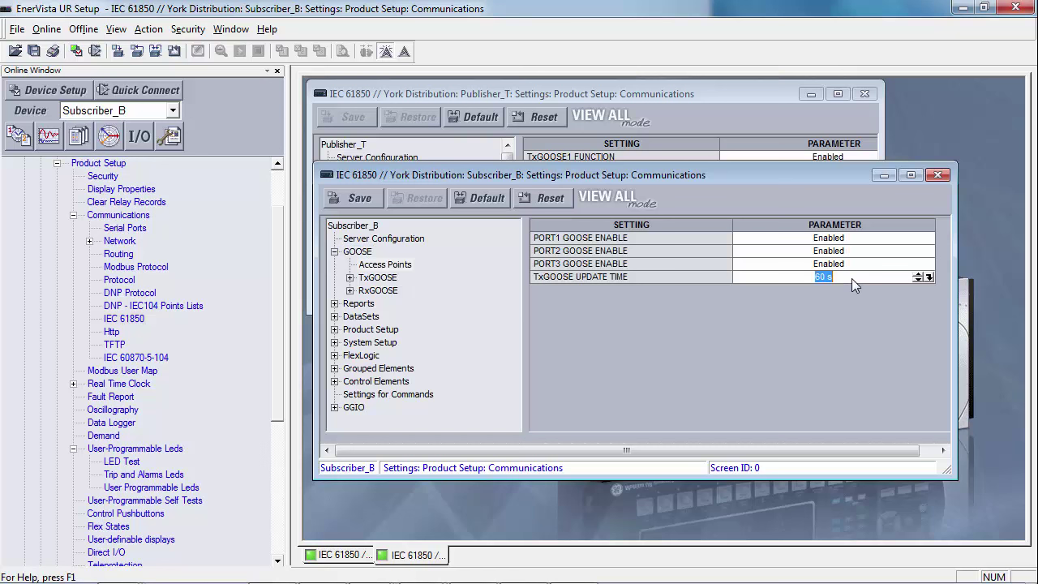
Expand Subscriber_B's RxGOOSE messages and open the settings of RxGOOSE1
{"action": "left_click", "coordinate": [367, 296]}
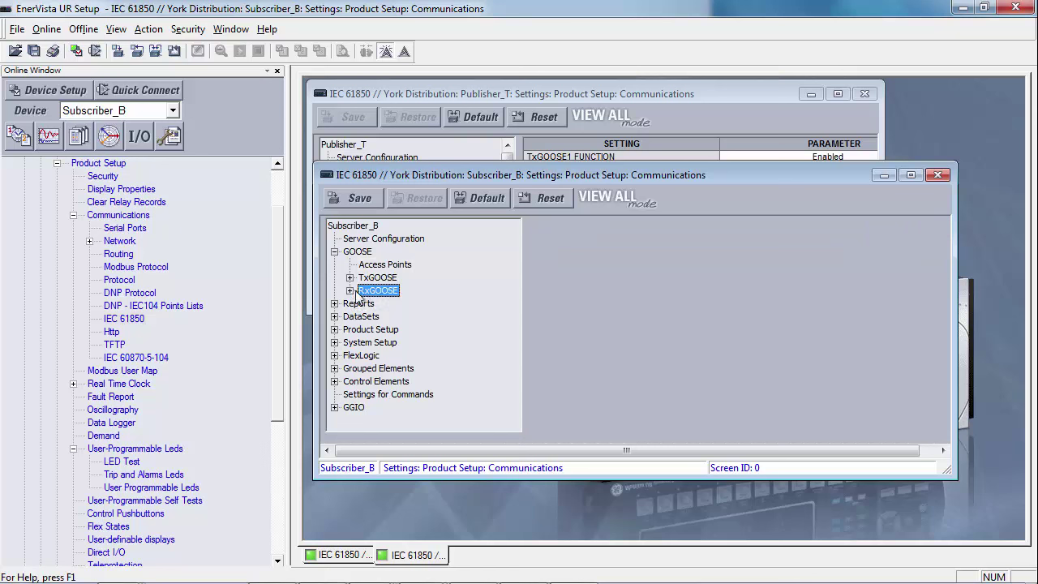
{"action": "left_click", "coordinate": [350, 290]}
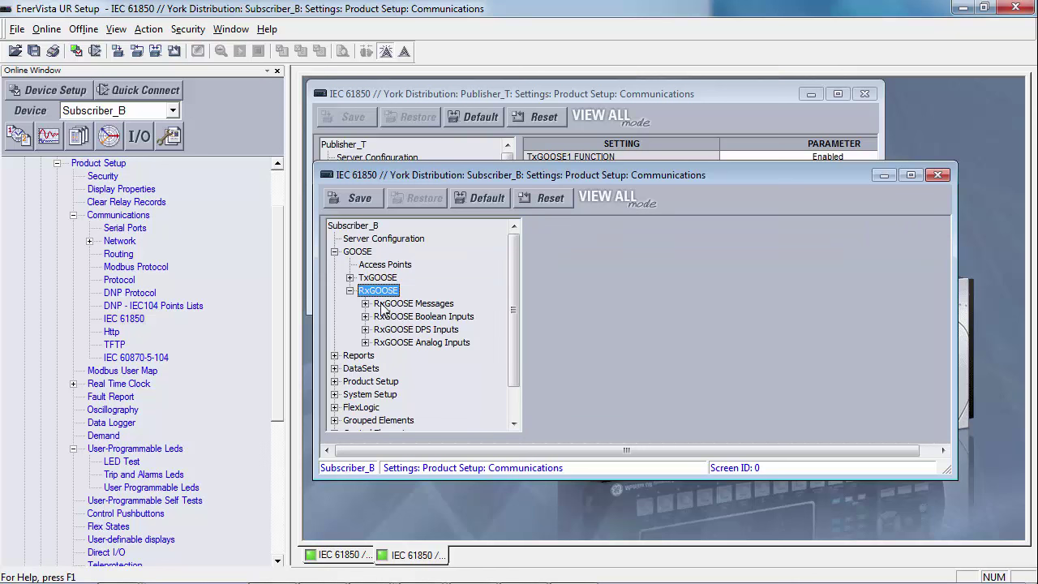
{"action": "double_click", "coordinate": [386, 304]}
{"action": "left_click", "coordinate": [390, 306]}
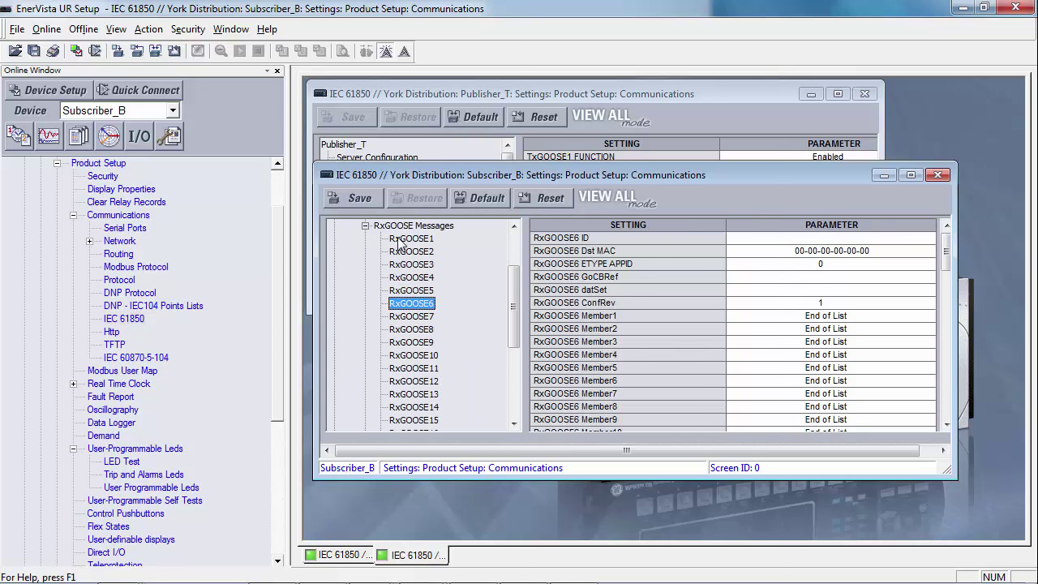
{"action": "left_click", "coordinate": [402, 240]}
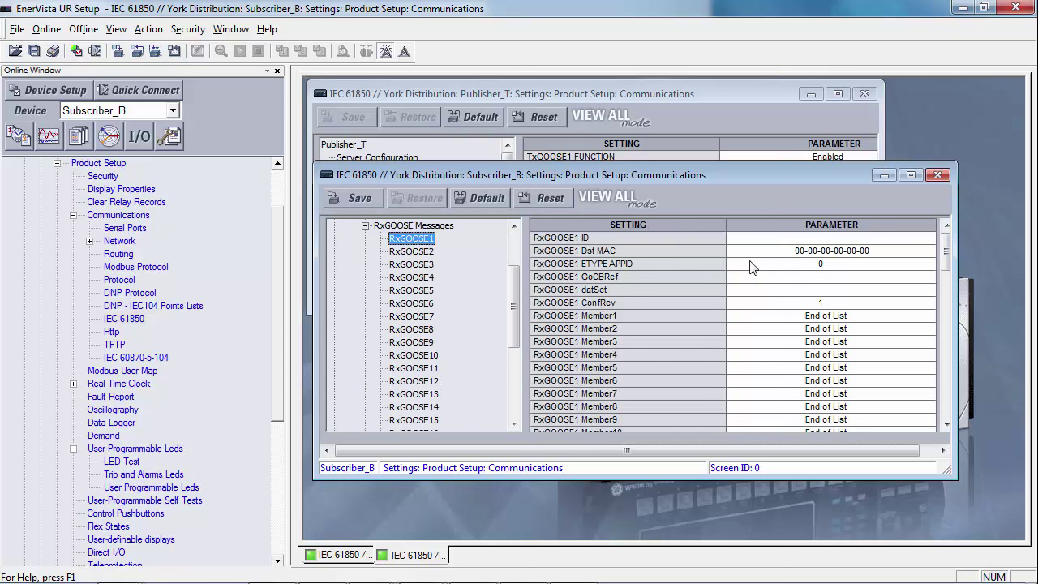
{"action": "left_click", "coordinate": [911, 177]}
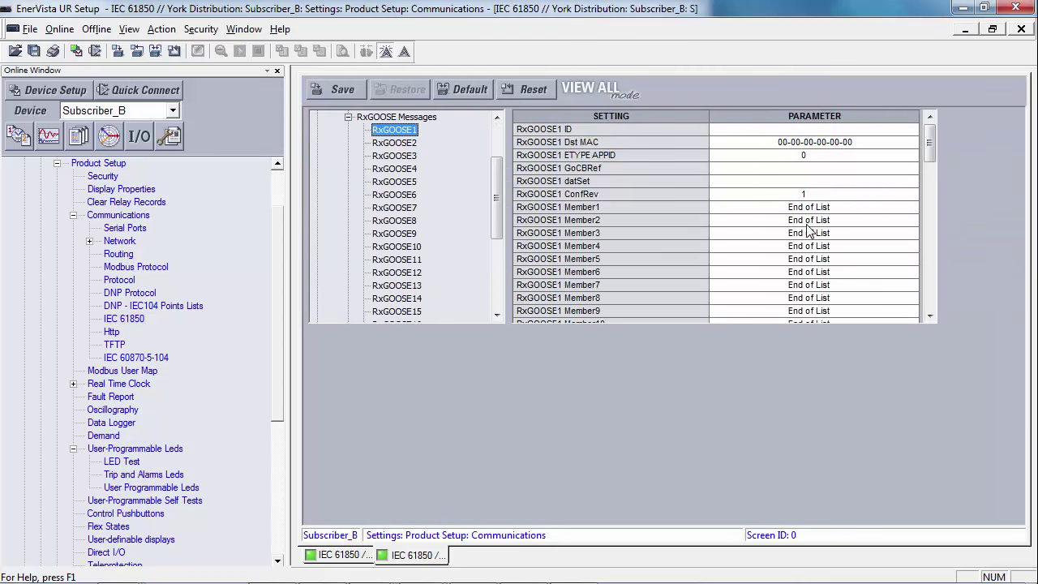
{"action": "left_click", "coordinate": [821, 130]}
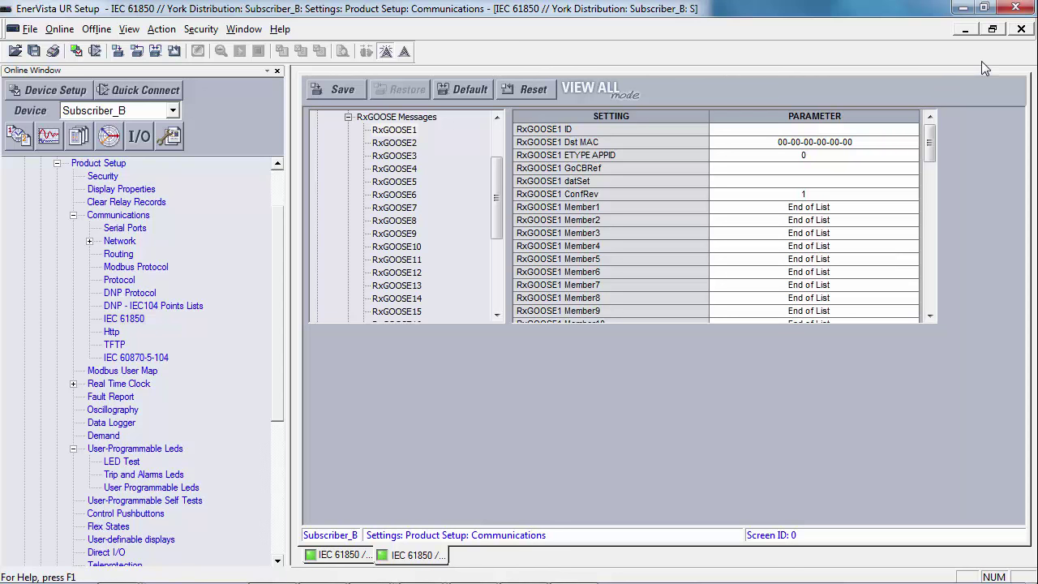
{"action": "left_click", "coordinate": [994, 30]}
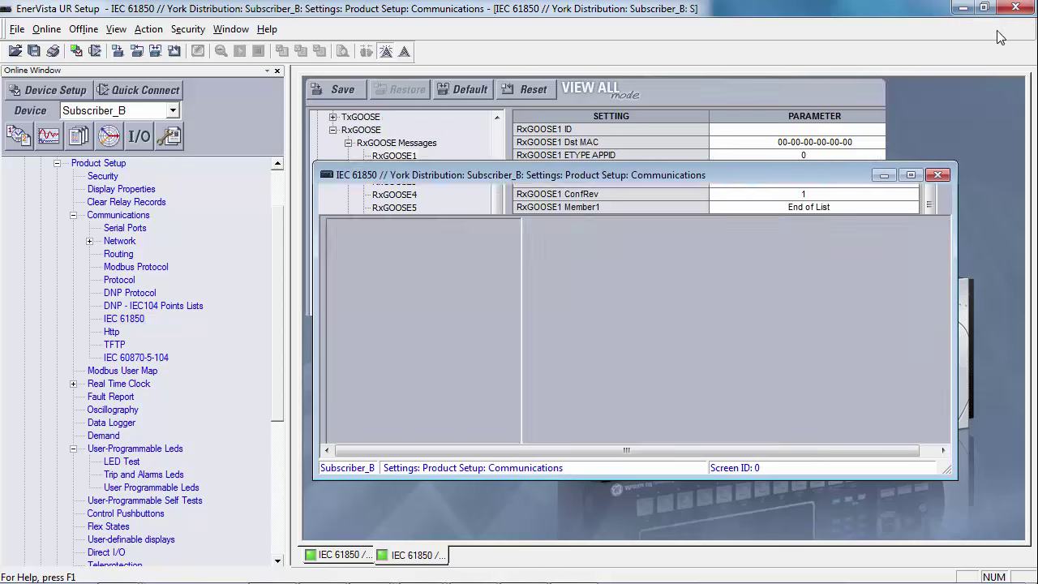
Move Subscriber_B's window below Publisher_T's TxGOOSE1 settings and copy the TxGOOSE1 GoID Feeder_Pub into the RxGOOSE1 ID
{"action": "left_click_drag", "start_coordinate": [787, 172], "coordinate": [784, 257]}
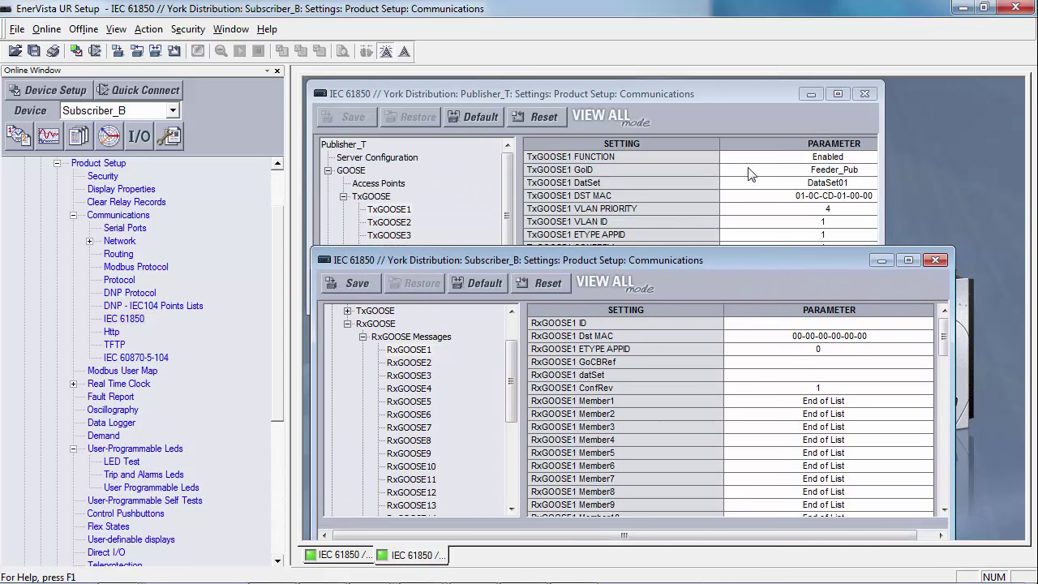
{"action": "left_click", "coordinate": [871, 173]}
{"action": "key", "text": "ctrl+c"}
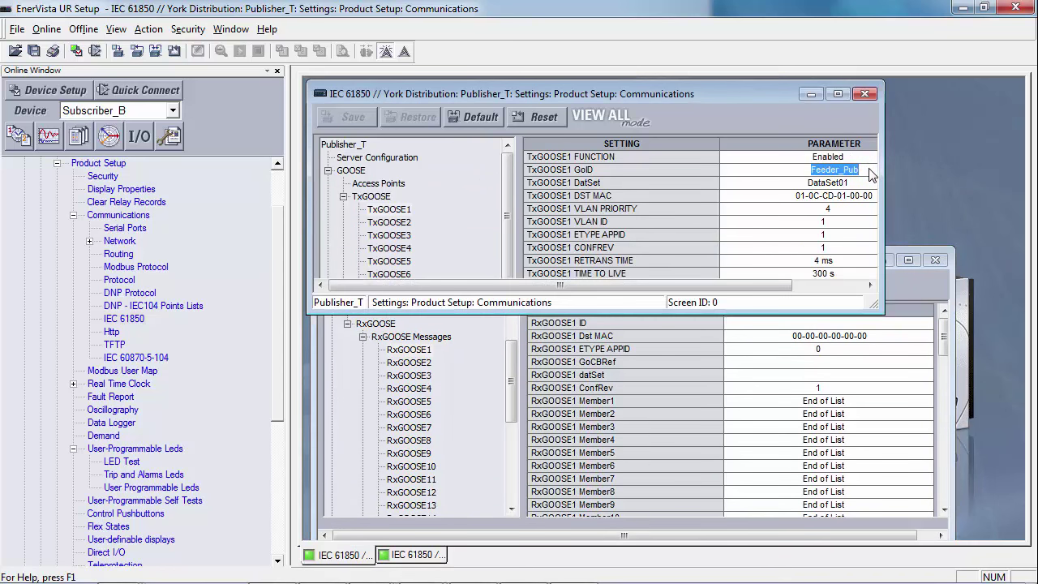
{"action": "left_click", "coordinate": [907, 282]}
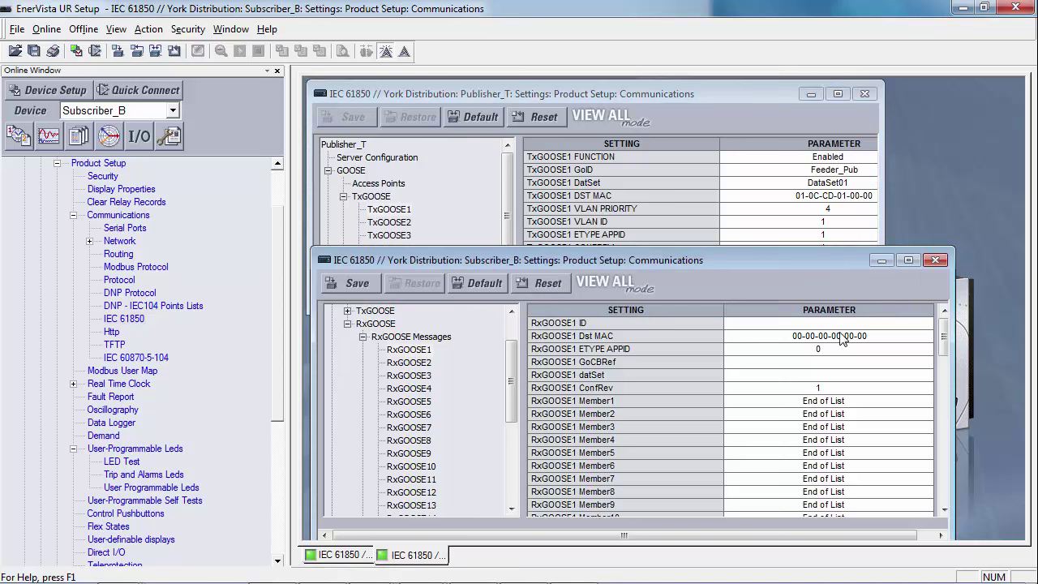
{"action": "left_click", "coordinate": [847, 325]}
{"action": "key", "text": "ctrl+v"}
{"action": "key", "text": "Return"}
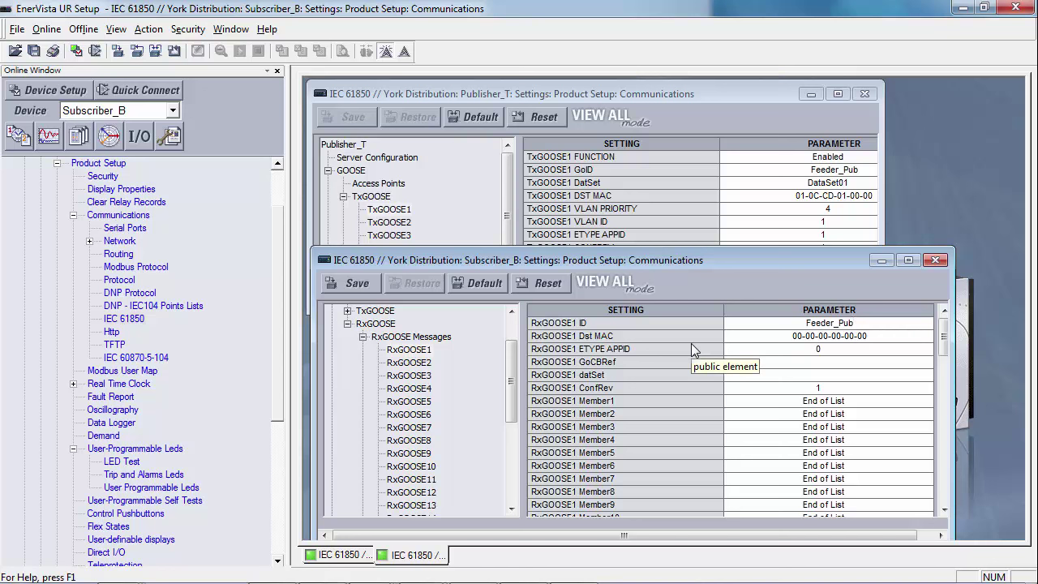
Copy TxGOOSE1's destination MAC 01-0C-CD-01-00-00 into RxGOOSE1's Dst MAC and set the RxGOOSE1 ETYPE APPID to 1
{"action": "left_click", "coordinate": [874, 201]}
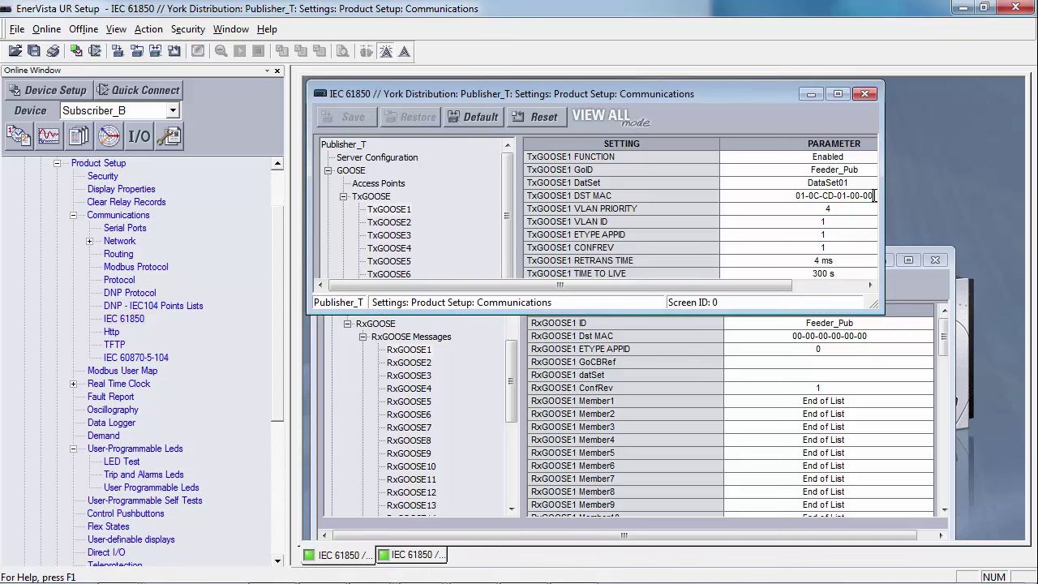
{"action": "left_click", "coordinate": [827, 198]}
{"action": "left_click", "coordinate": [788, 198]}
{"action": "key", "text": "ctrl+c"}
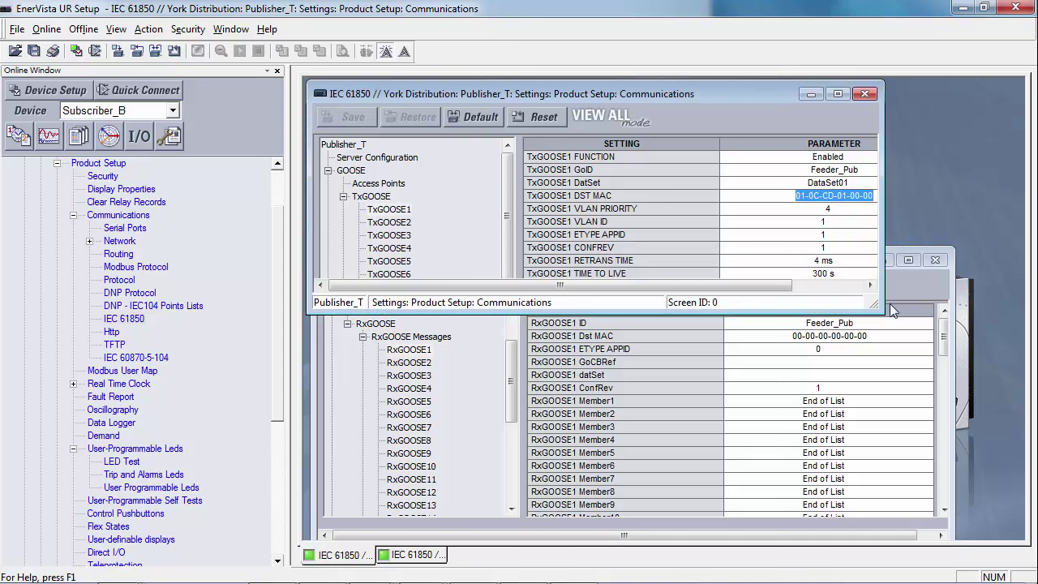
{"action": "left_click", "coordinate": [888, 341]}
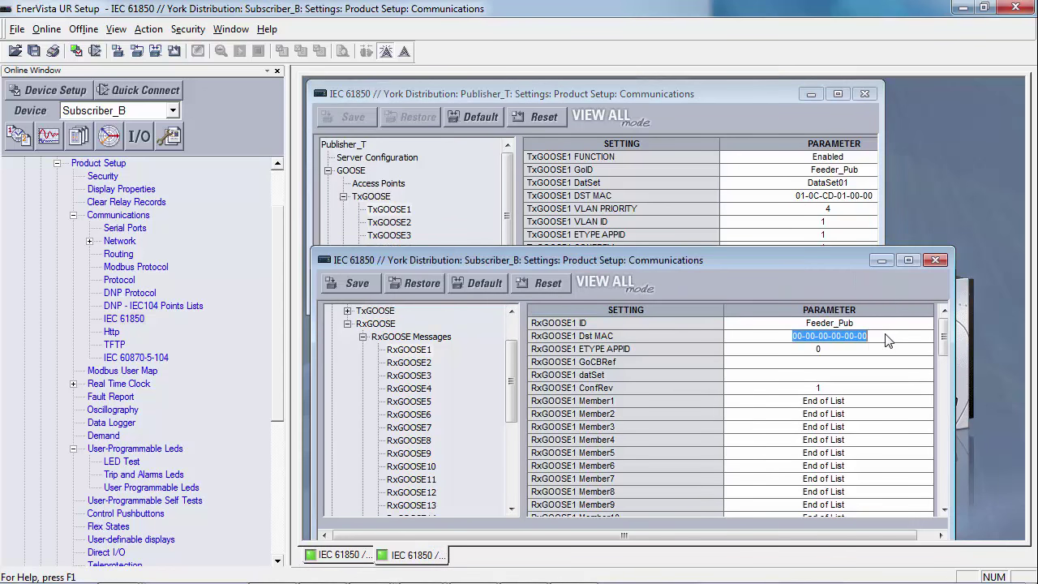
{"action": "key", "text": "ctrl+v"}
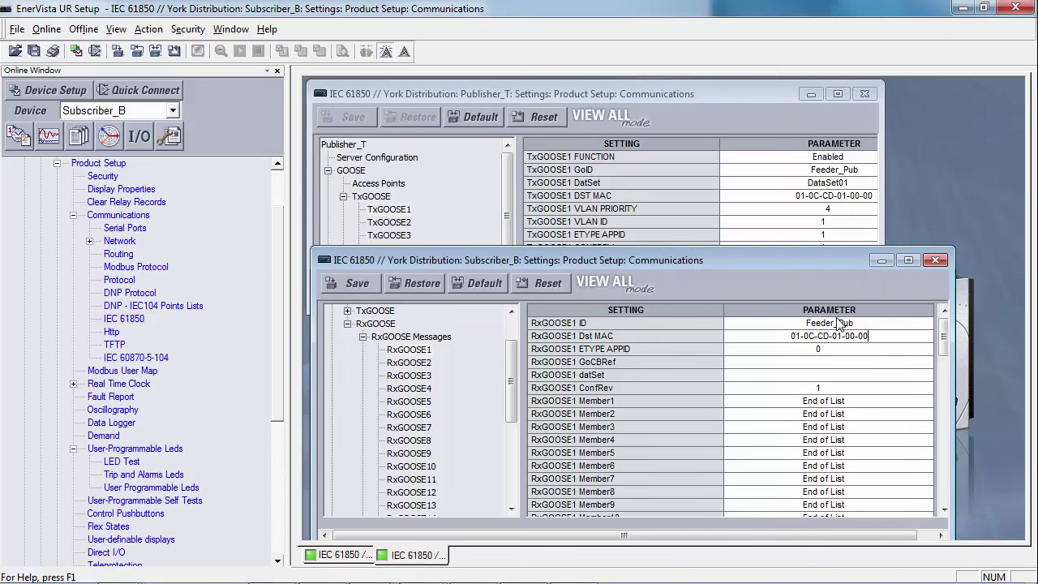
{"action": "left_click", "coordinate": [831, 356]}
{"action": "type", "text": "1"}
Copy the IED name Feeder_Pub from Publisher_T's server configuration into the RxGOOSE1 GoCBRef of Subscriber_B
{"action": "left_click", "coordinate": [824, 366]}
{"action": "left_click", "coordinate": [380, 160]}
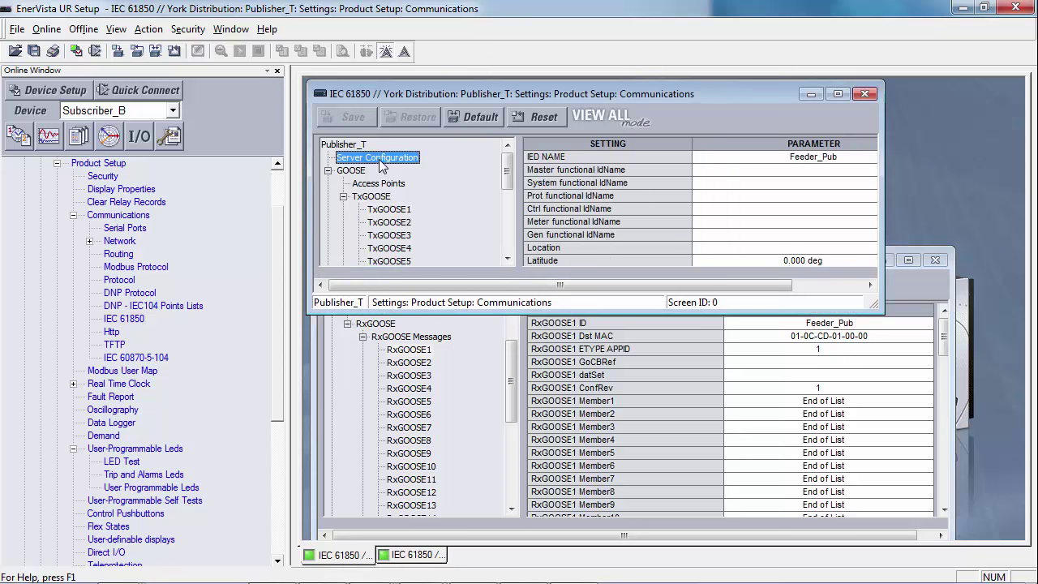
{"action": "left_click", "coordinate": [809, 365]}
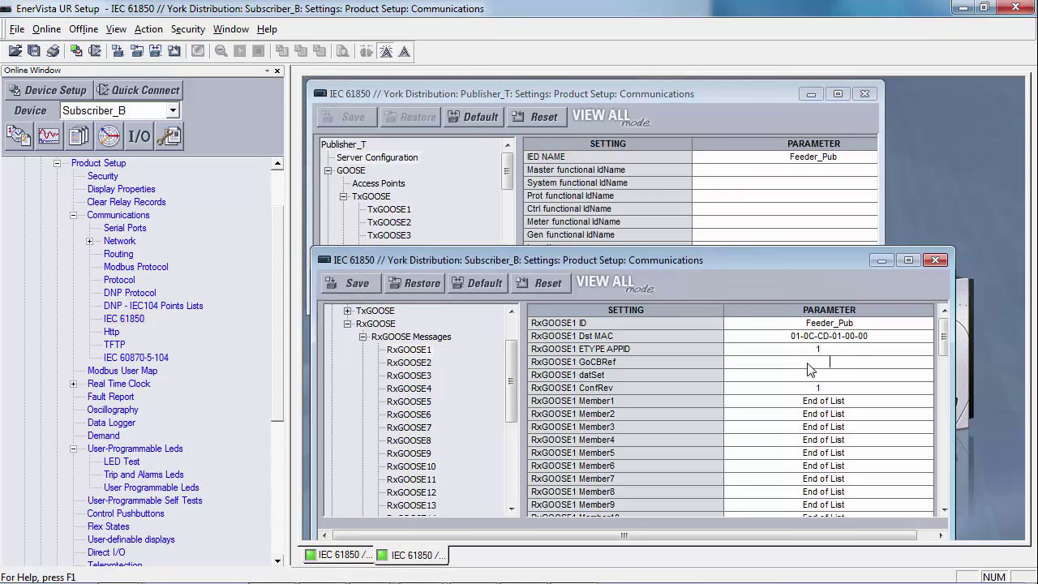
{"action": "left_click", "coordinate": [808, 368]}
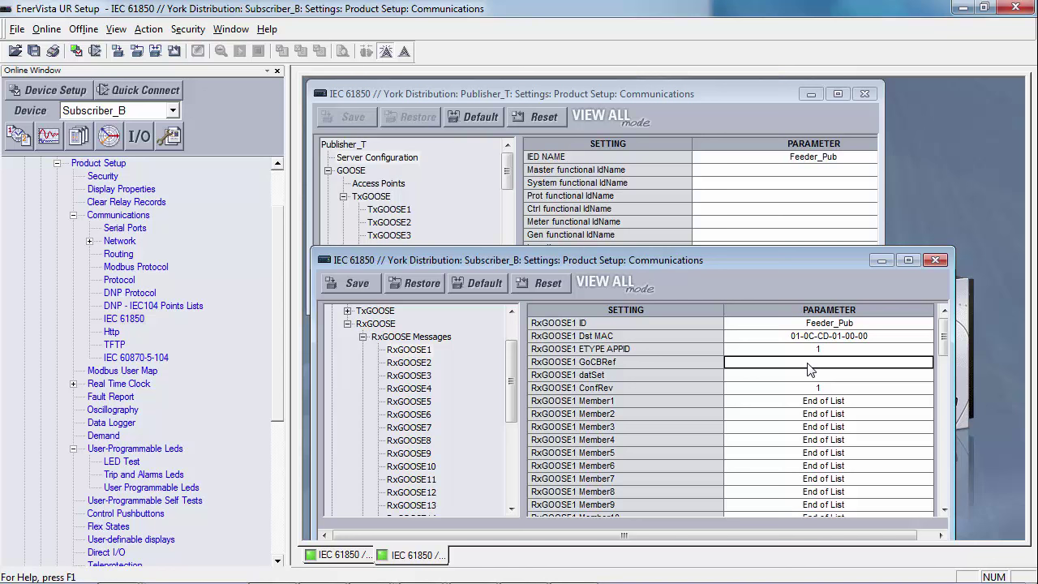
{"action": "left_click", "coordinate": [850, 161]}
{"action": "key", "text": "ctrl+c"}
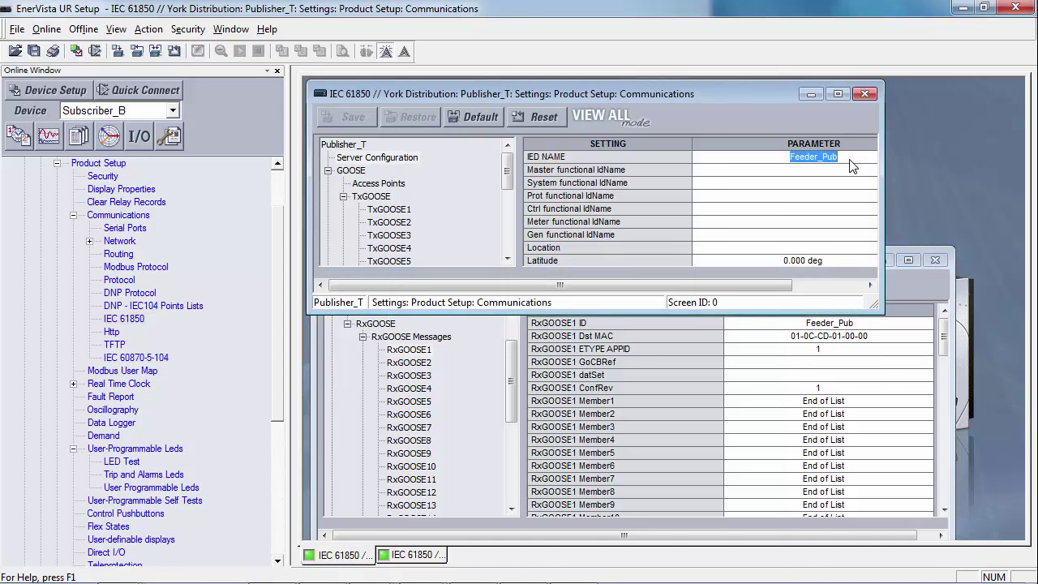
{"action": "left_click", "coordinate": [796, 366]}
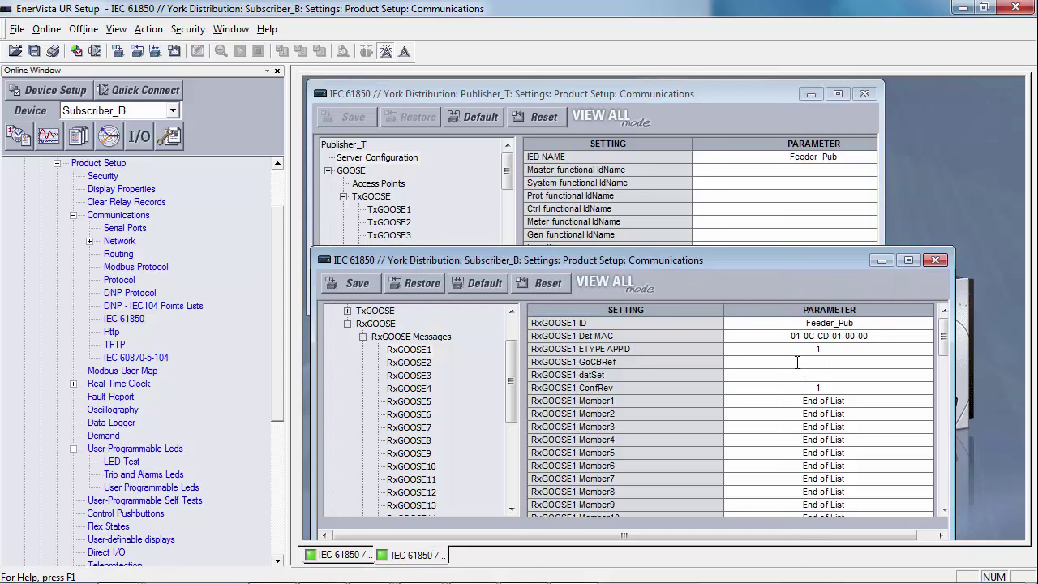
{"action": "key", "text": "ctrl+v"}
{"action": "key", "text": "Return"}
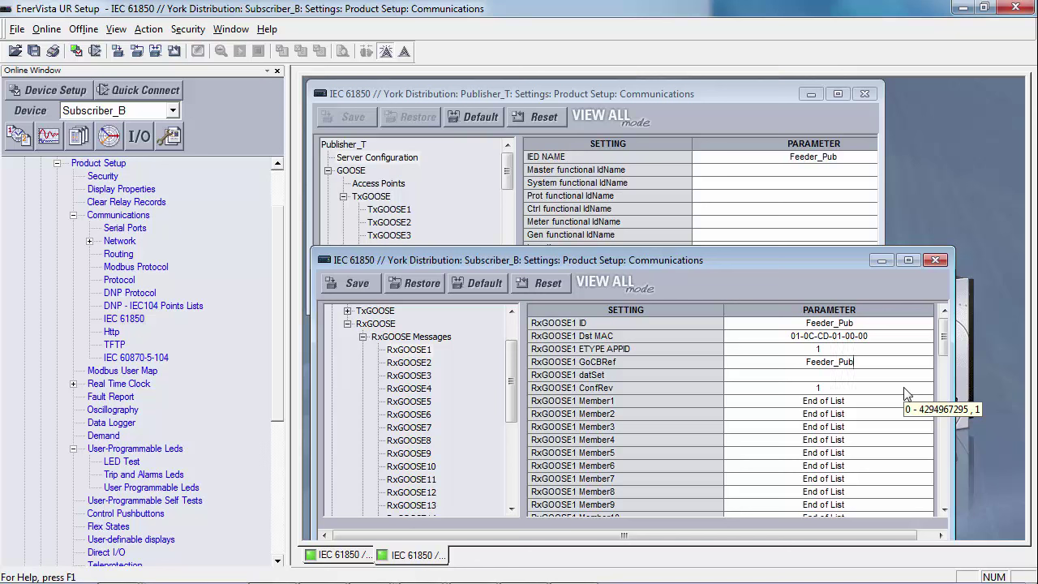
Extend the RxGOOSE1 GoCBRef so that it reads Feeder_PubMaster/LLN0.GoCB01
{"action": "type", "text": "Master"}
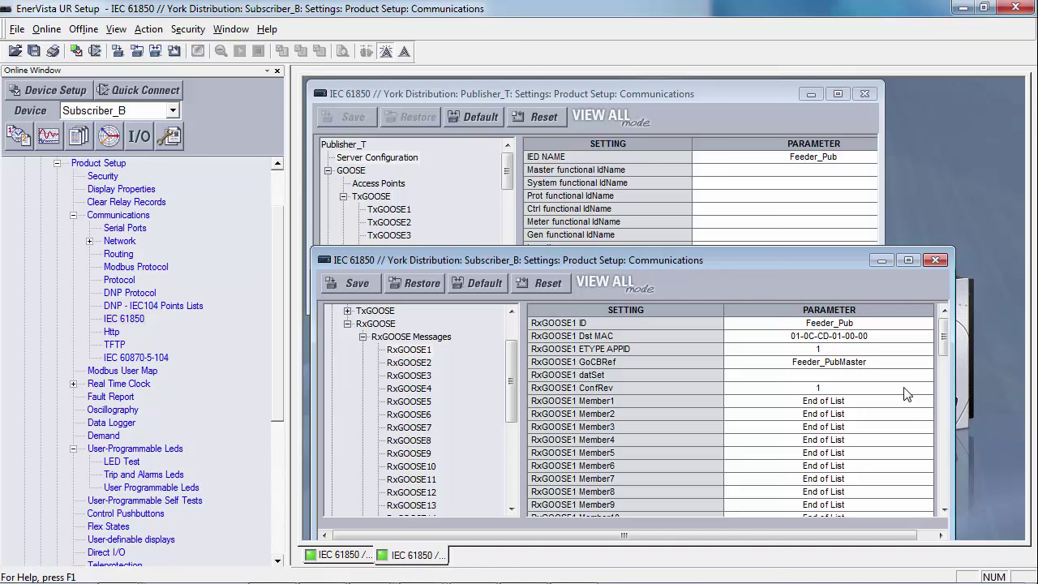
{"action": "type", "text": "/LLN0.Go"}
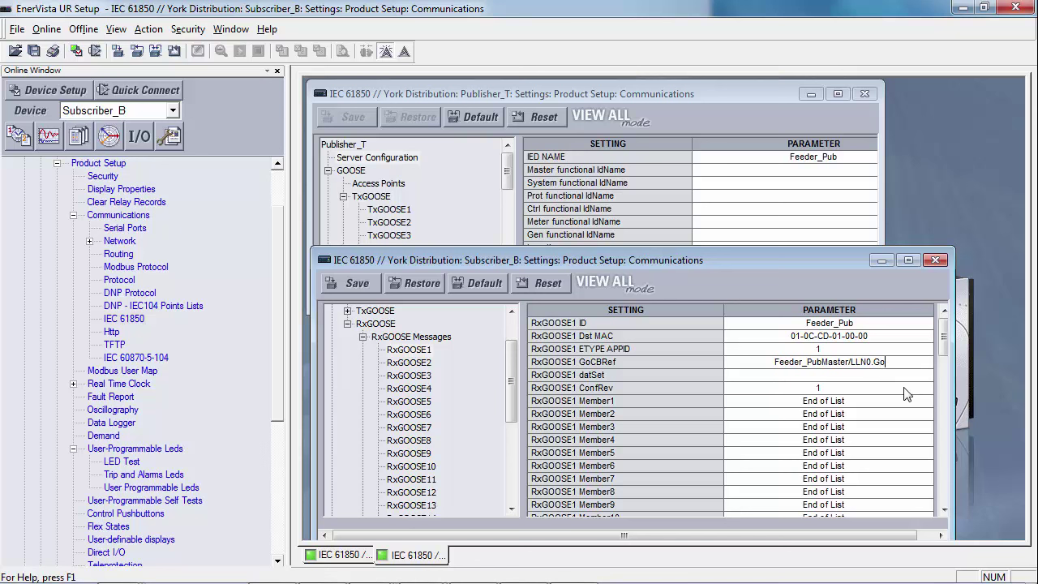
{"action": "type", "text": "CB"}
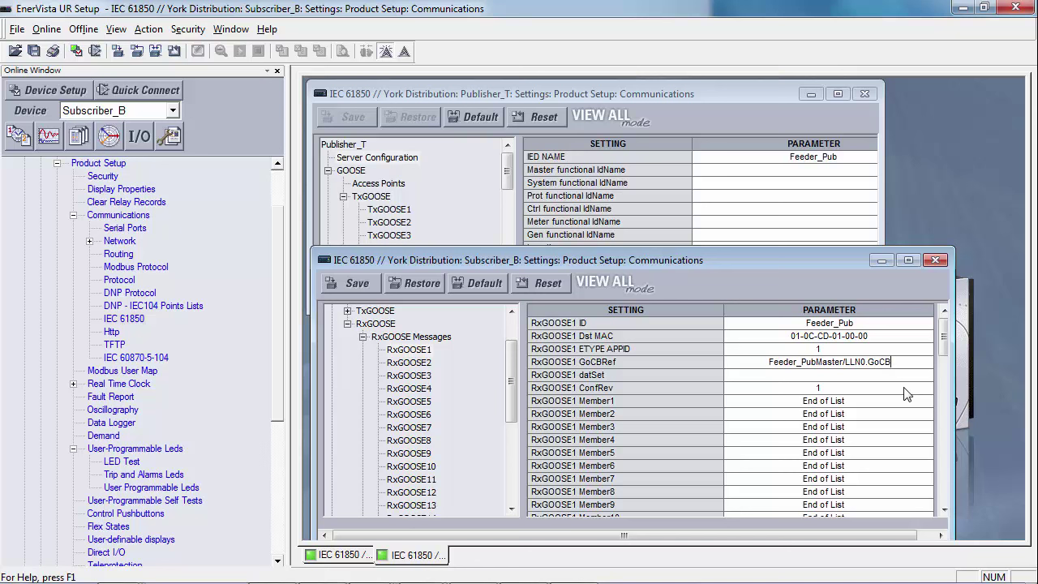
{"action": "type", "text": "01"}
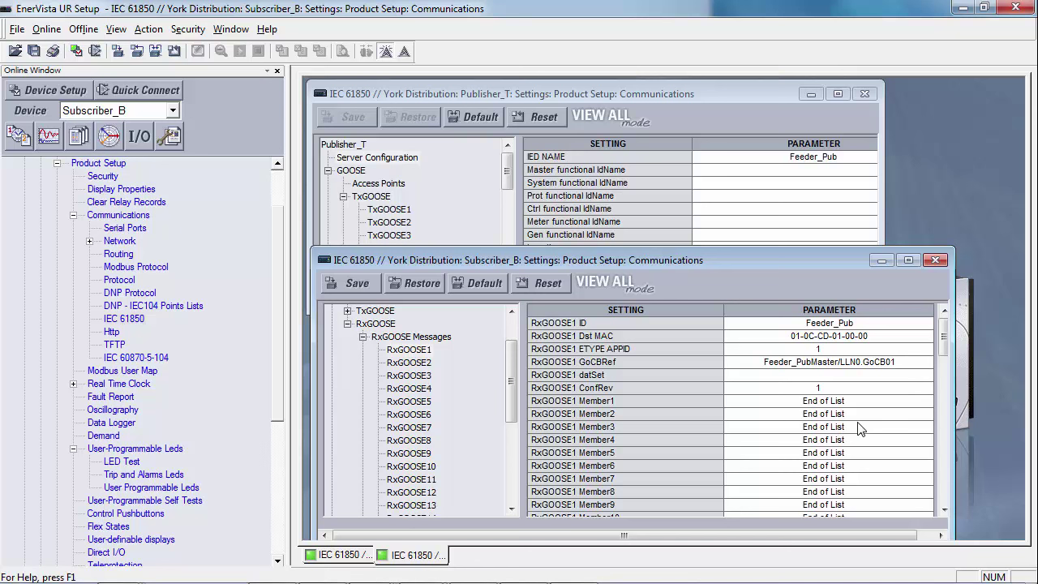
Copy the DataSet01 name Feeder_Pub_DS1 from Publisher_T's data sets into the RxGOOSE1 datSet of Subscriber_B
{"action": "left_click", "coordinate": [846, 378]}
{"action": "left_click", "coordinate": [508, 185]}
{"action": "scroll", "coordinate": [507, 195], "scroll_direction": "down", "scroll_amount": 2}
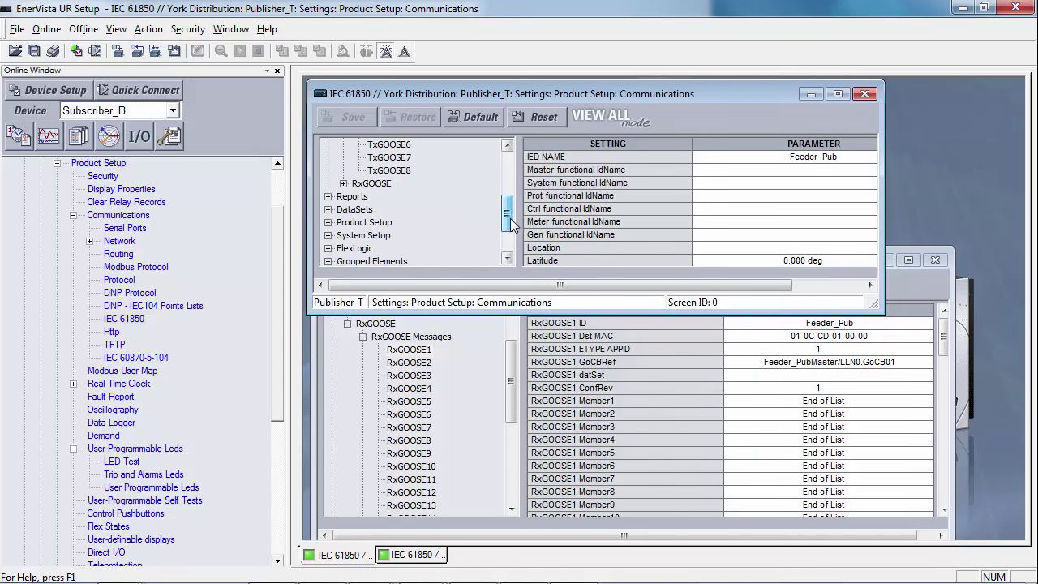
{"action": "left_click", "coordinate": [328, 209]}
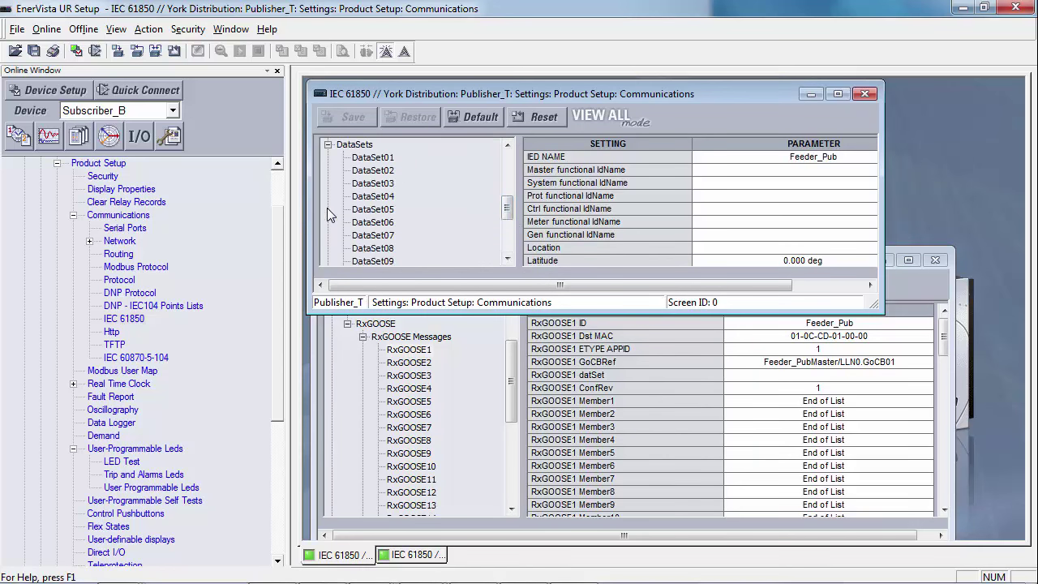
{"action": "left_click", "coordinate": [373, 159]}
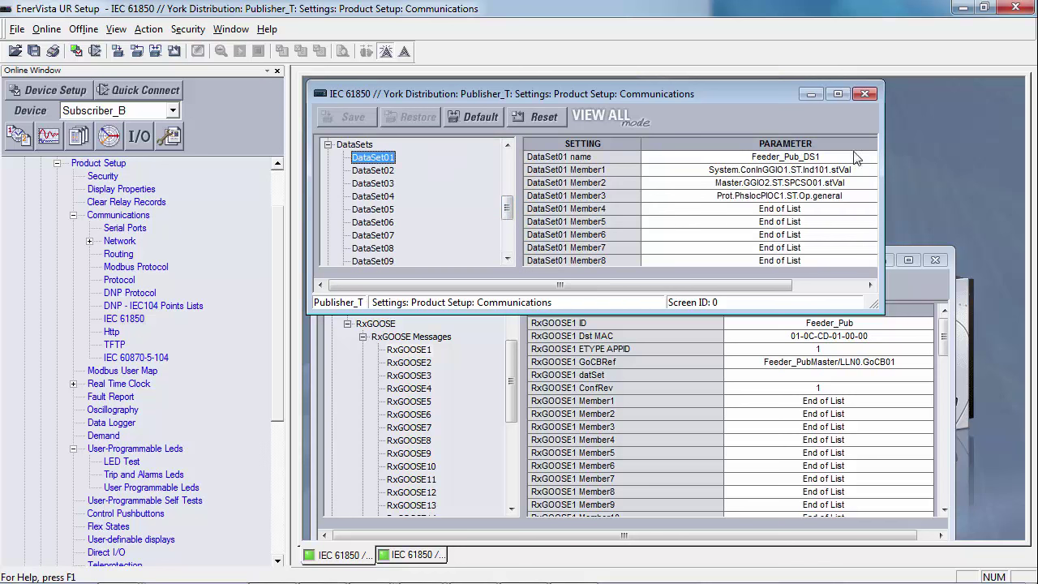
{"action": "left_click", "coordinate": [814, 158]}
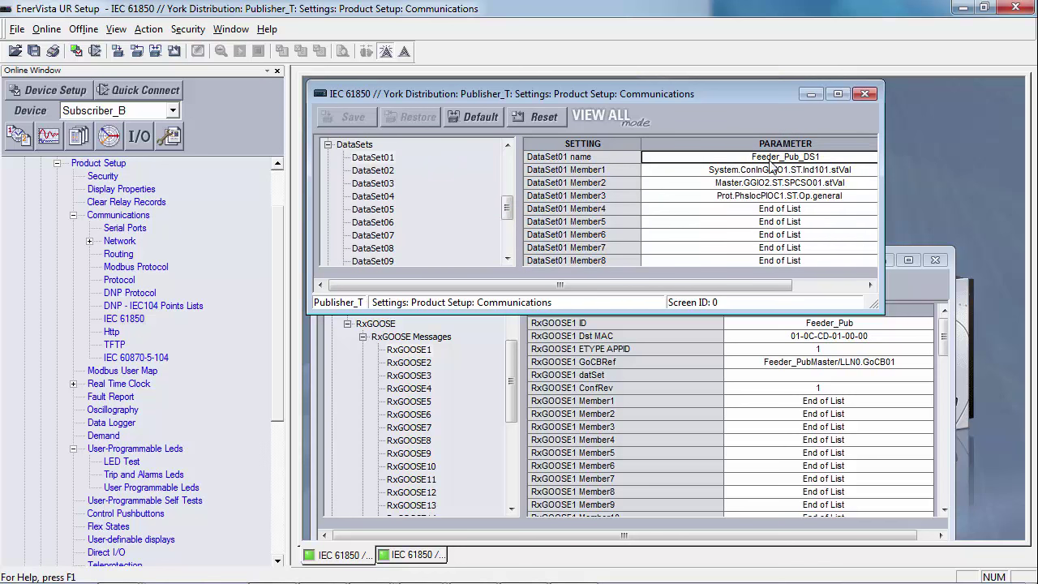
{"action": "left_click", "coordinate": [725, 162]}
{"action": "key", "text": "ctrl+c"}
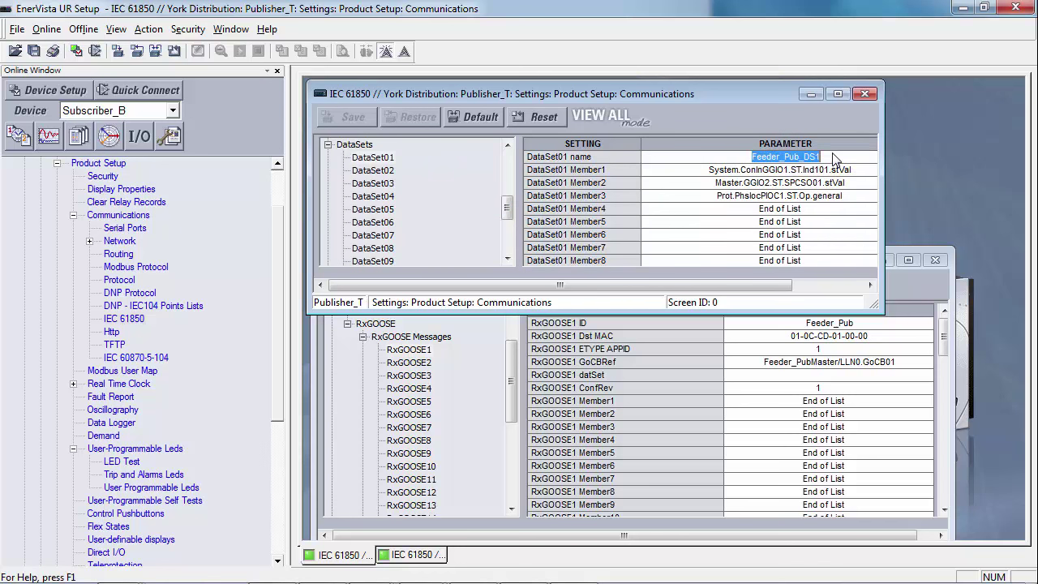
{"action": "left_click", "coordinate": [847, 376]}
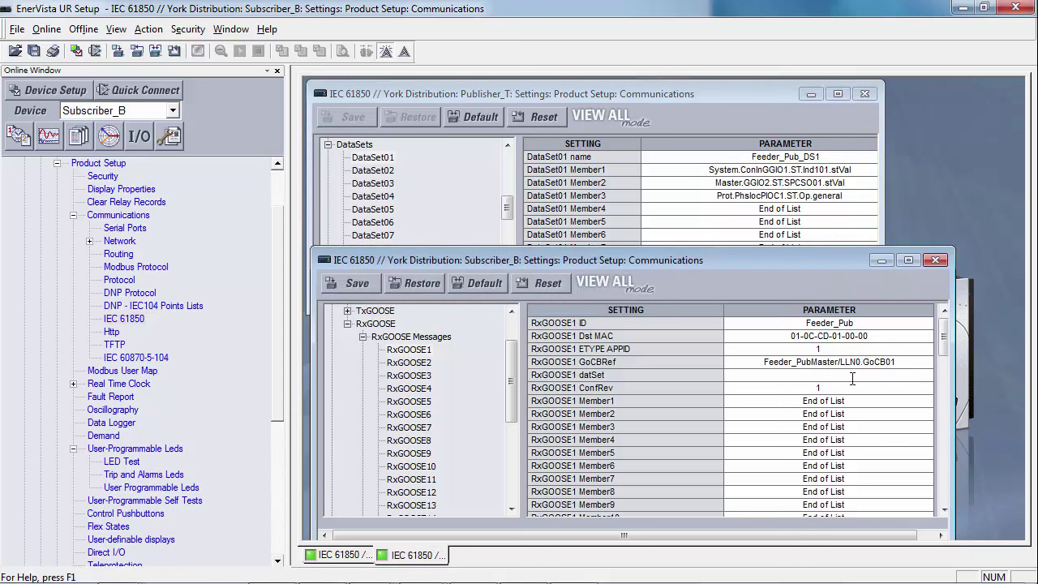
{"action": "key", "text": "ctrl+v"}
Move Subscriber_B's window up and set RxGOOSE1 Member1 to BOOLEAN
{"action": "left_click_drag", "start_coordinate": [821, 254], "coordinate": [821, 187]}
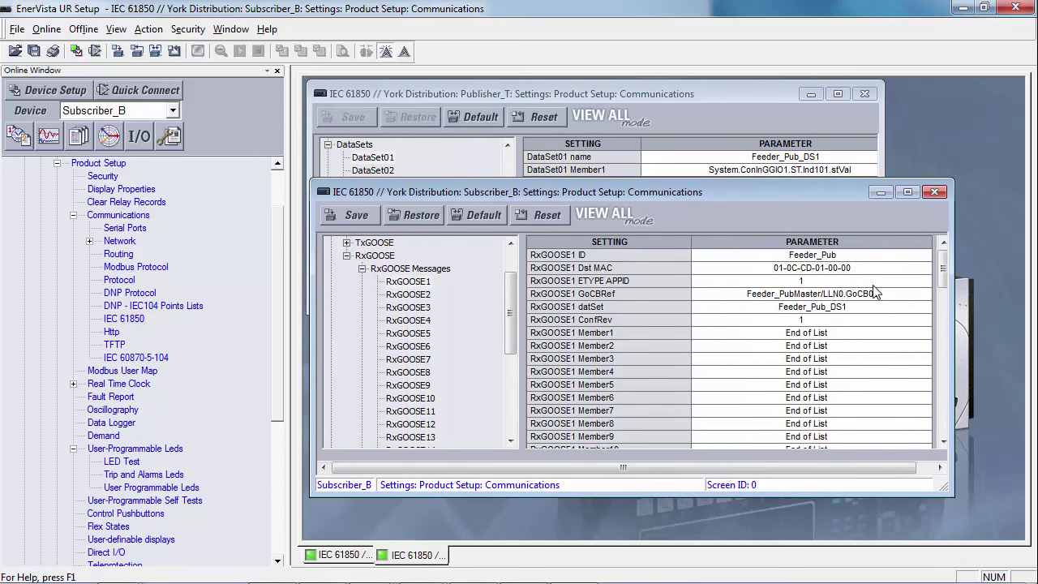
{"action": "left_click", "coordinate": [868, 334]}
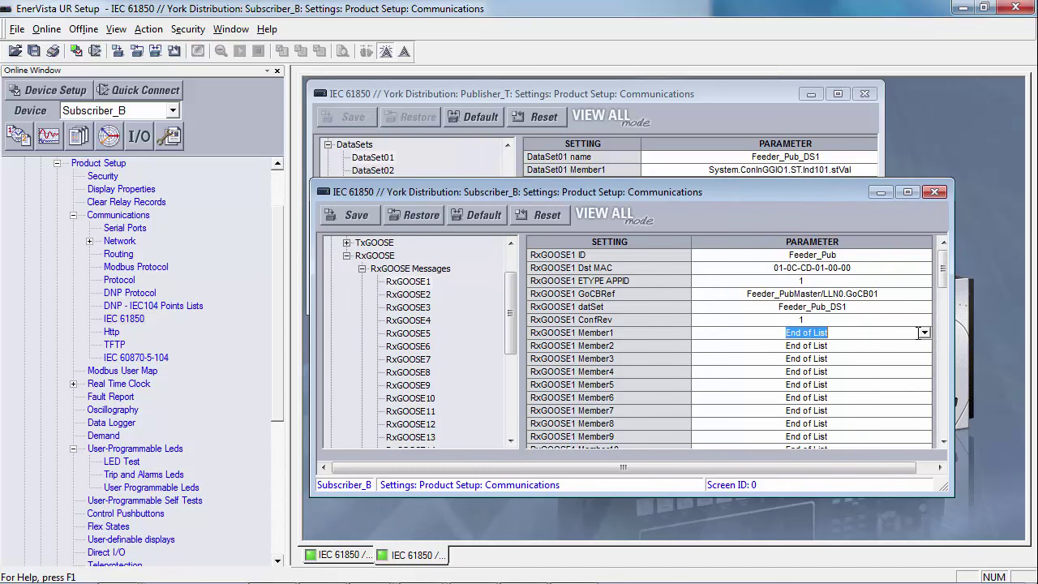
{"action": "left_click", "coordinate": [924, 333]}
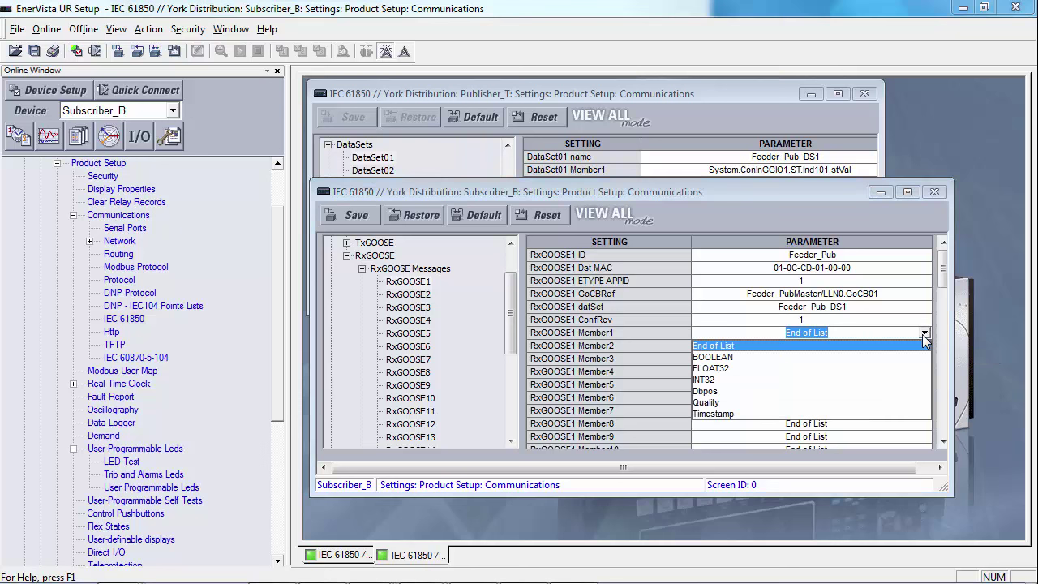
{"action": "left_click", "coordinate": [726, 357]}
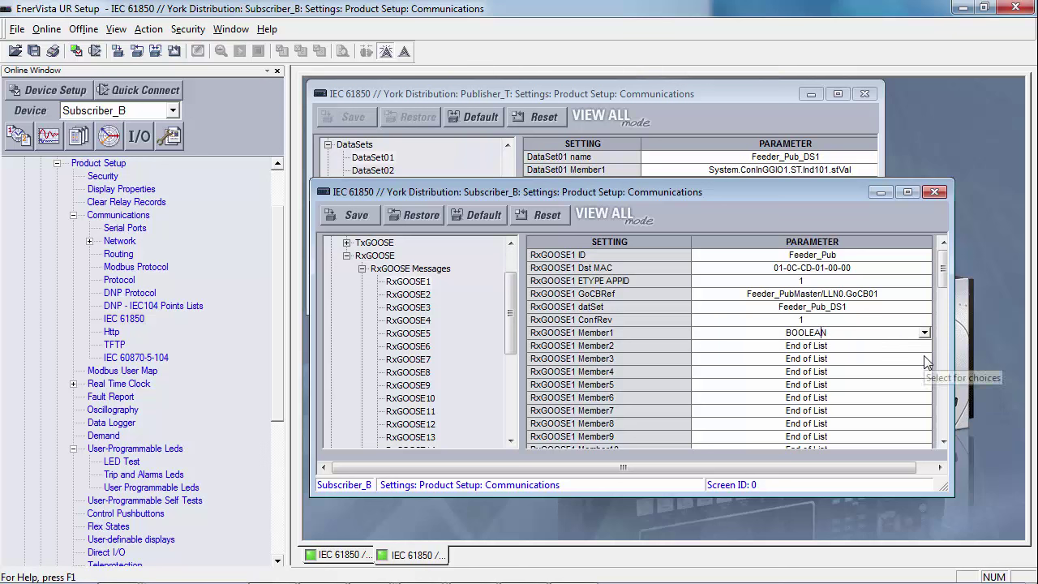
Copy the BOOLEAN type from RxGOOSE1 Member1 into Member2 and Member3
{"action": "key", "text": "shift+Left"}
{"action": "key", "text": "shift+Left"}
{"action": "key", "text": "shift+Left"}
{"action": "key", "text": "shift+Left"}
{"action": "key", "text": "shift+Left"}
{"action": "key", "text": "shift+Left"}
{"action": "key", "text": "shift+Left"}
{"action": "key", "text": "ctrl+c"}
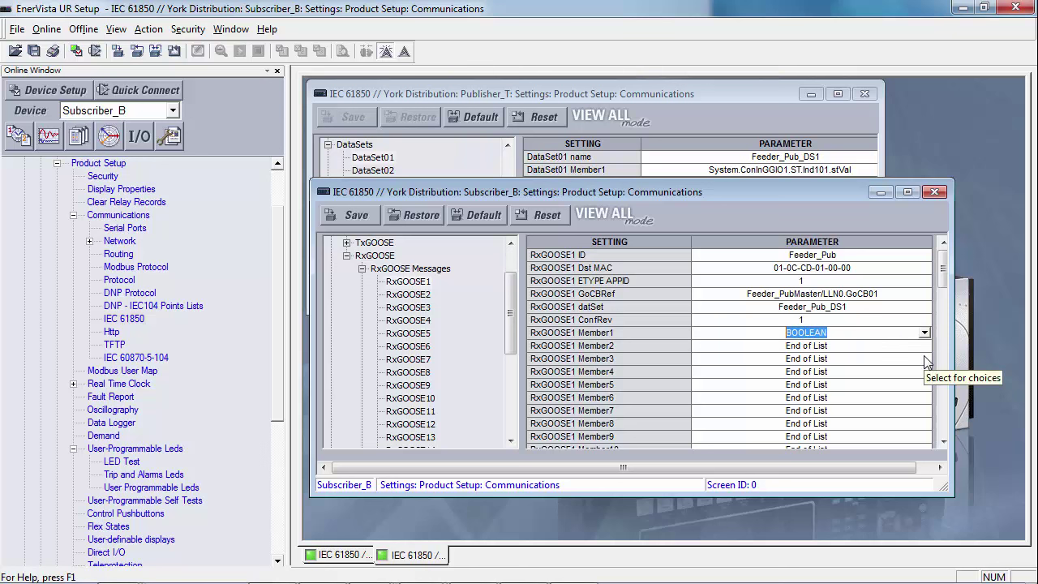
{"action": "left_click", "coordinate": [861, 347]}
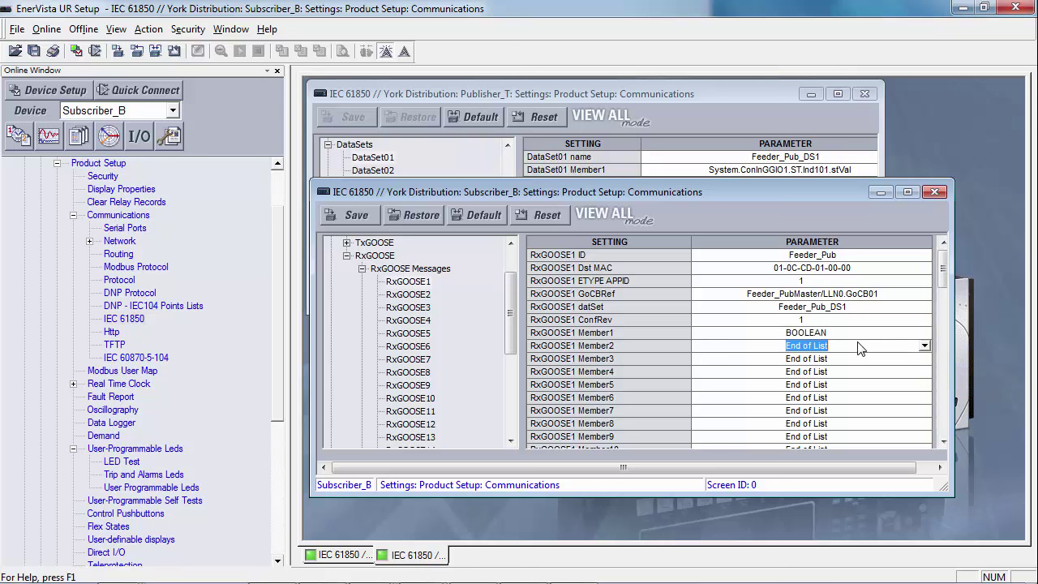
{"action": "key", "text": "ctrl+v"}
{"action": "left_click", "coordinate": [859, 362]}
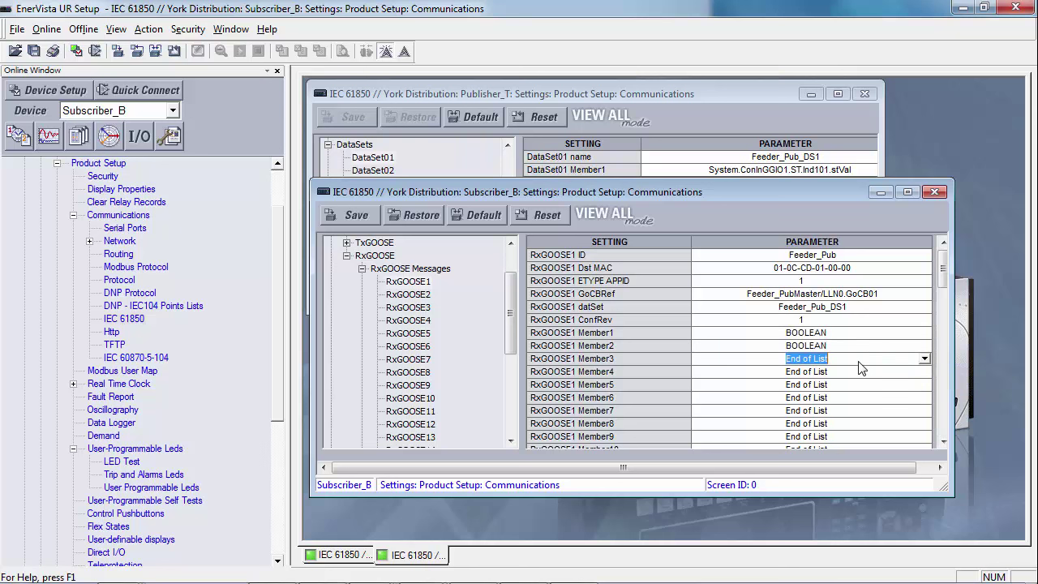
{"action": "key", "text": "ctrl+v"}
In Subscriber_B's RxGOOSE Boolean Inputs, give Boolean1 the ID CIP1 and assign it to RxGOOSE1
{"action": "left_click", "coordinate": [361, 270]}
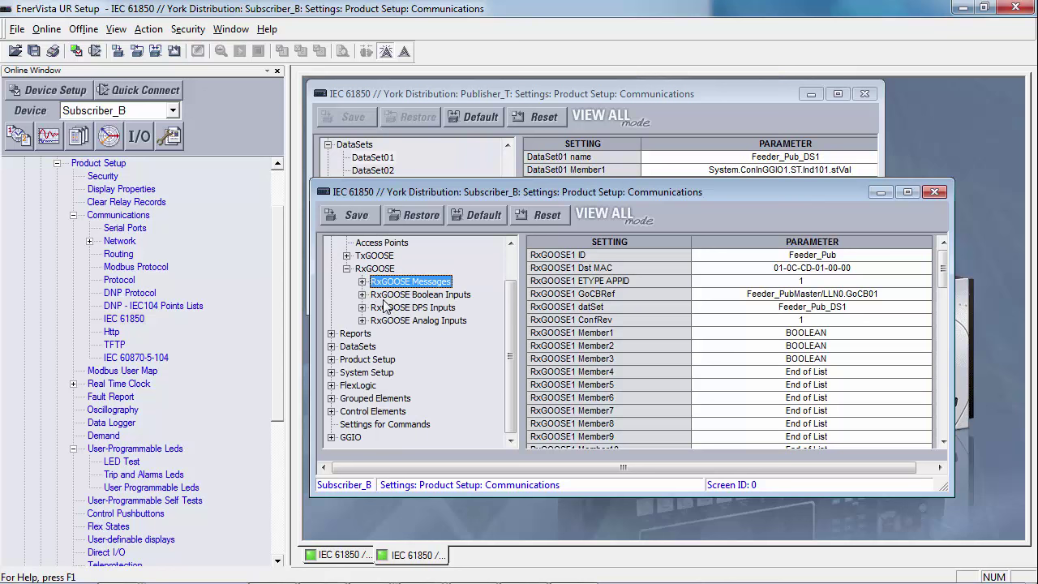
{"action": "left_click", "coordinate": [362, 295]}
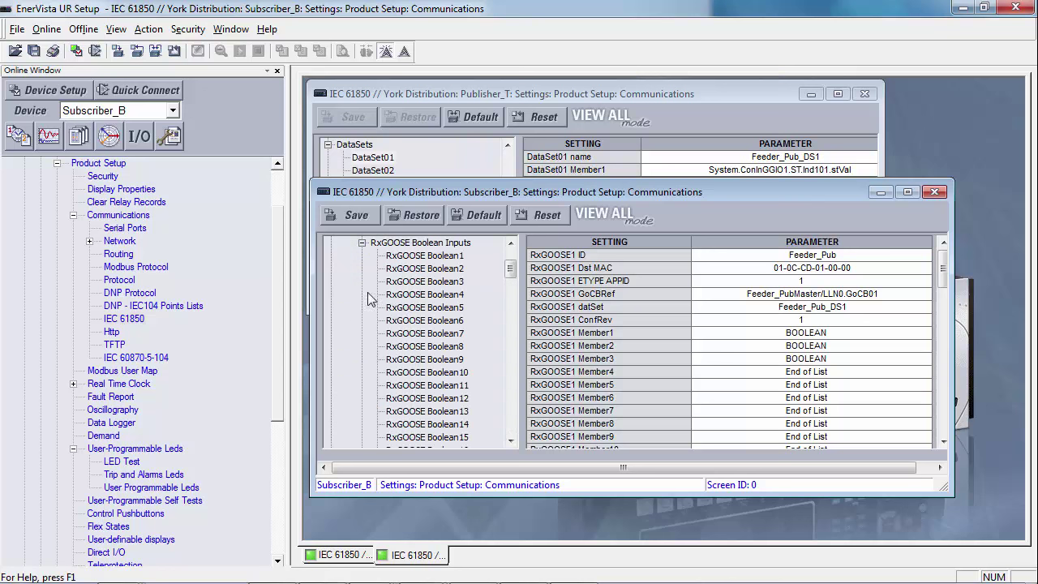
{"action": "left_click", "coordinate": [425, 258]}
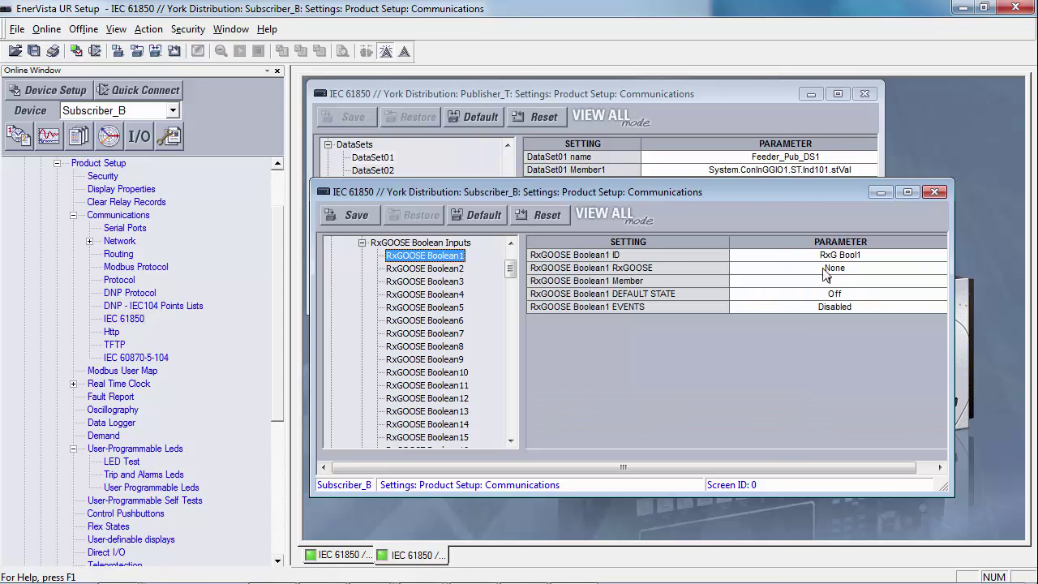
{"action": "left_click_drag", "start_coordinate": [795, 188], "coordinate": [792, 244]}
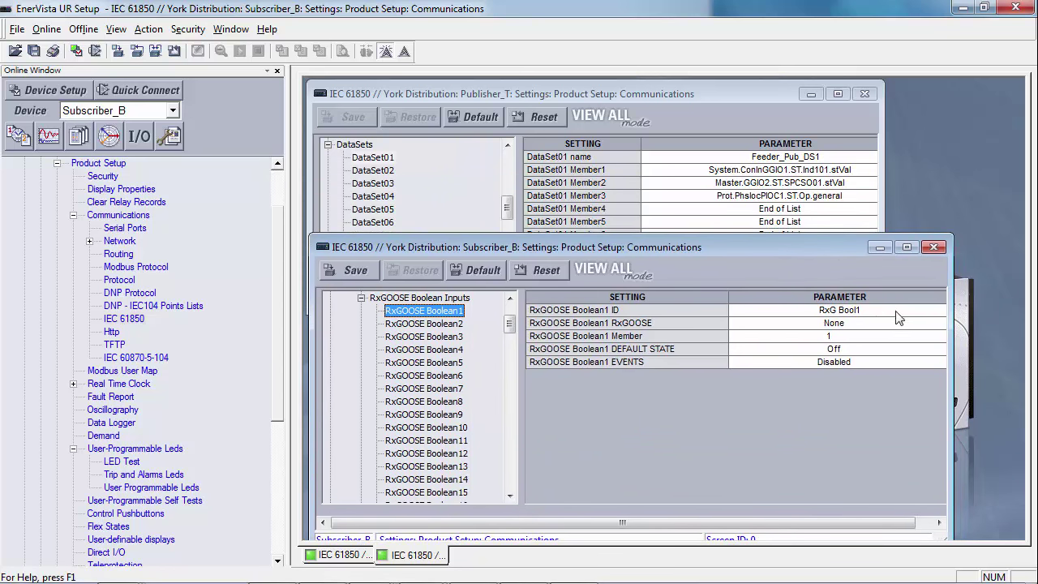
{"action": "left_click", "coordinate": [887, 316]}
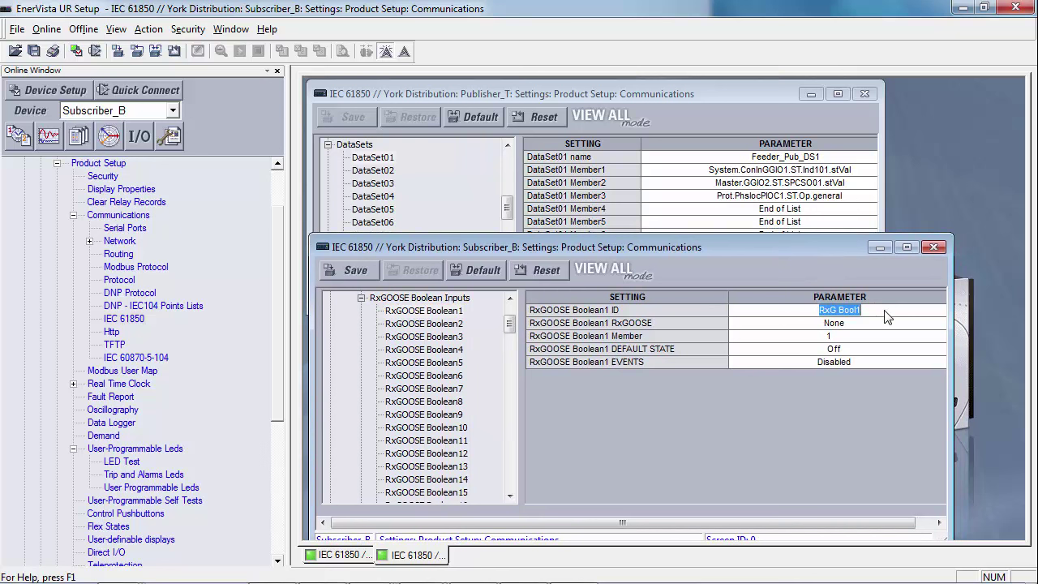
{"action": "type", "text": "CIP1"}
{"action": "left_click", "coordinate": [896, 323]}
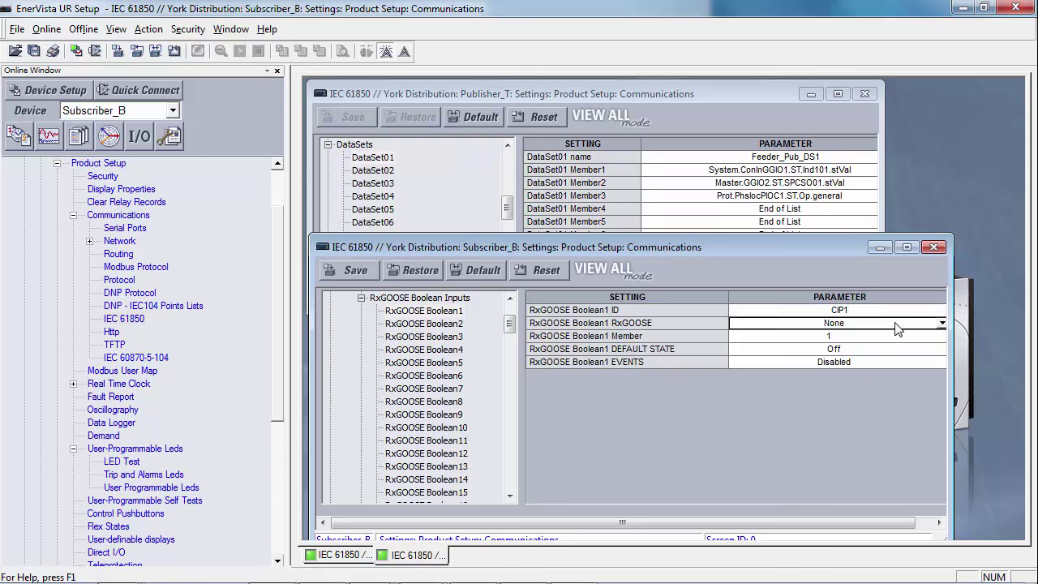
{"action": "left_click", "coordinate": [942, 322]}
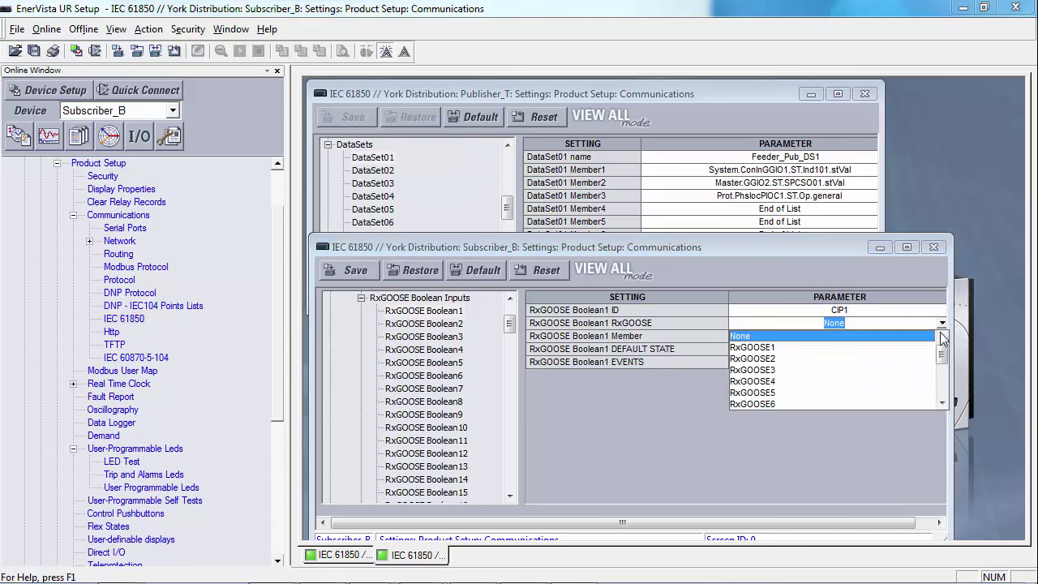
{"action": "mouse_move", "coordinate": [942, 358]}
{"action": "left_mouse_down"}
{"action": "mouse_move", "coordinate": [945, 392]}
{"action": "mouse_move", "coordinate": [942, 353]}
{"action": "left_mouse_up"}
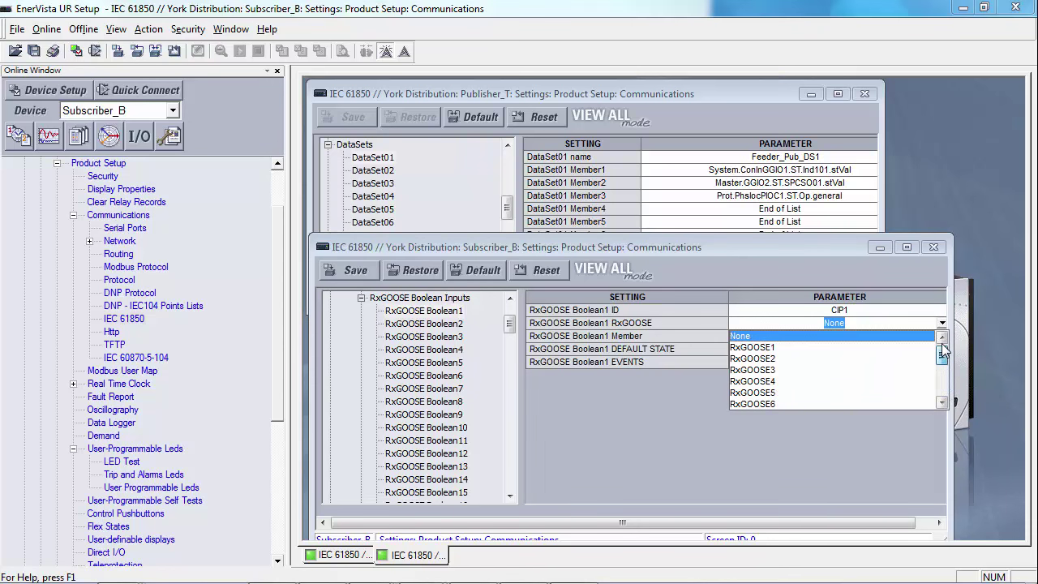
{"action": "left_click", "coordinate": [754, 347]}
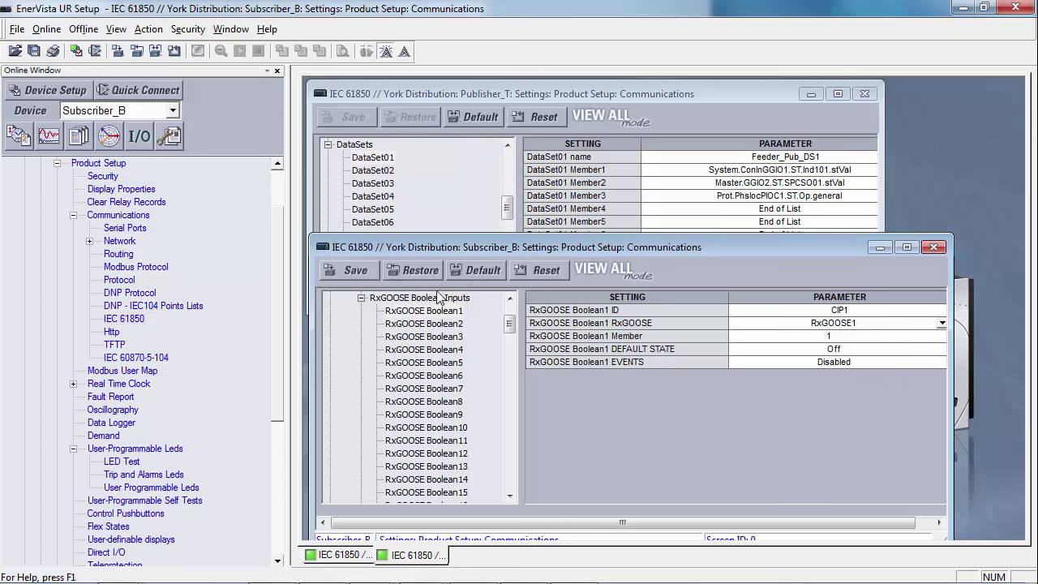
Give RxGOOSE Boolean2 the ID VIP, assign it to RxGOOSE1 and edit its Member setting
{"action": "left_click", "coordinate": [438, 324]}
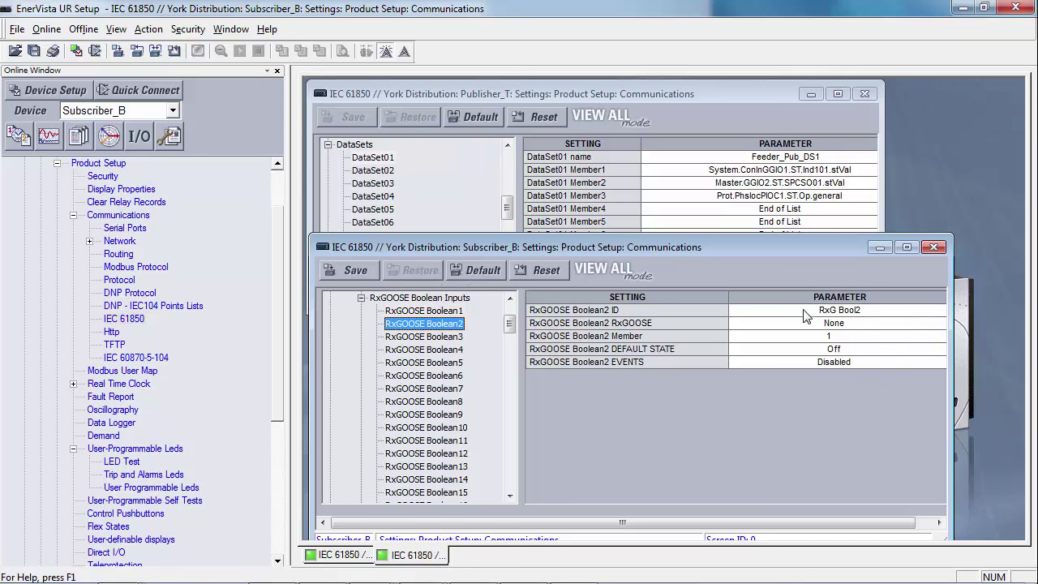
{"action": "left_click", "coordinate": [873, 314]}
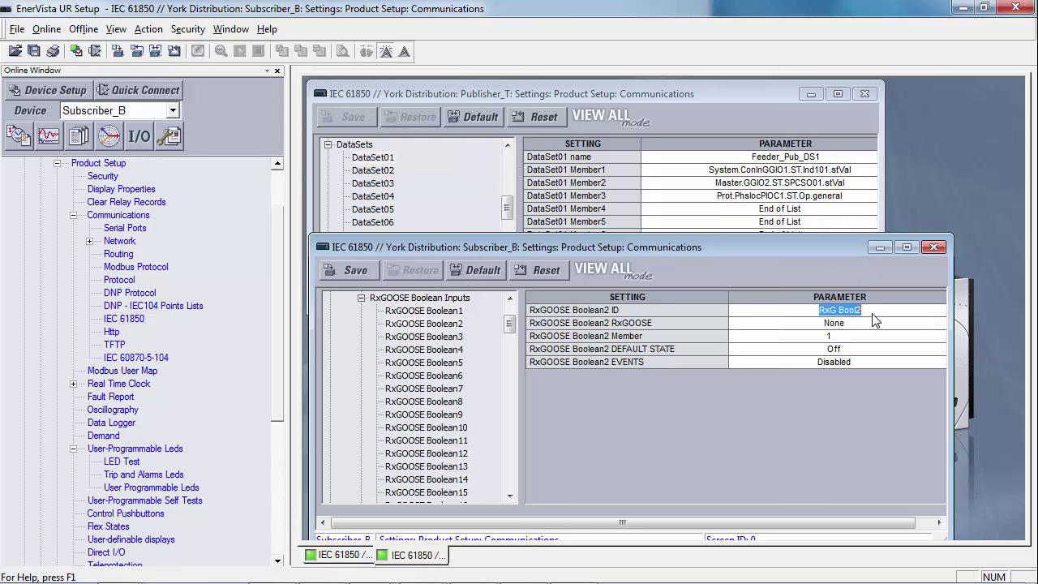
{"action": "type", "text": "VIP"}
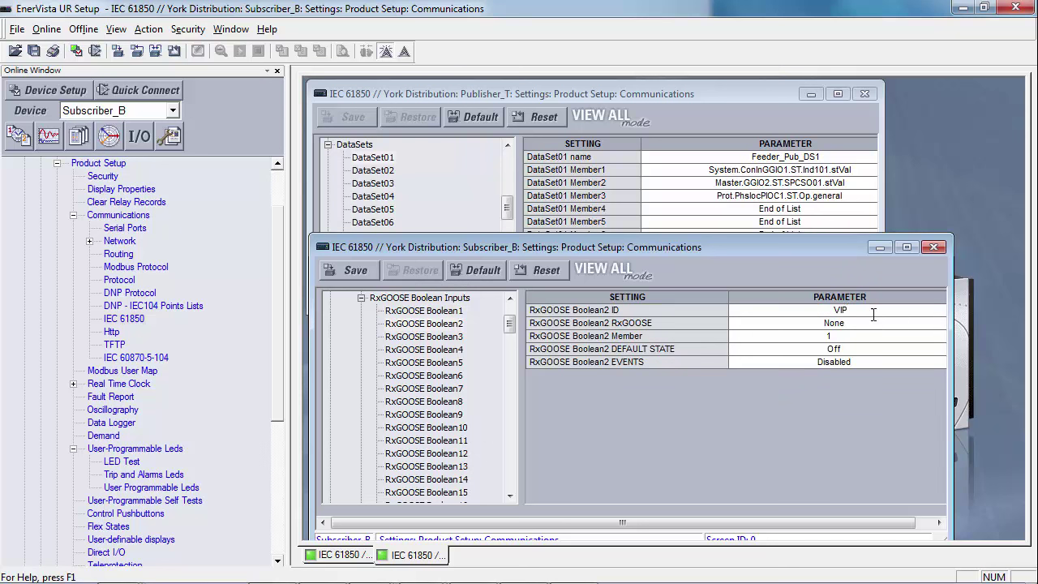
{"action": "left_click", "coordinate": [876, 324]}
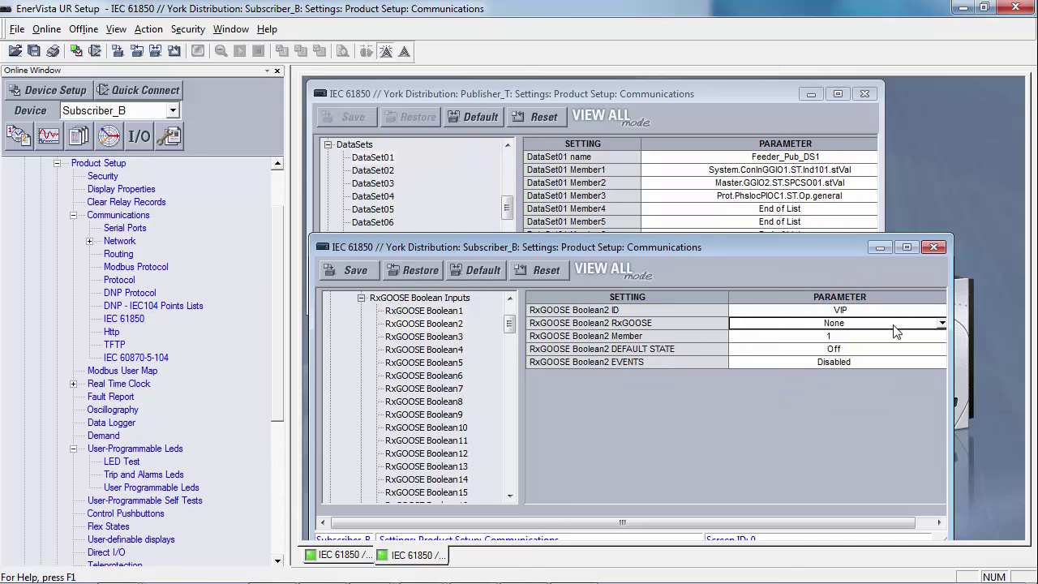
{"action": "left_click", "coordinate": [941, 323]}
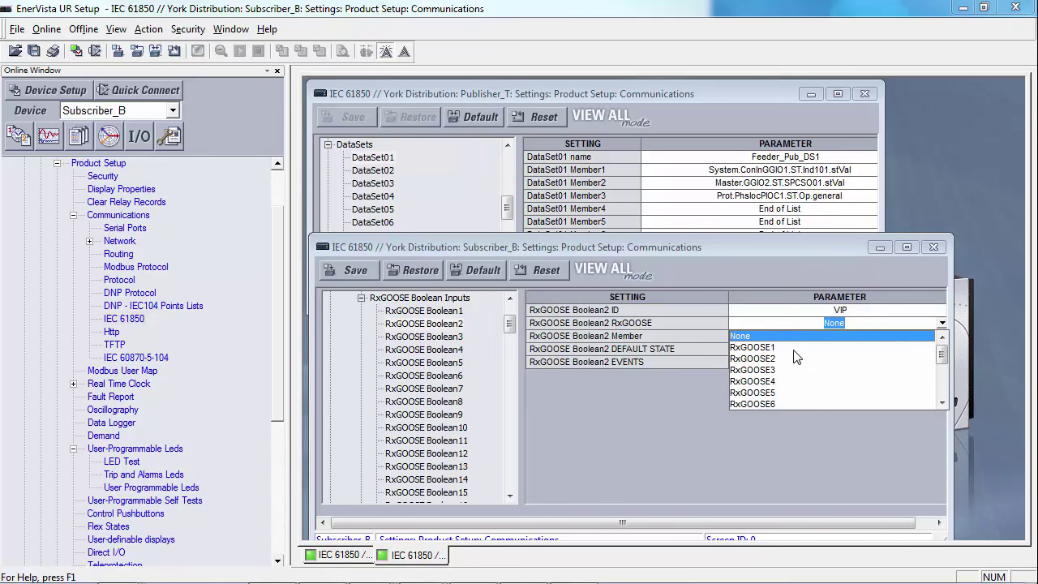
{"action": "left_click", "coordinate": [794, 348]}
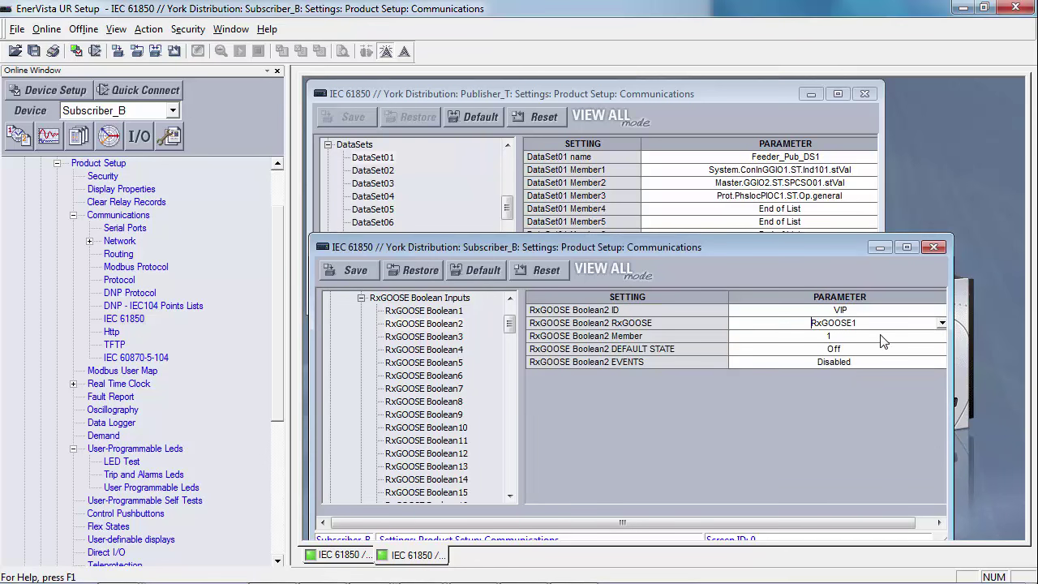
{"action": "left_click", "coordinate": [885, 336]}
Give RxGOOSE Boolean3 the ID Pub IOC and link it to member 3 of RxGOOSE1
{"action": "left_click", "coordinate": [423, 337]}
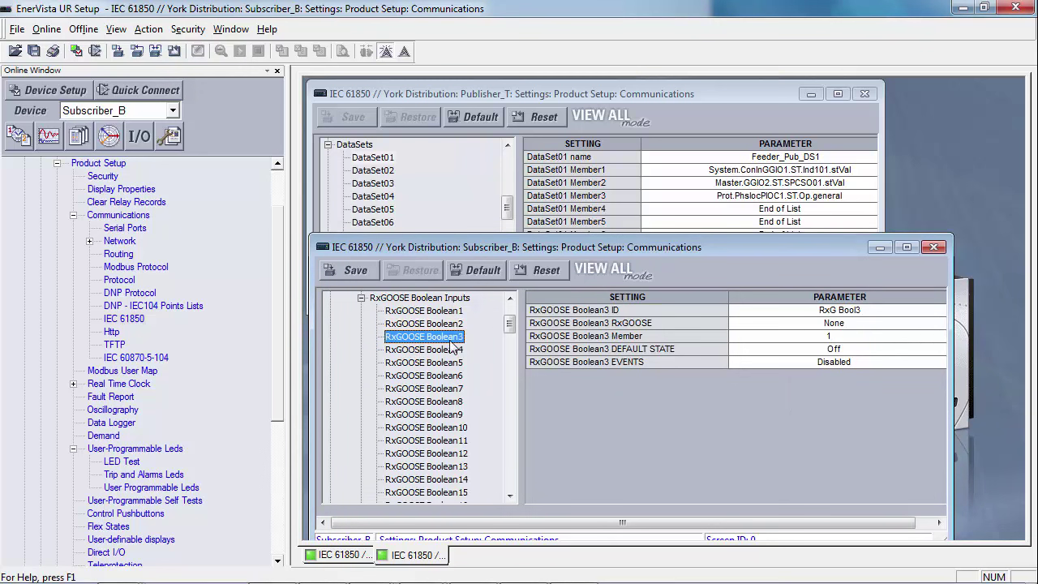
{"action": "left_click", "coordinate": [882, 313]}
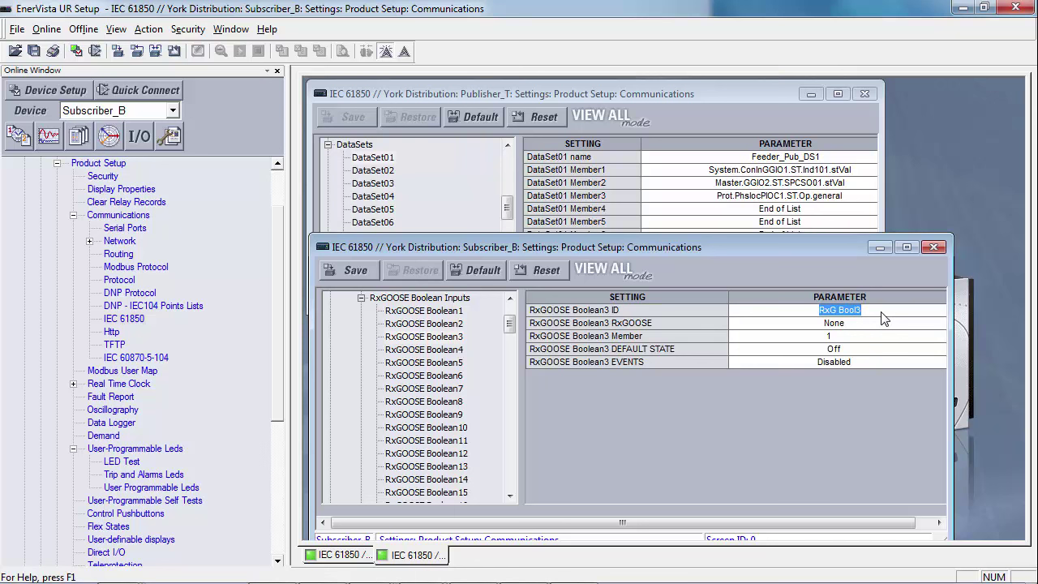
{"action": "type", "text": "Pub IOC"}
{"action": "left_click", "coordinate": [885, 324]}
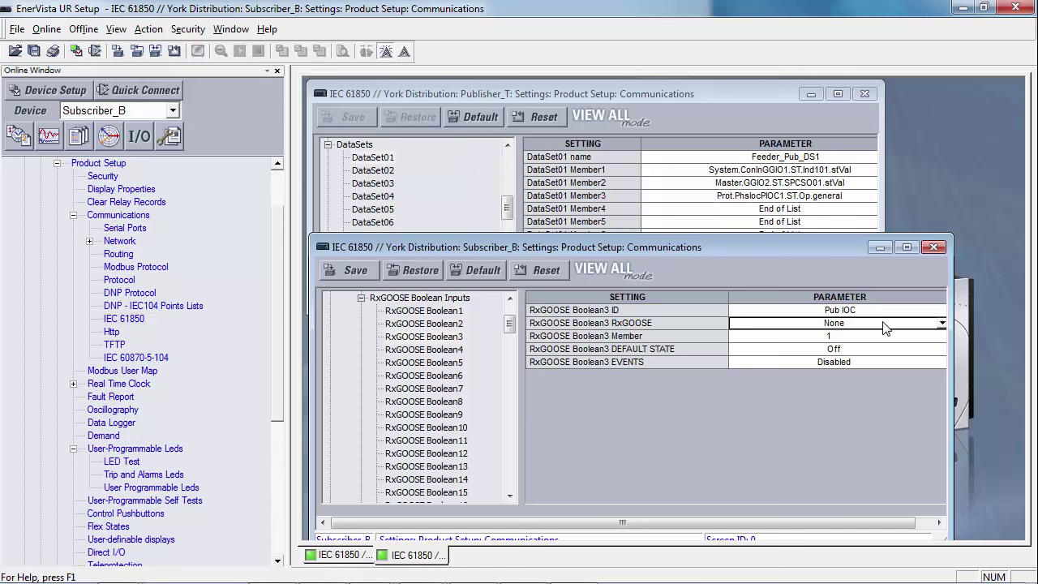
{"action": "left_click", "coordinate": [941, 324]}
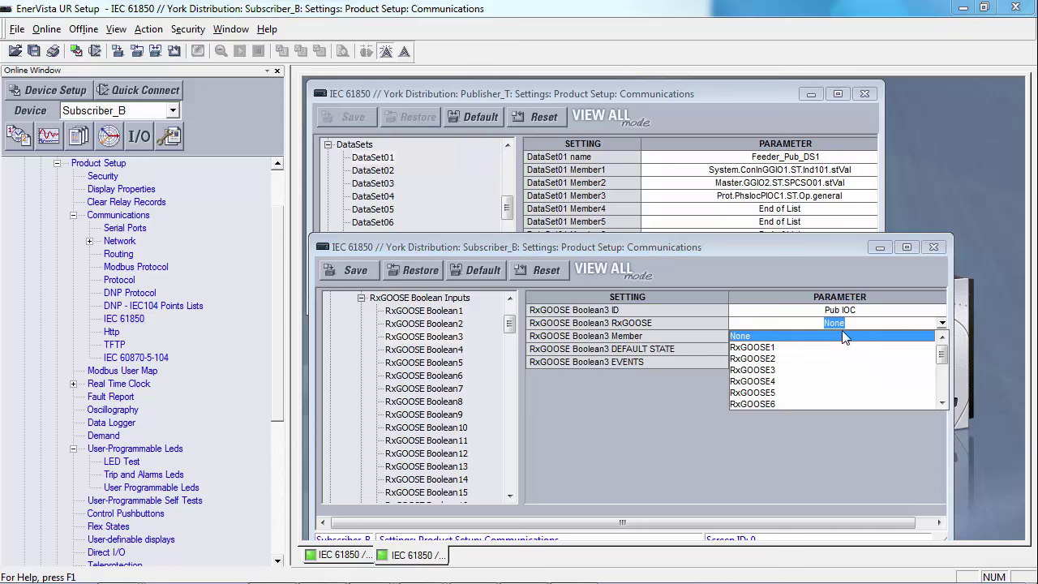
{"action": "left_click", "coordinate": [803, 347]}
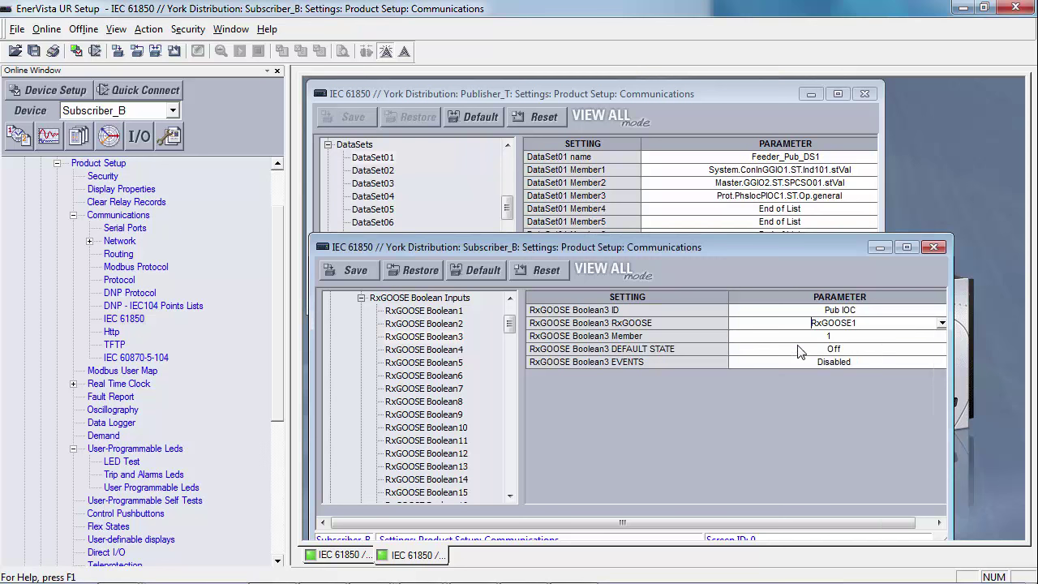
{"action": "left_click", "coordinate": [889, 336]}
{"action": "left_click", "coordinate": [932, 334]}
{"action": "left_click", "coordinate": [932, 333]}
Save Subscriber_B's IEC 61850 communication settings and close the IEC 61850 windows of both relays
{"action": "left_click_drag", "start_coordinate": [734, 248], "coordinate": [739, 196]}
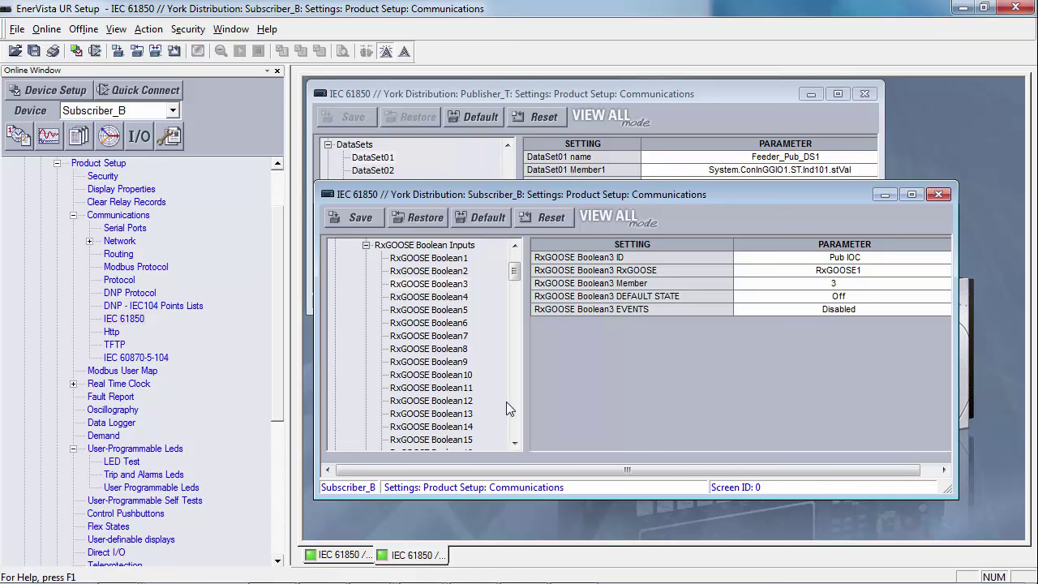
{"action": "left_click", "coordinate": [514, 306]}
{"action": "left_click_drag", "start_coordinate": [514, 306], "coordinate": [515, 280]}
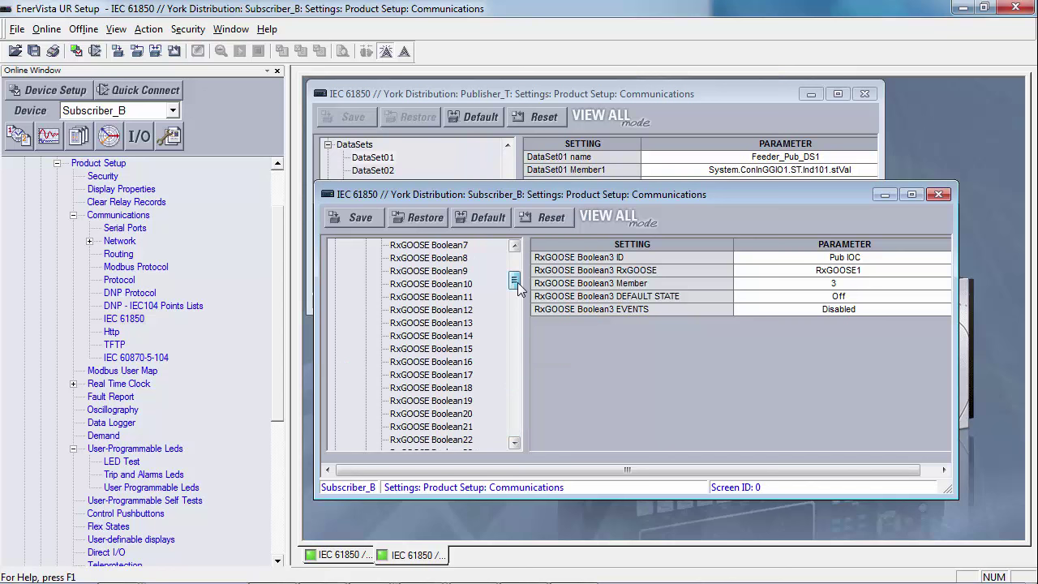
{"action": "left_click", "coordinate": [356, 220]}
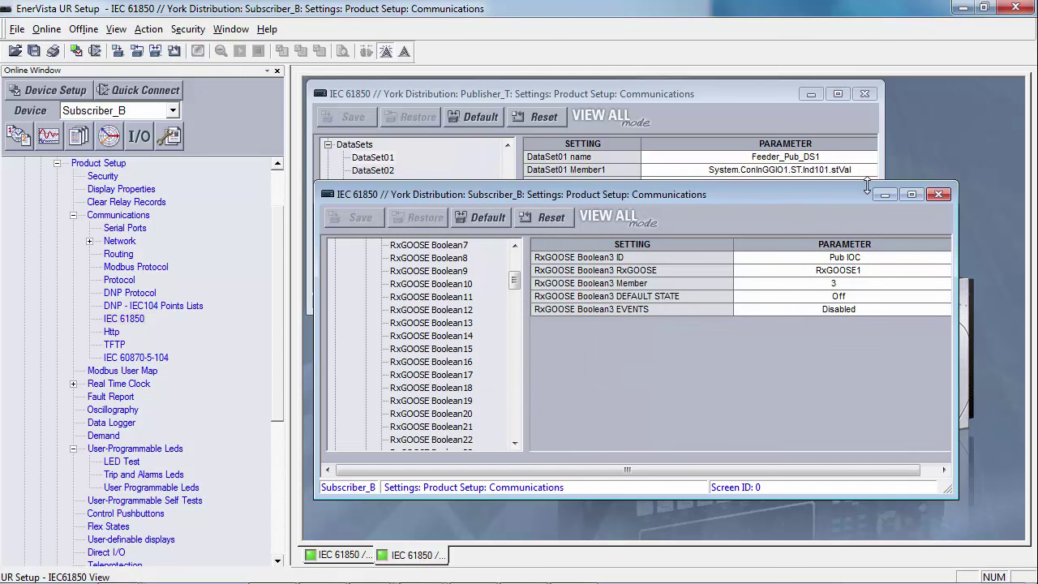
{"action": "left_click", "coordinate": [939, 196]}
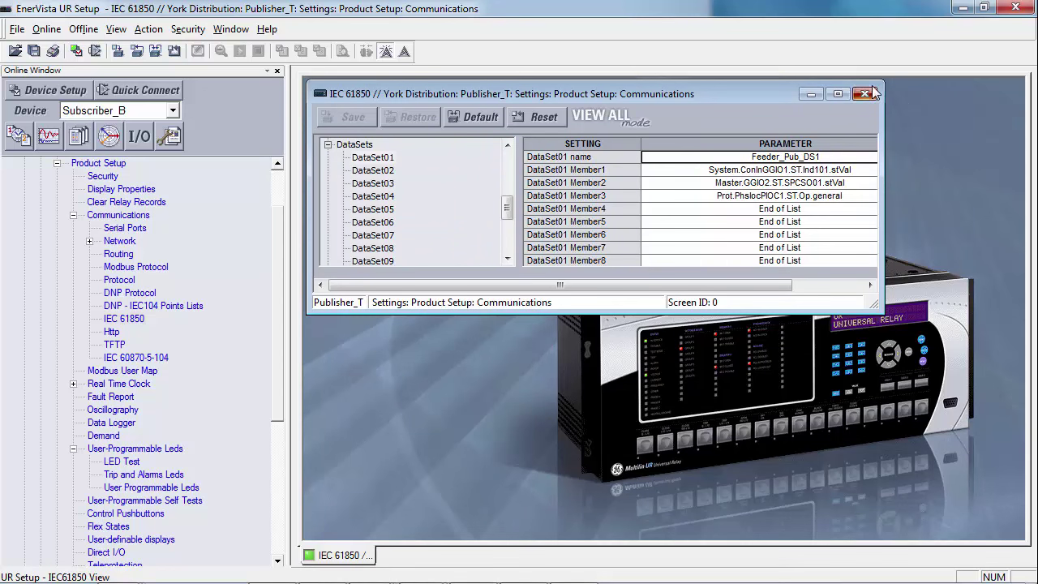
{"action": "left_click", "coordinate": [865, 93]}
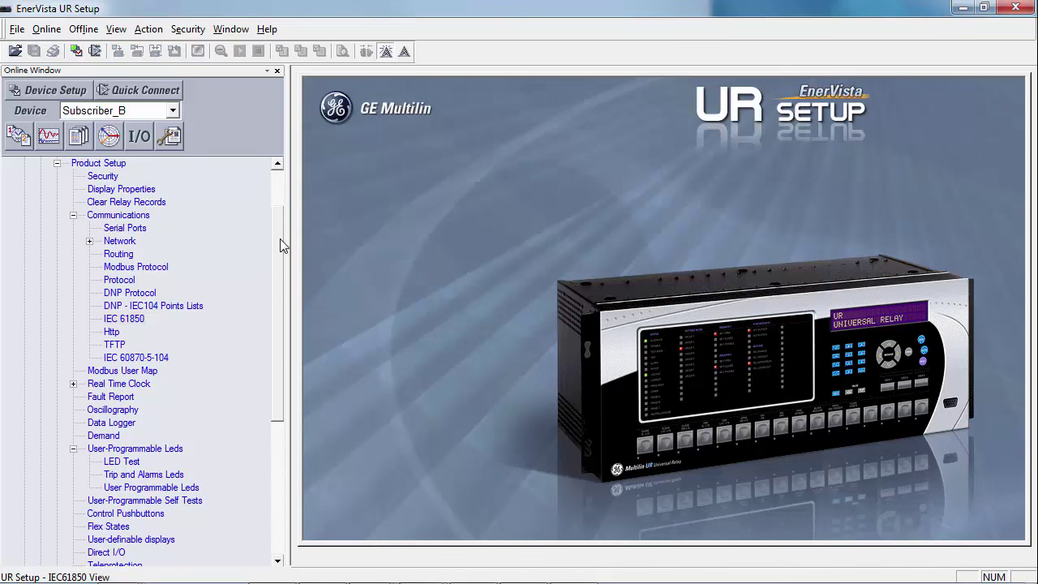
Check Subscriber_B's RxGOOSE Status under Actual Values for the online state of RxGOOSE 1, and close it
{"action": "scroll", "coordinate": [274, 214], "scroll_direction": "up", "scroll_amount": 2}
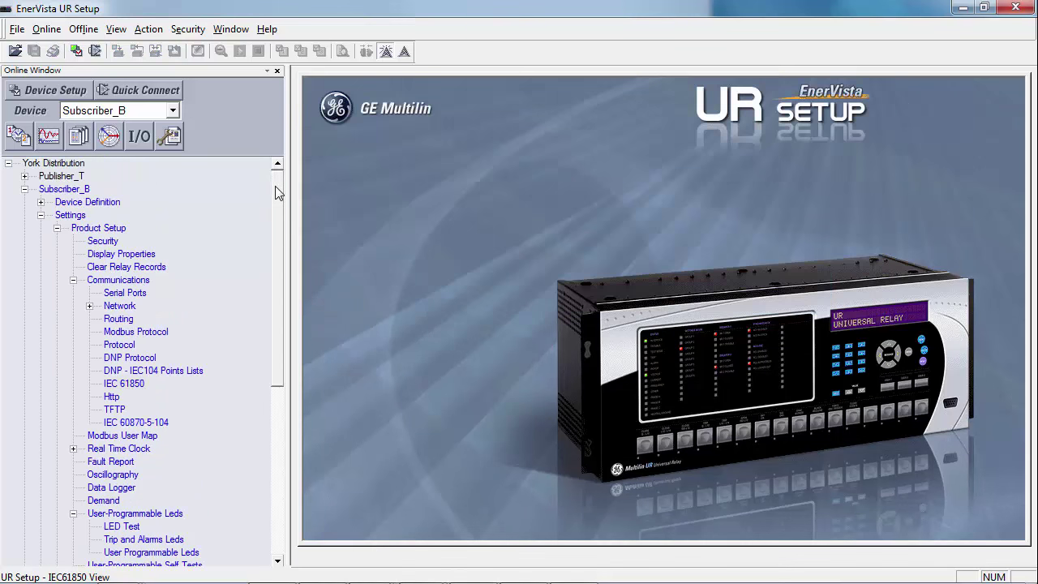
{"action": "left_click", "coordinate": [41, 215]}
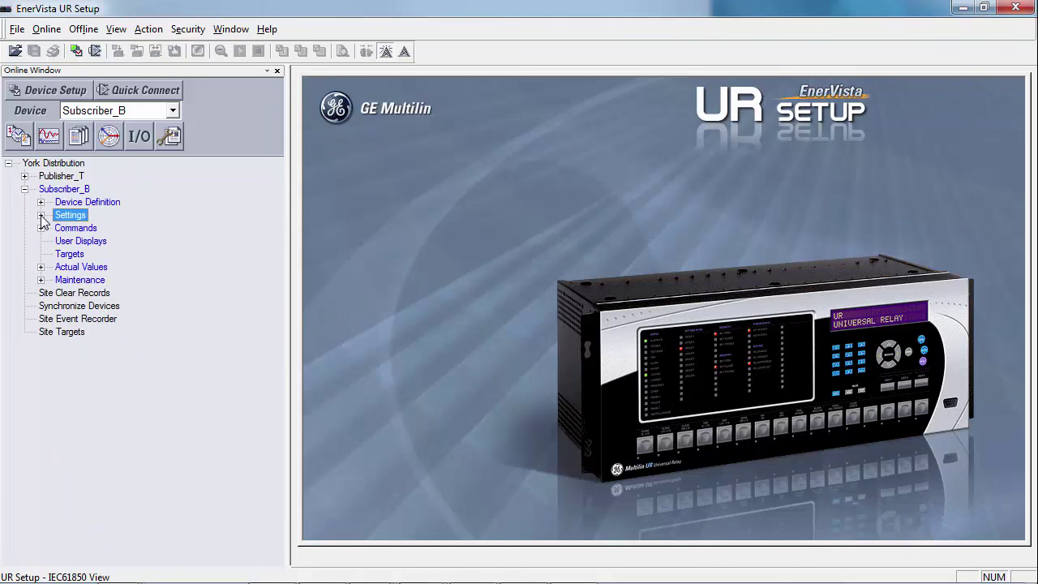
{"action": "left_click", "coordinate": [41, 267]}
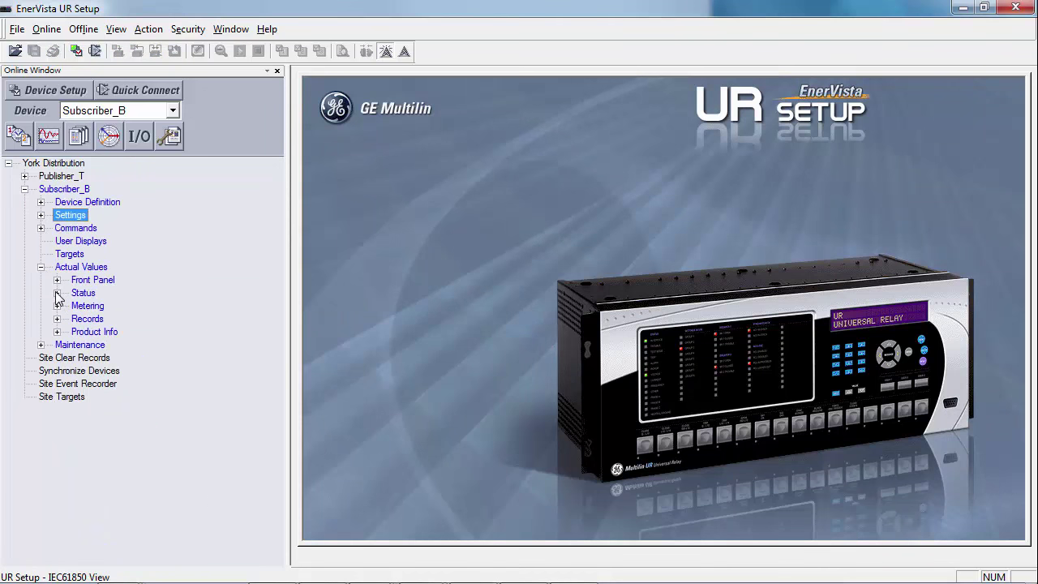
{"action": "left_click", "coordinate": [57, 293]}
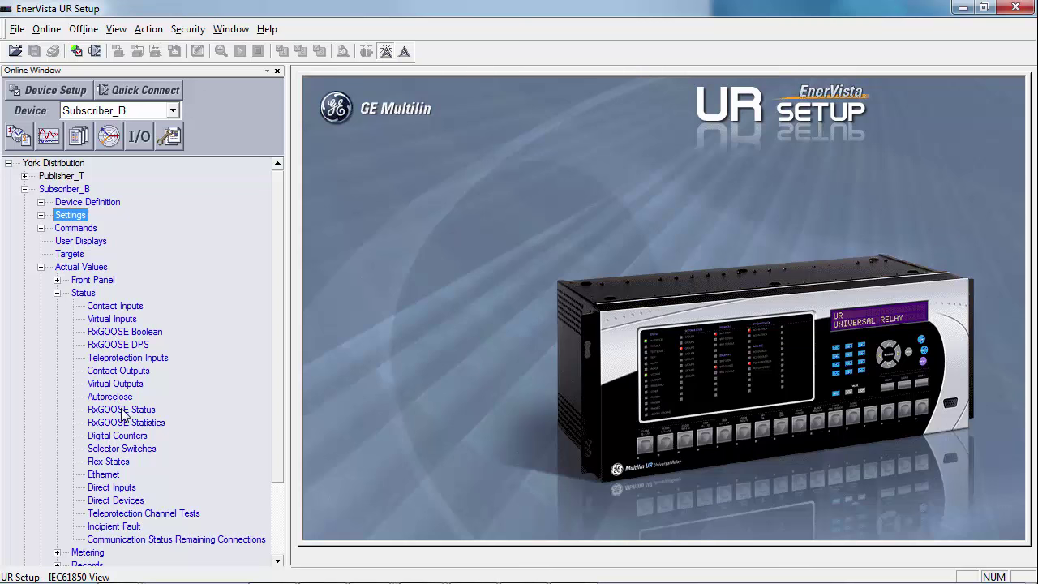
{"action": "double_click", "coordinate": [122, 410]}
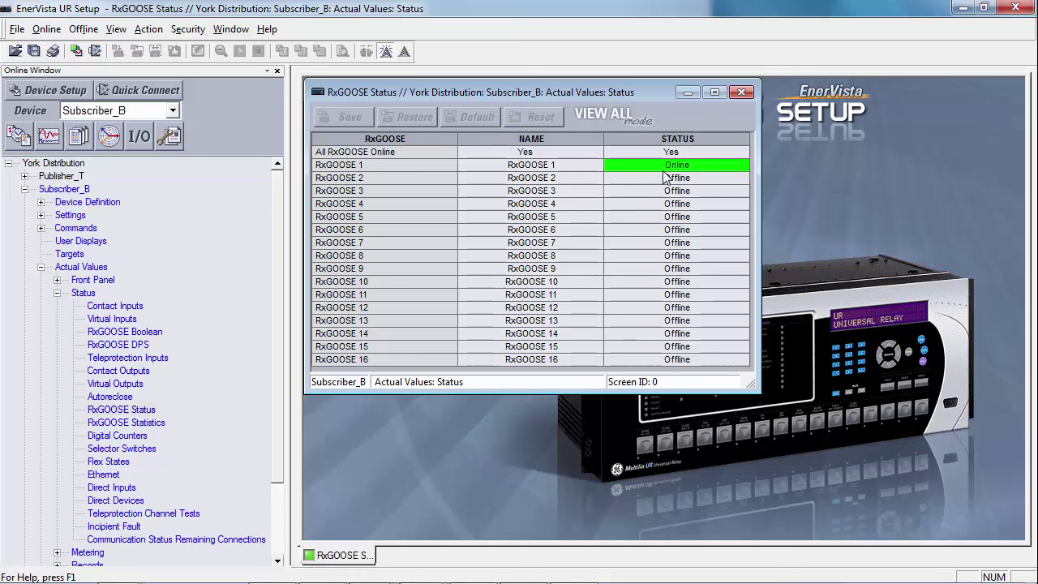
{"action": "left_click", "coordinate": [740, 92]}
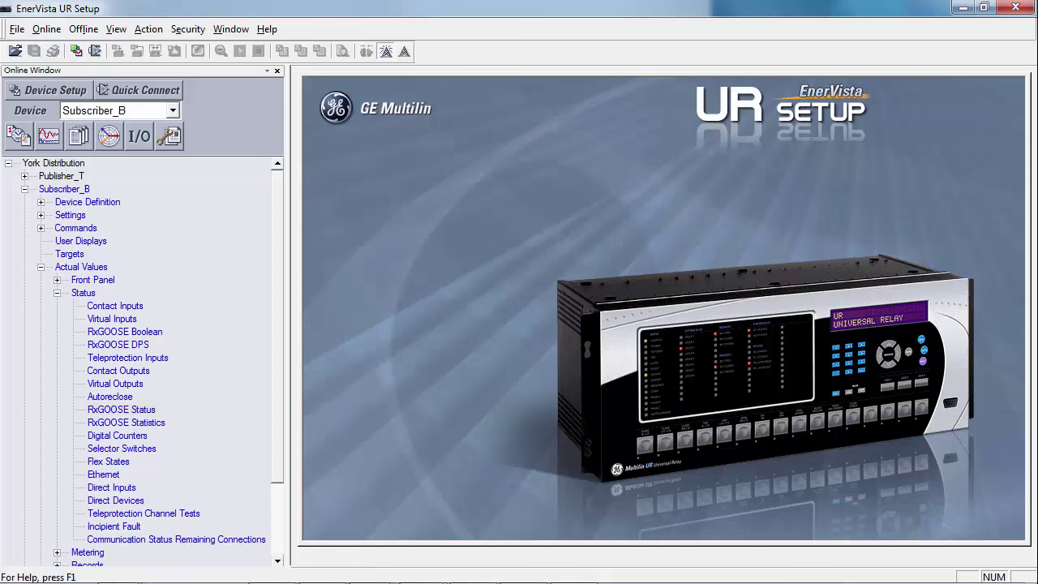
Show Subscriber_B's RxGOOSE Boolean actual status in a shortened window in the middle of the workspace
{"action": "double_click", "coordinate": [127, 331]}
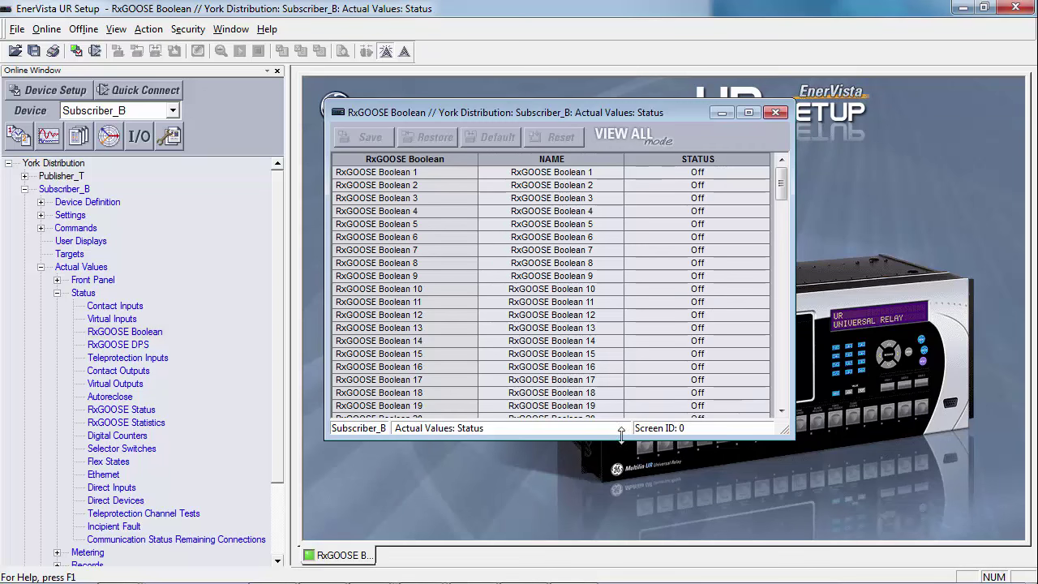
{"action": "left_click_drag", "start_coordinate": [629, 440], "coordinate": [639, 297]}
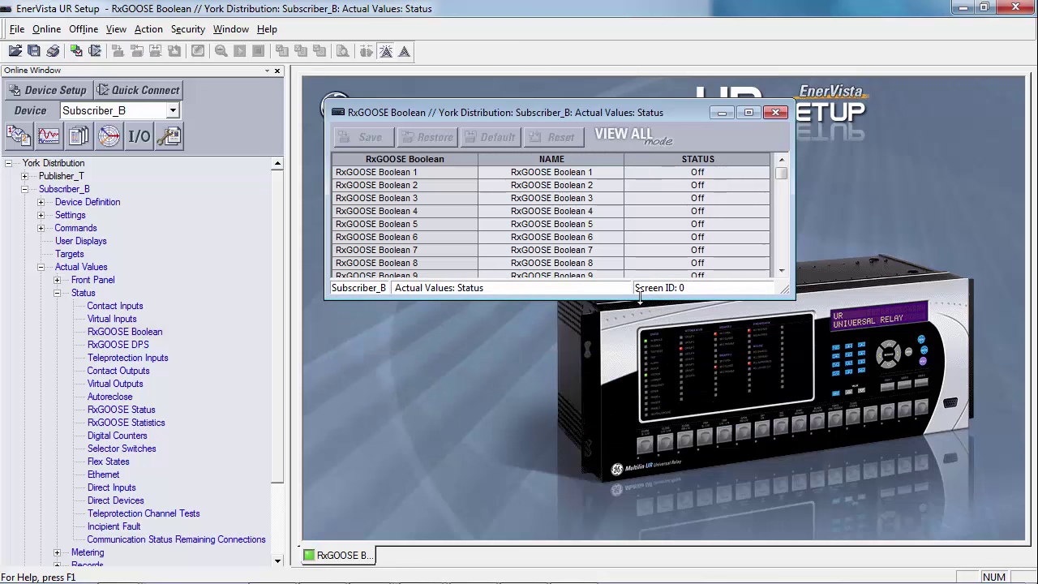
{"action": "left_click_drag", "start_coordinate": [478, 110], "coordinate": [471, 283]}
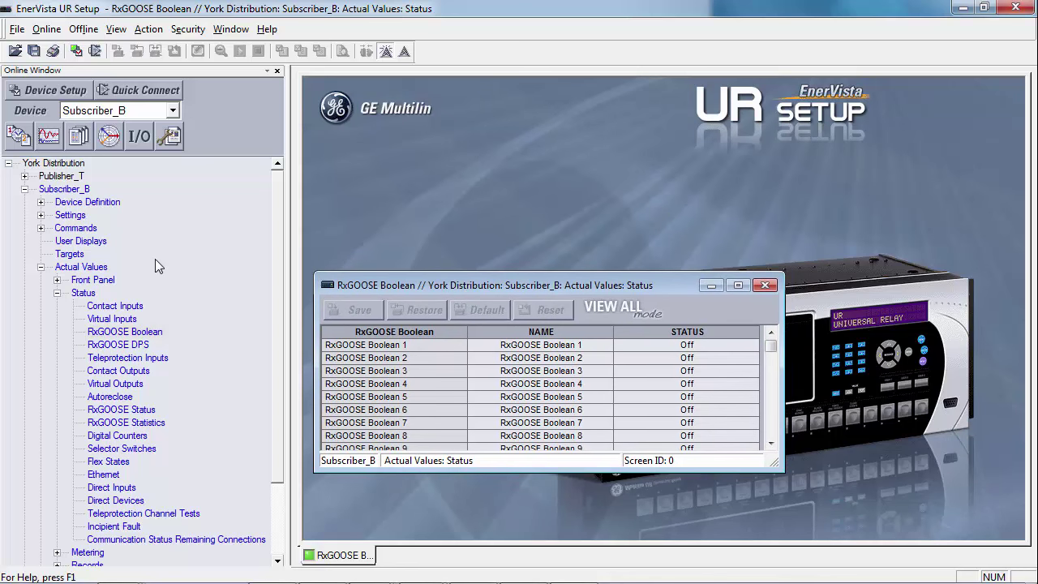
Show Publisher_T's Contact Inputs actual status in a shortened window above the RxGOOSE Boolean status
{"action": "left_click", "coordinate": [24, 190]}
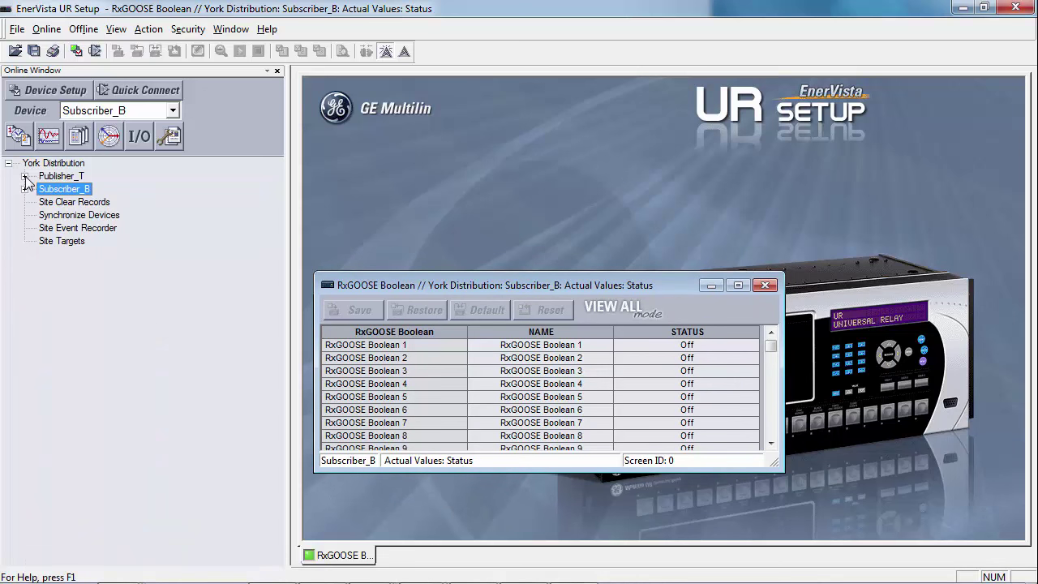
{"action": "left_click", "coordinate": [24, 176]}
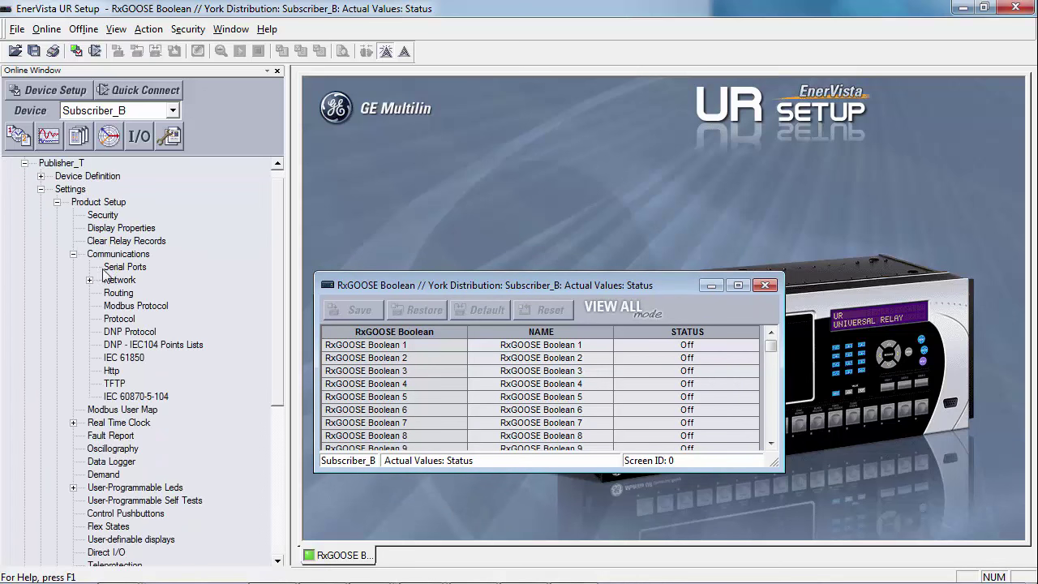
{"action": "left_click", "coordinate": [58, 202]}
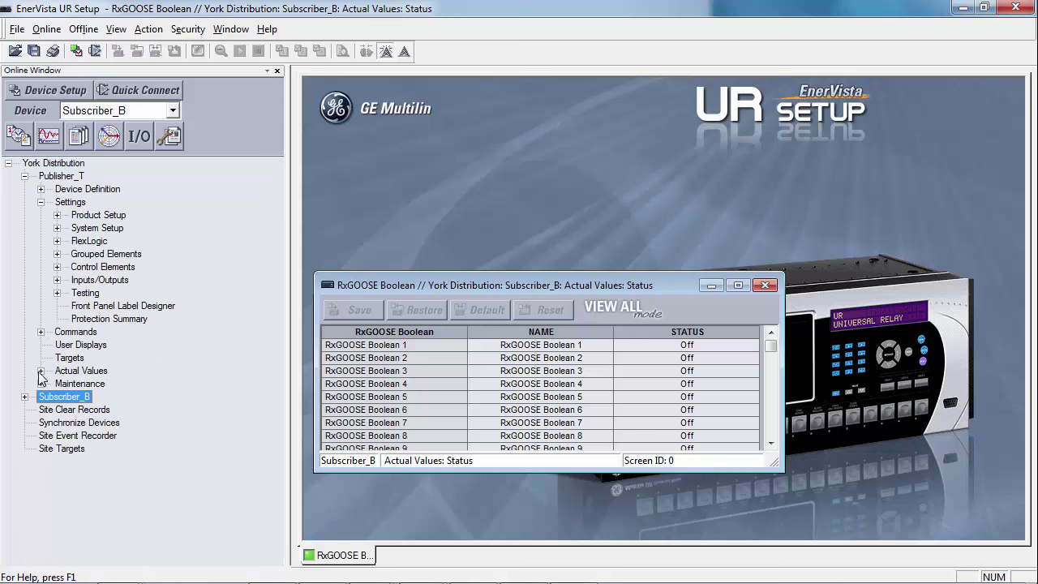
{"action": "left_click", "coordinate": [41, 371]}
{"action": "left_click", "coordinate": [73, 293]}
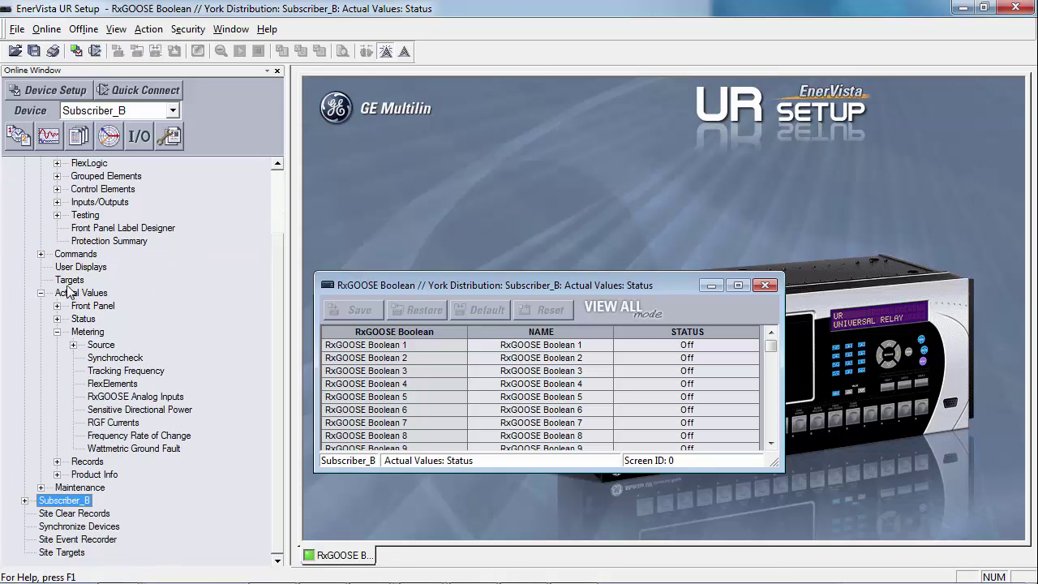
{"action": "left_click", "coordinate": [56, 318]}
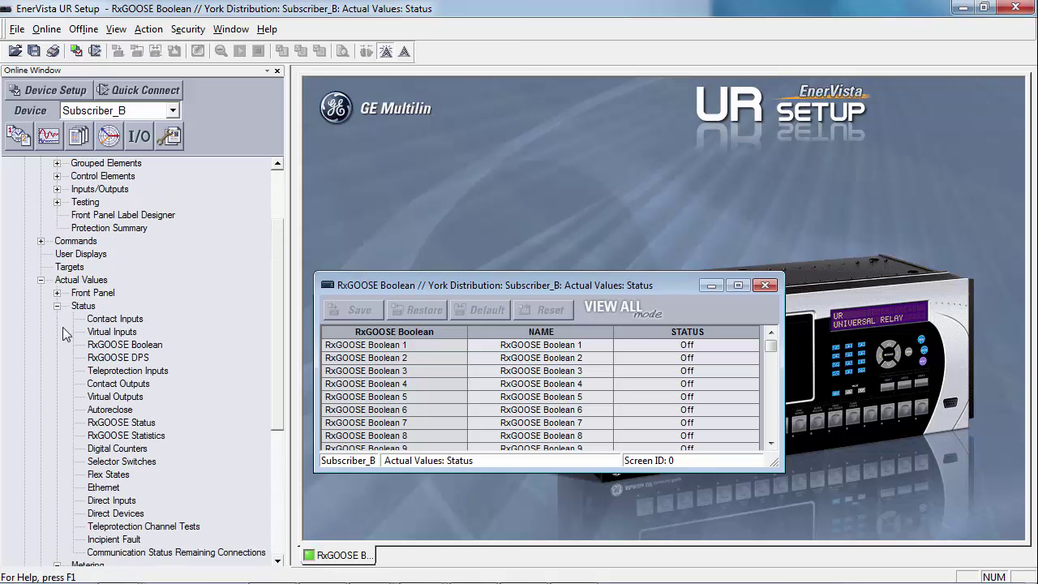
{"action": "left_click", "coordinate": [108, 318]}
{"action": "double_click", "coordinate": [108, 319]}
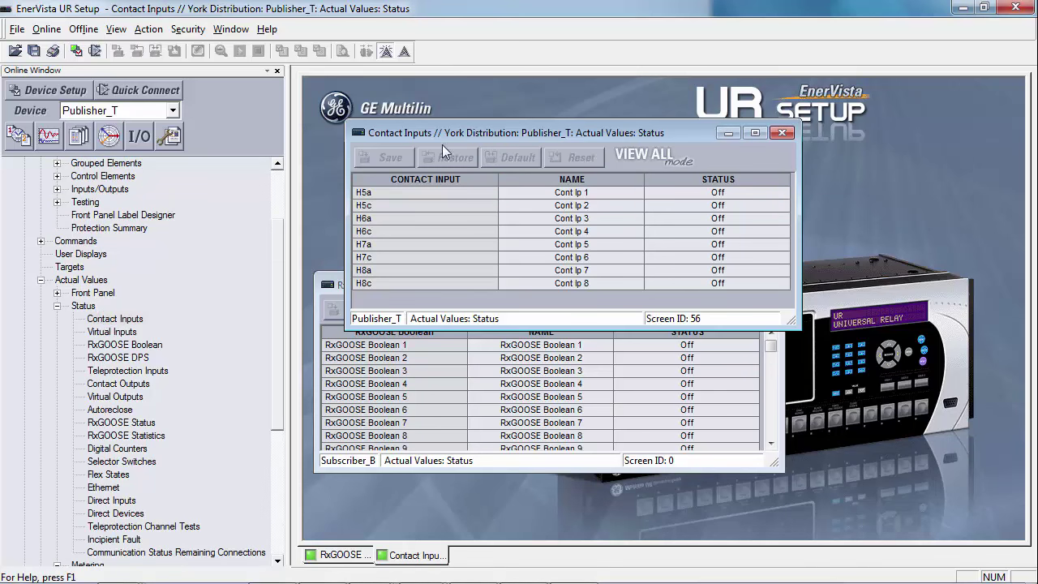
{"action": "left_click_drag", "start_coordinate": [544, 328], "coordinate": [526, 246]}
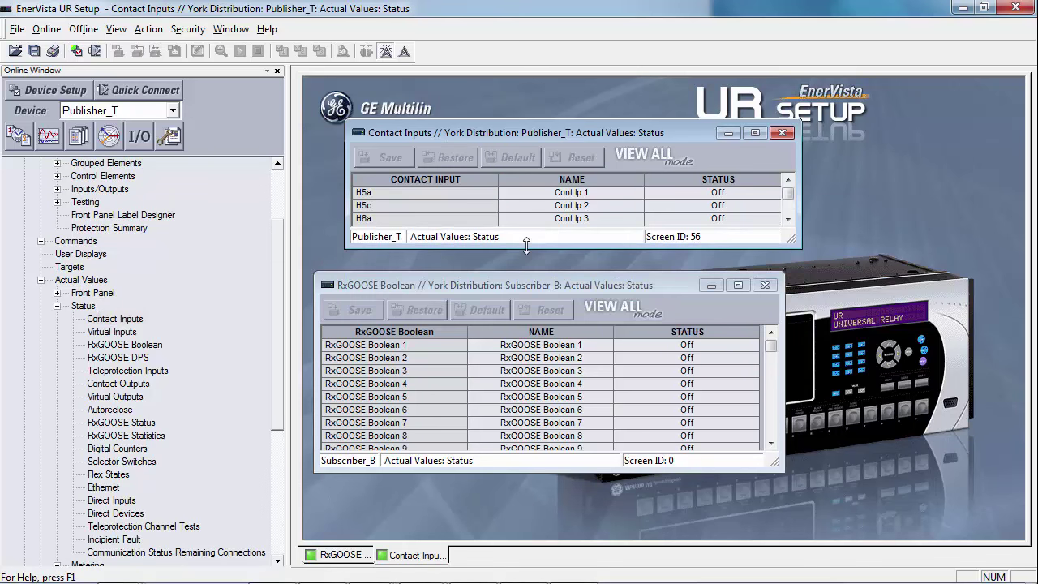
Show Publisher_T's Virtual Inputs actual status and arrange it below the RxGOOSE Boolean window so all three status tables are visible
{"action": "double_click", "coordinate": [113, 332]}
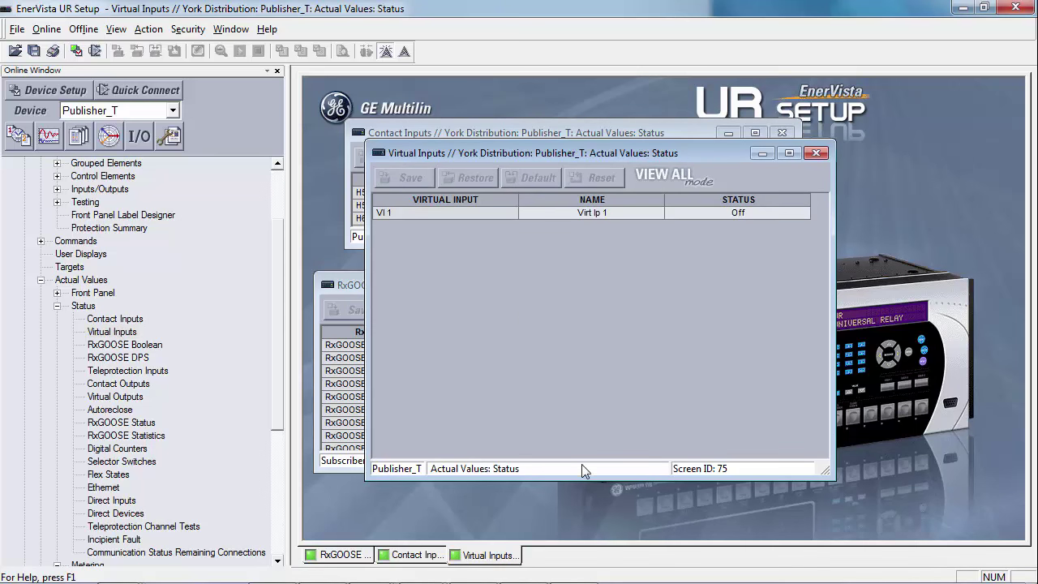
{"action": "left_click_drag", "start_coordinate": [580, 476], "coordinate": [581, 254]}
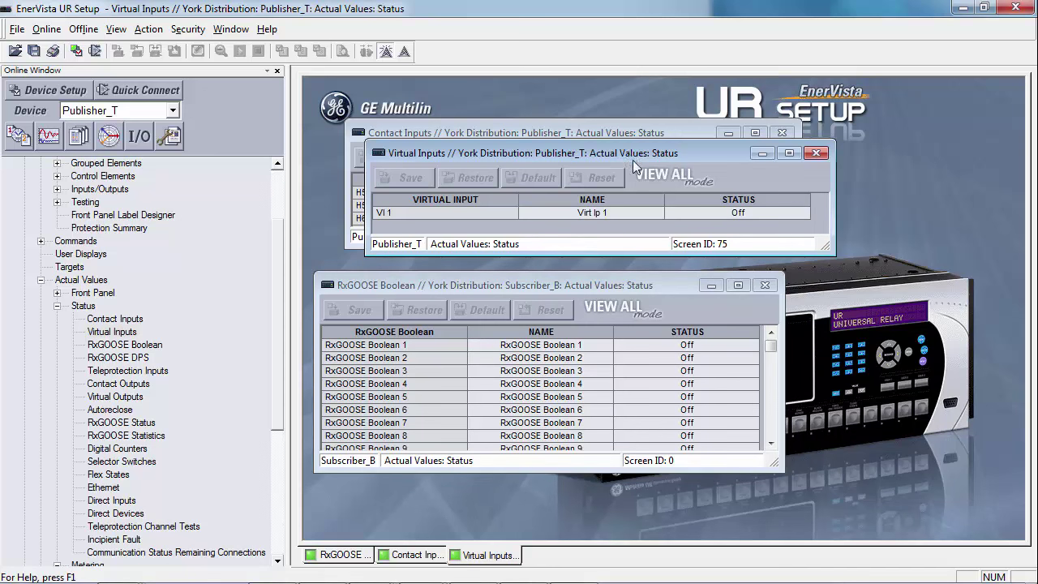
{"action": "left_click_drag", "start_coordinate": [633, 160], "coordinate": [618, 470]}
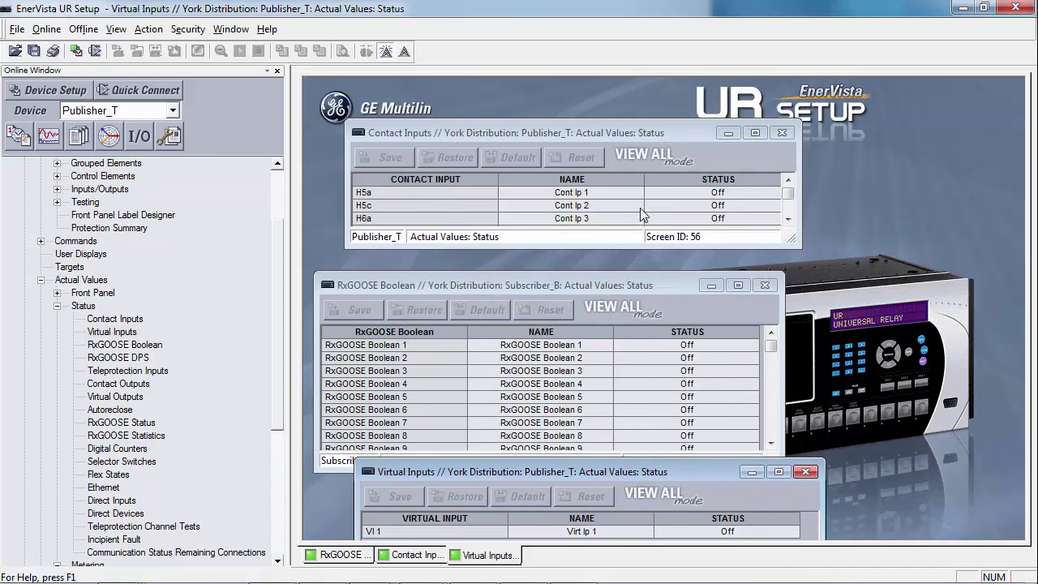
{"action": "left_click_drag", "start_coordinate": [616, 289], "coordinate": [637, 268]}
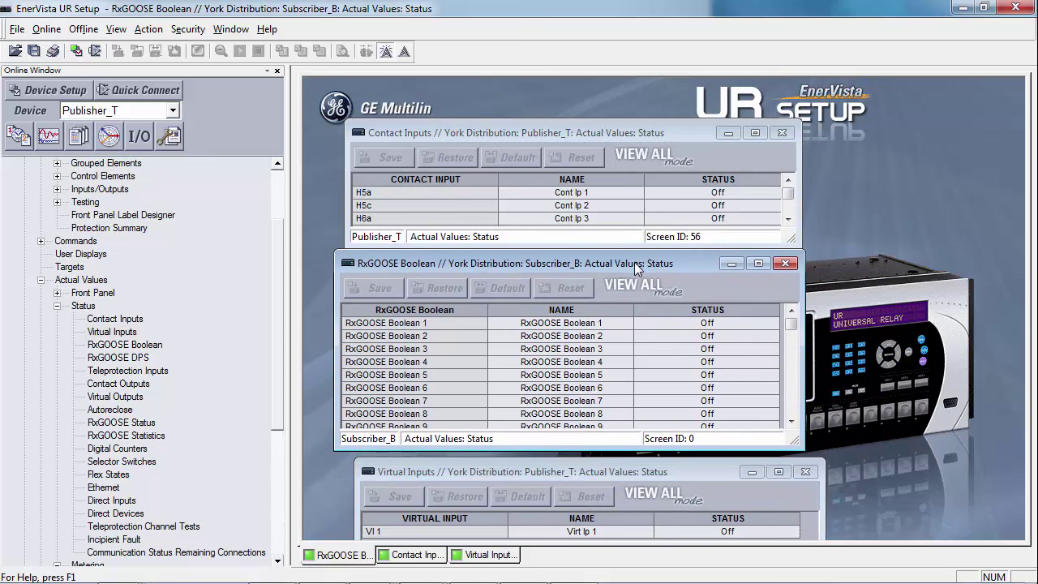
{"action": "left_click_drag", "start_coordinate": [596, 468], "coordinate": [587, 457]}
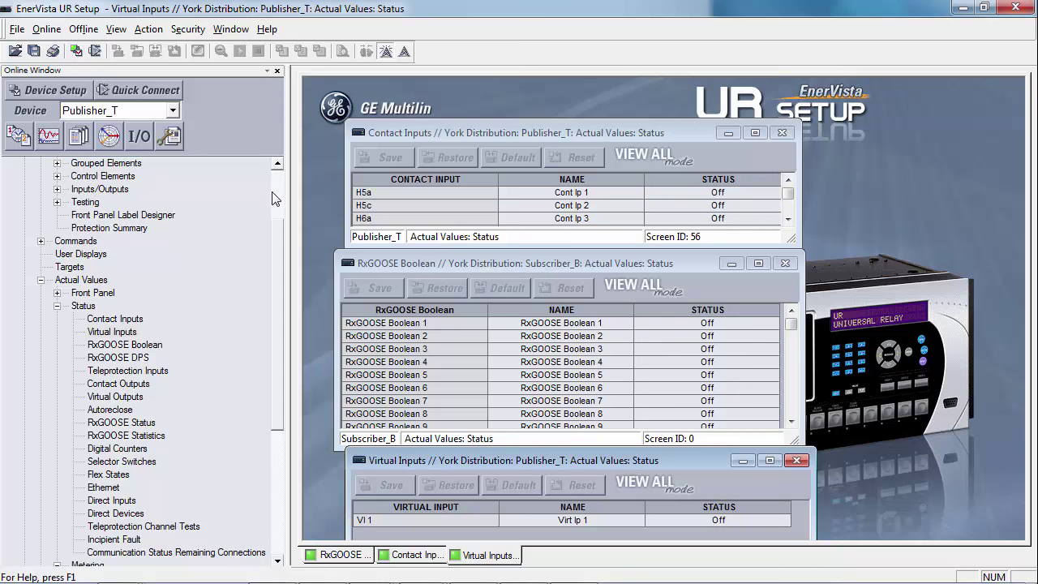
Command Publisher_T's virtual input Virt Ip 1 to On and save the change
{"action": "left_click", "coordinate": [40, 241]}
{"action": "double_click", "coordinate": [89, 254]}
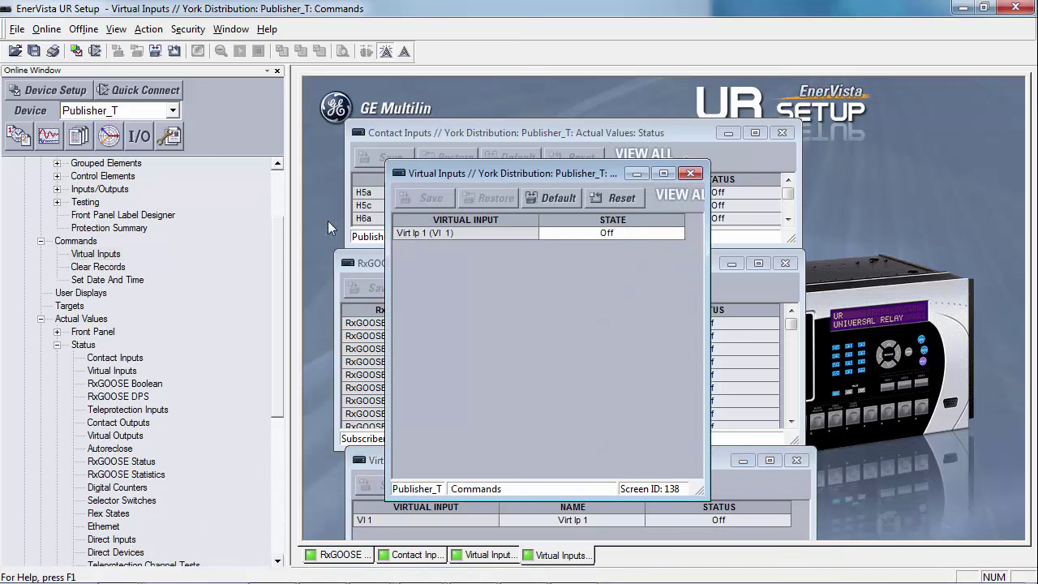
{"action": "mouse_move", "coordinate": [535, 172]}
{"action": "left_mouse_down"}
{"action": "mouse_move", "coordinate": [723, 176]}
{"action": "mouse_move", "coordinate": [920, 142]}
{"action": "left_mouse_up"}
{"action": "left_click", "coordinate": [964, 155]}
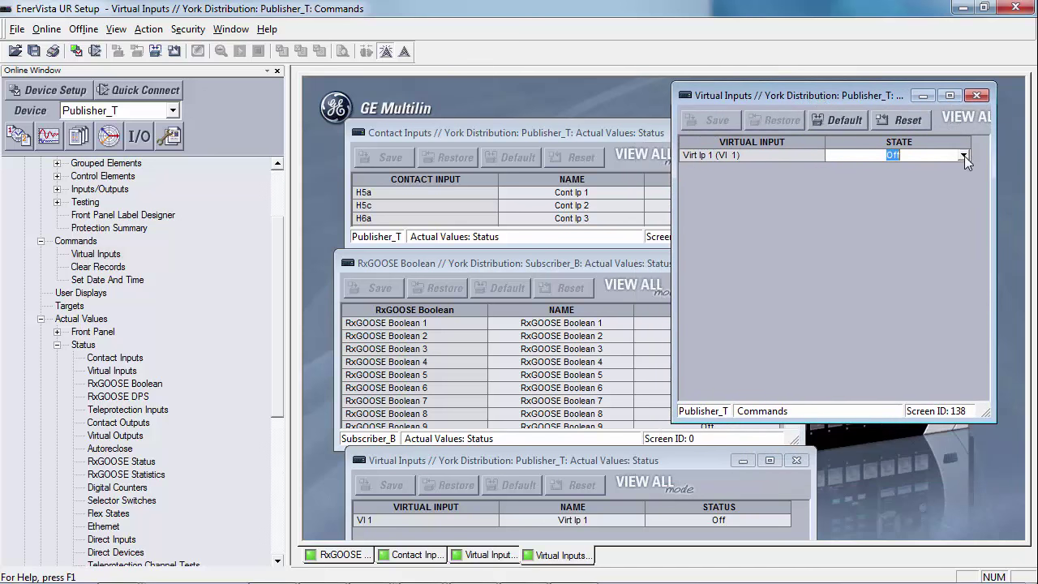
{"action": "left_click", "coordinate": [963, 156]}
{"action": "left_click", "coordinate": [911, 183]}
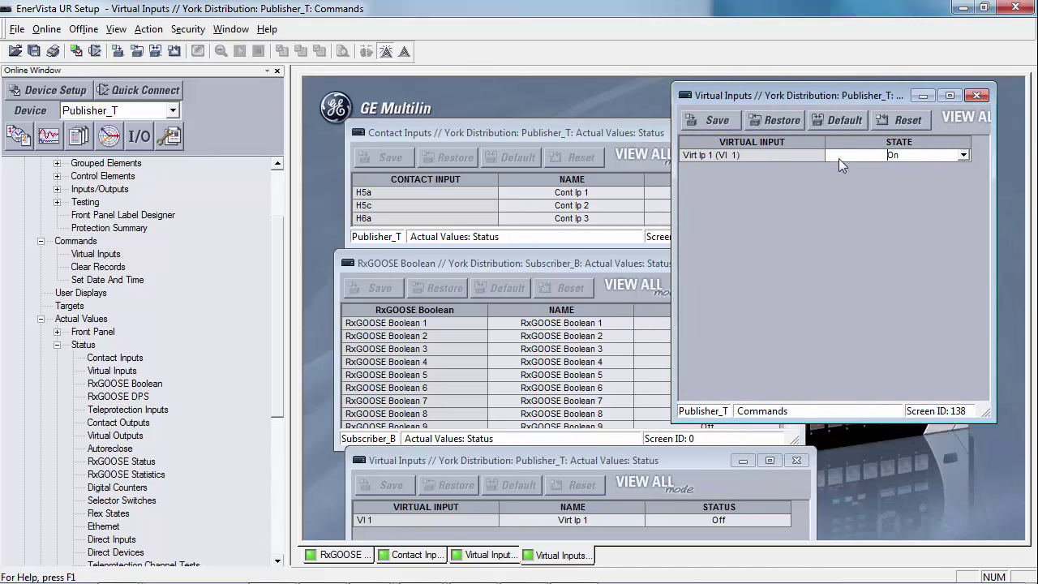
{"action": "left_click", "coordinate": [716, 121]}
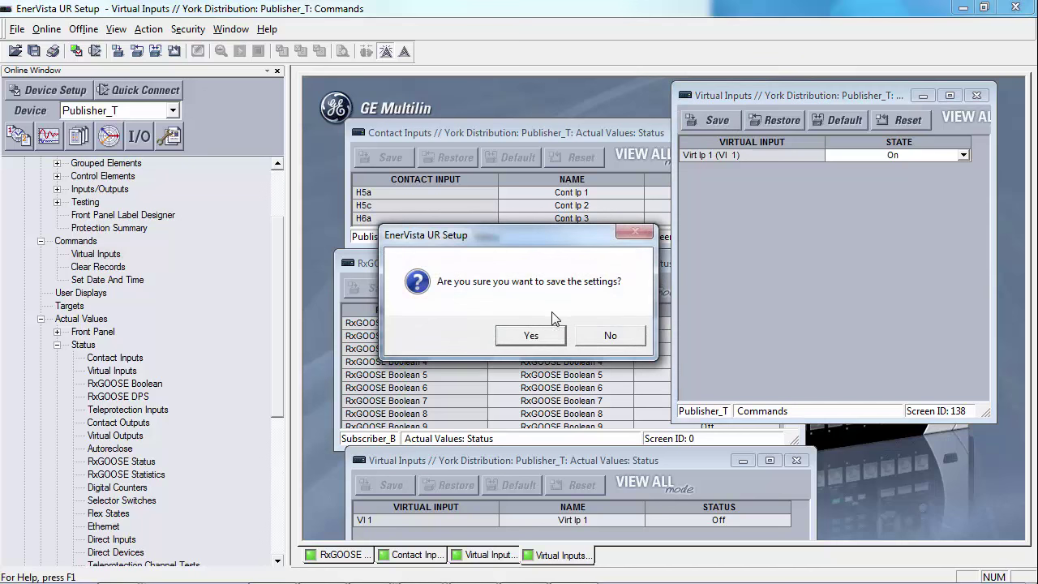
{"action": "left_click", "coordinate": [540, 334]}
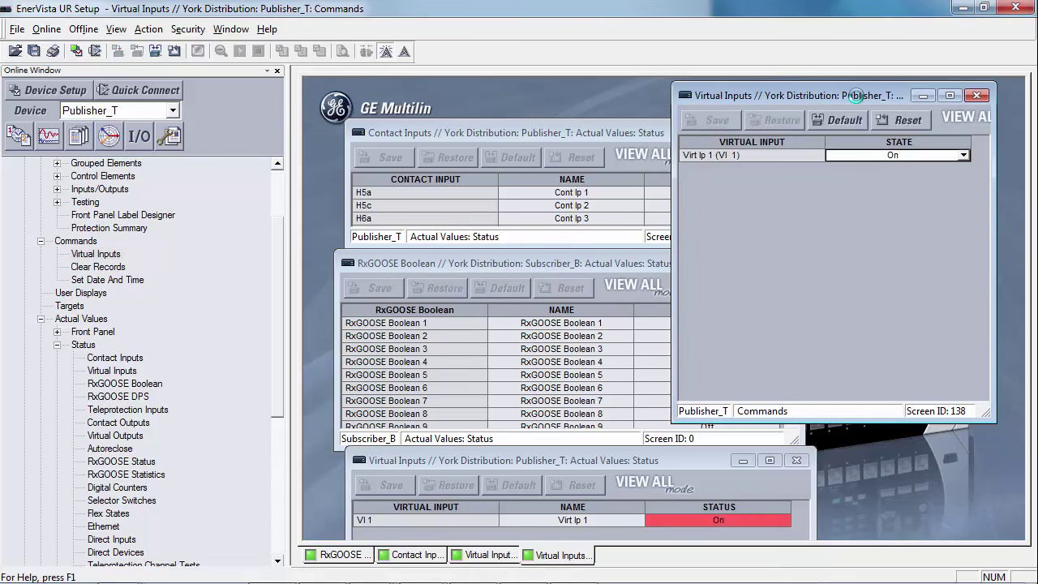
Close the Contact Inputs status and place the shortened Virtual Inputs command window above the RxGOOSE Boolean status
{"action": "left_click_drag", "start_coordinate": [867, 97], "coordinate": [958, 82]}
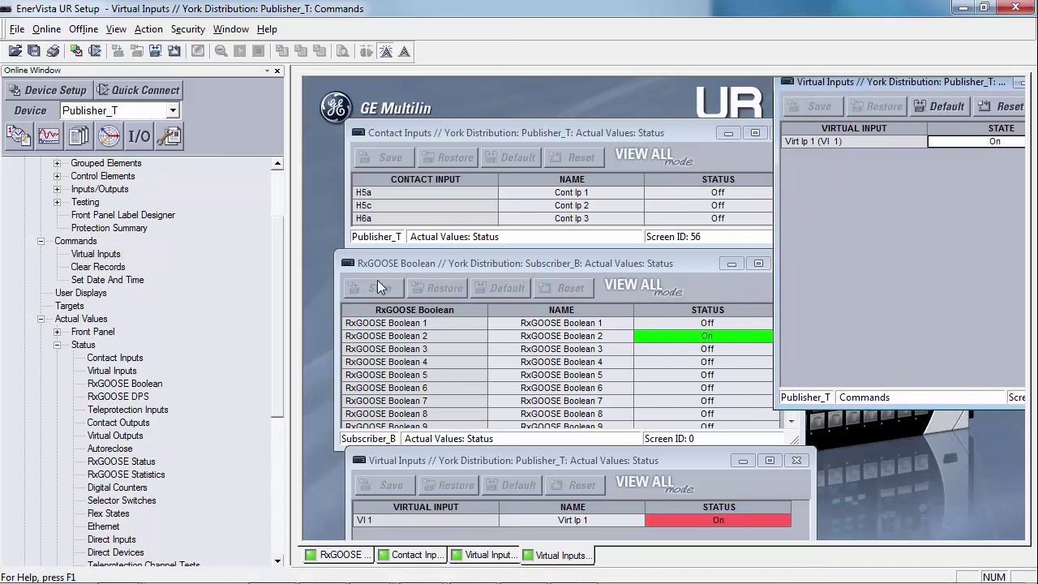
{"action": "left_click", "coordinate": [507, 131]}
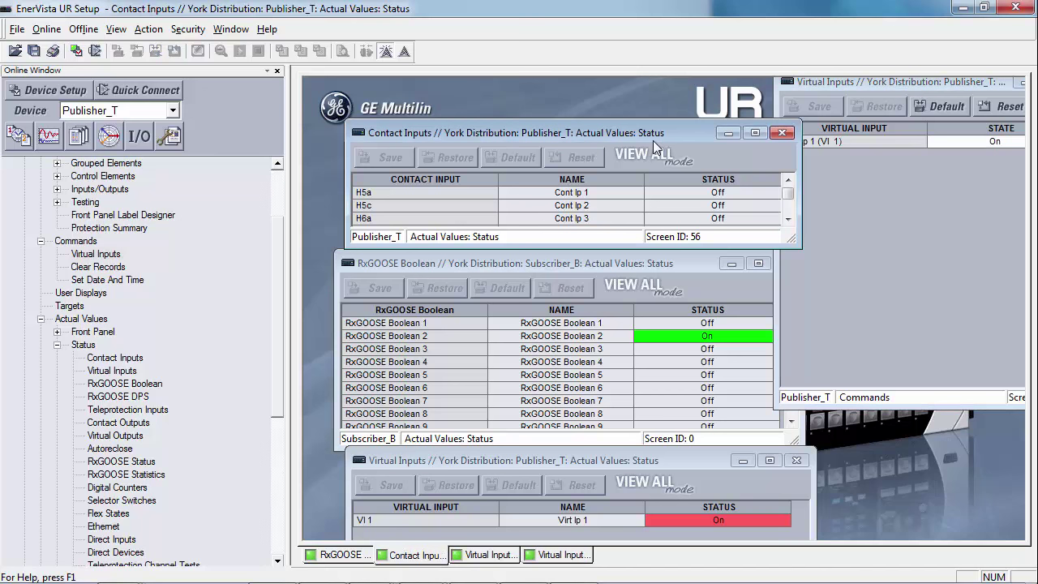
{"action": "left_click", "coordinate": [782, 133]}
{"action": "left_click_drag", "start_coordinate": [933, 406], "coordinate": [931, 199]}
{"action": "left_click_drag", "start_coordinate": [939, 83], "coordinate": [593, 102]}
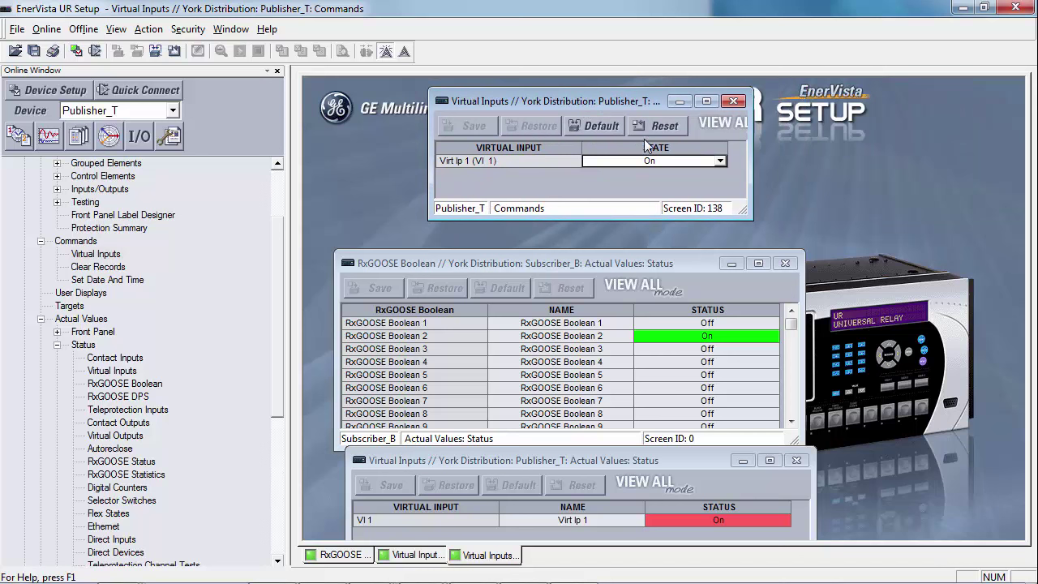
Command Publisher_T's virtual input Virt Ip 1 to Off, save the change, and close the command window
{"action": "left_click", "coordinate": [720, 162]}
{"action": "left_click", "coordinate": [673, 173]}
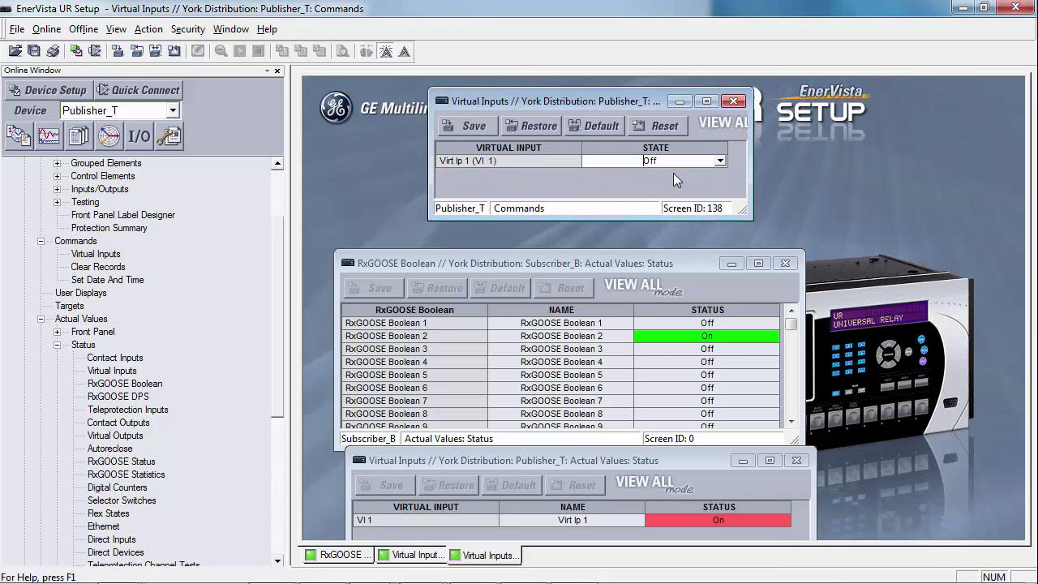
{"action": "left_click", "coordinate": [479, 126]}
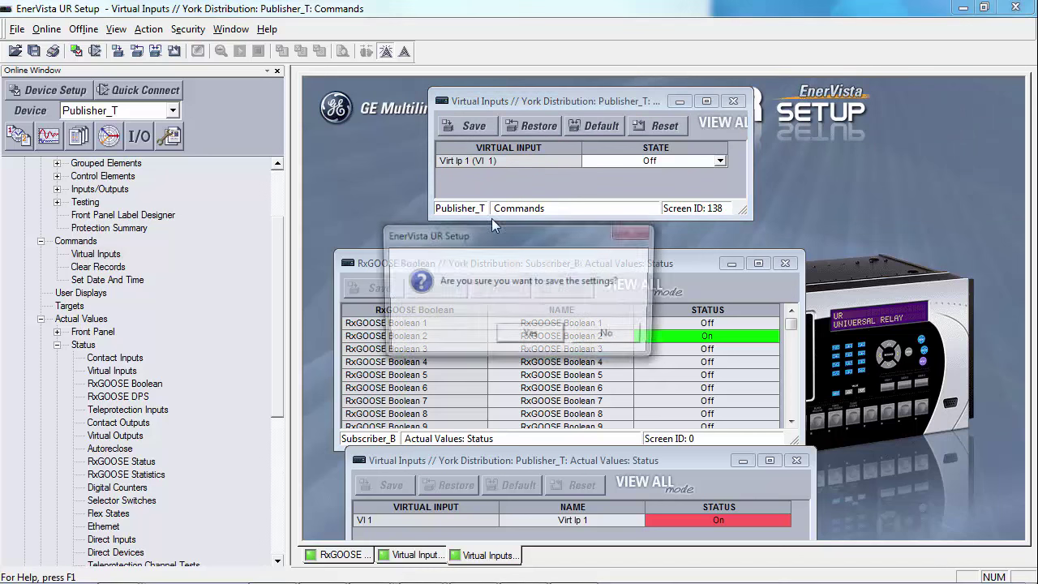
{"action": "left_click", "coordinate": [531, 337]}
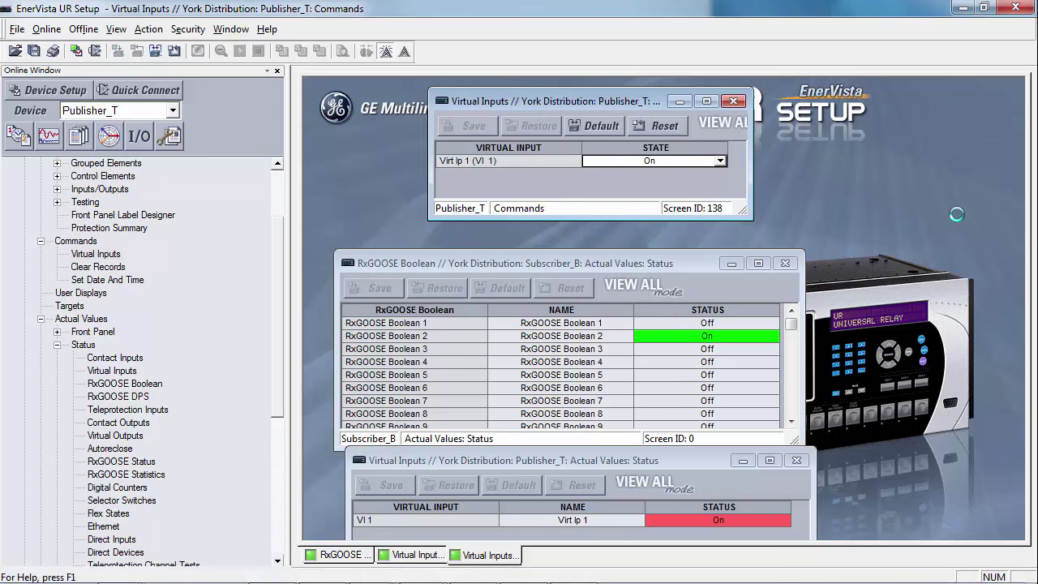
{"action": "left_click", "coordinate": [733, 102]}
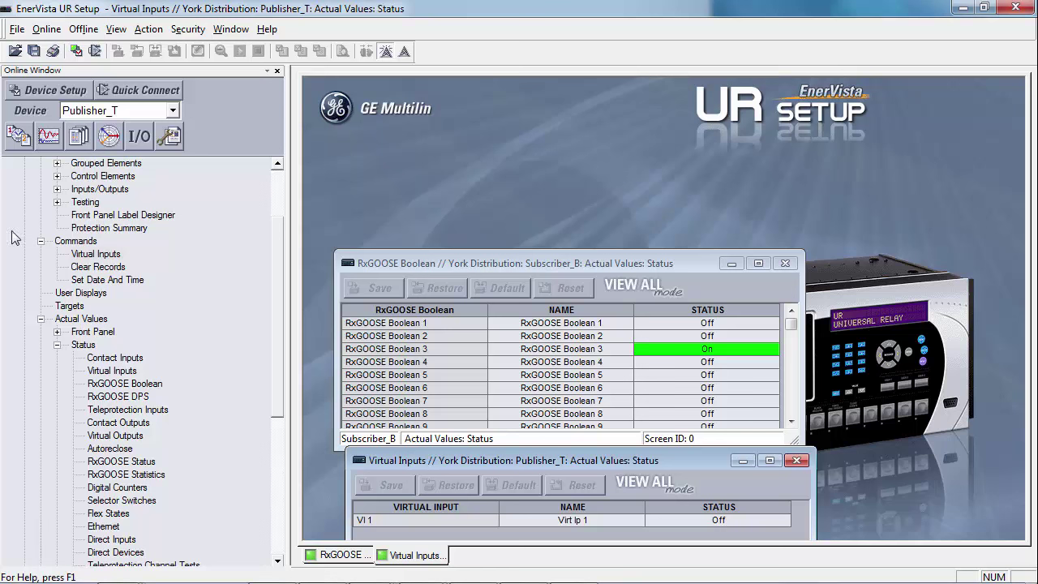
Show Publisher_T's Source Phase Current metering values in a shortened window moved above the RxGOOSE Boolean status
{"action": "left_click", "coordinate": [58, 344]}
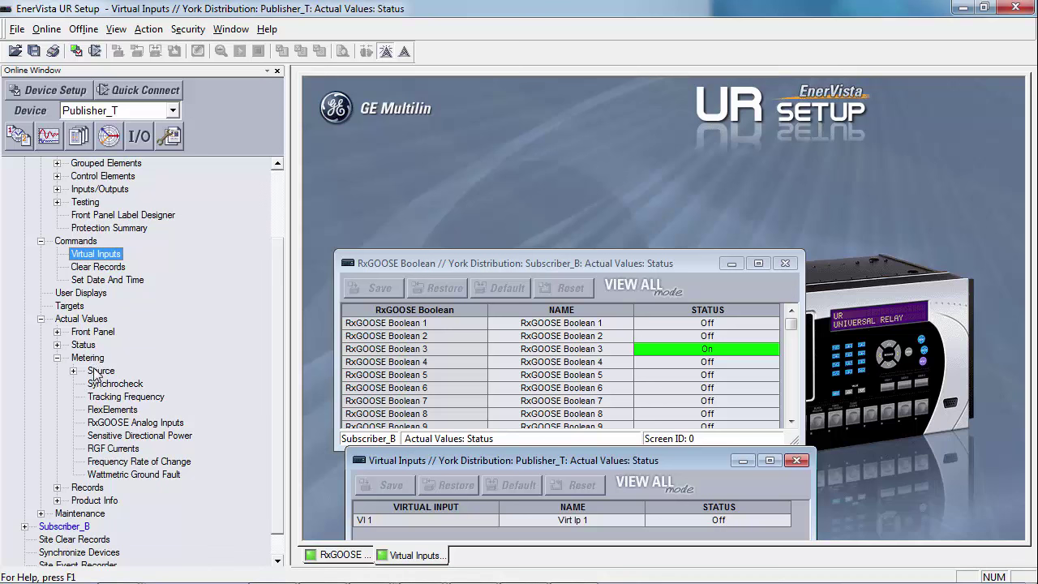
{"action": "left_click", "coordinate": [72, 370]}
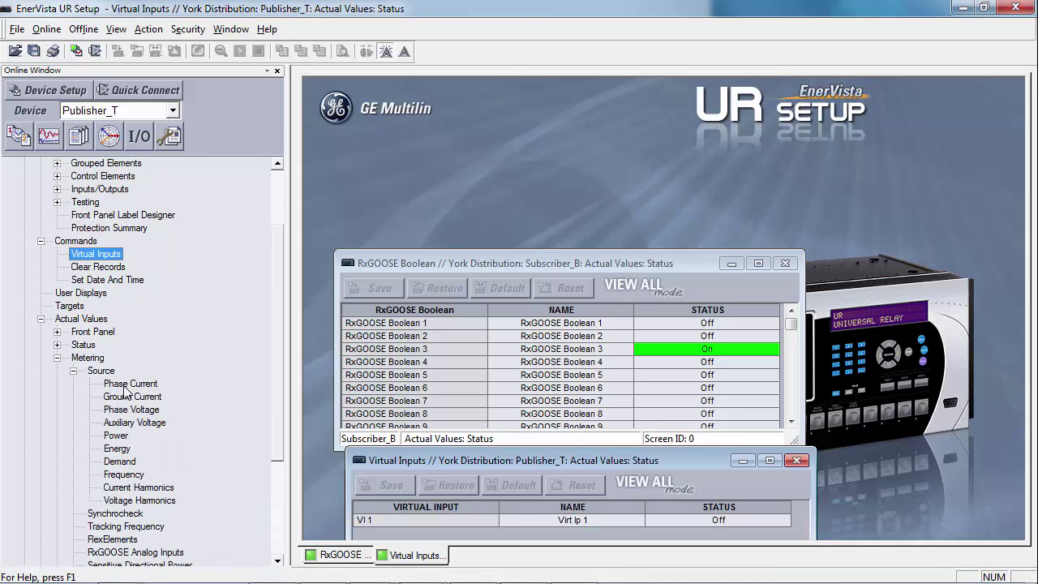
{"action": "double_click", "coordinate": [128, 383]}
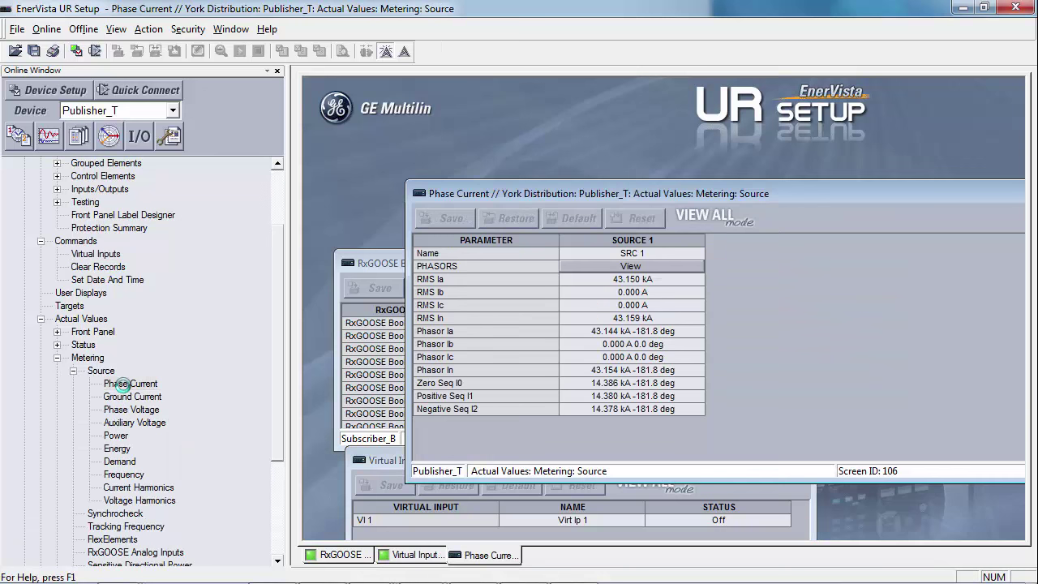
{"action": "mouse_move", "coordinate": [971, 572]}
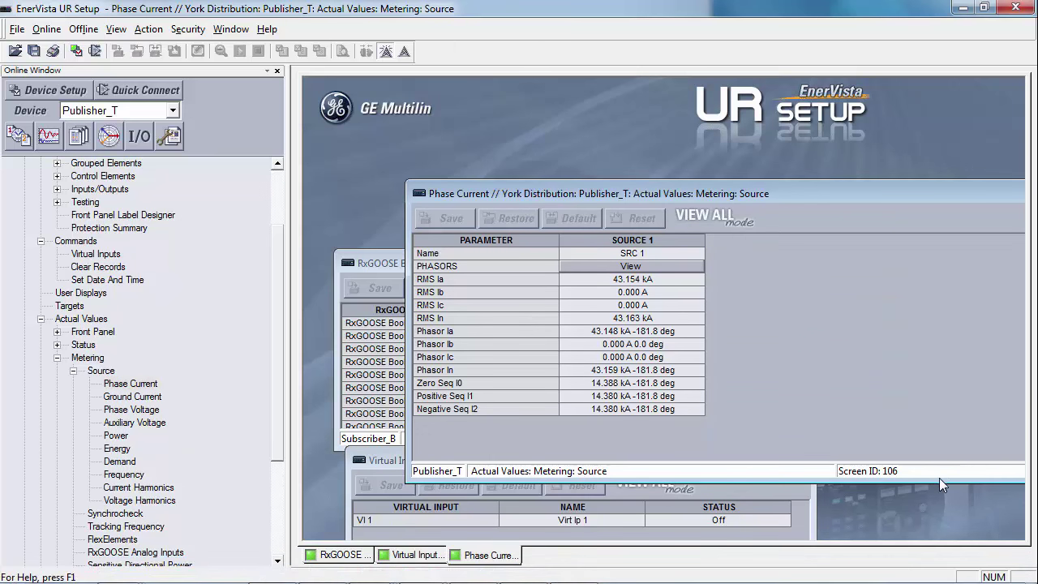
{"action": "left_click_drag", "start_coordinate": [939, 477], "coordinate": [940, 311]}
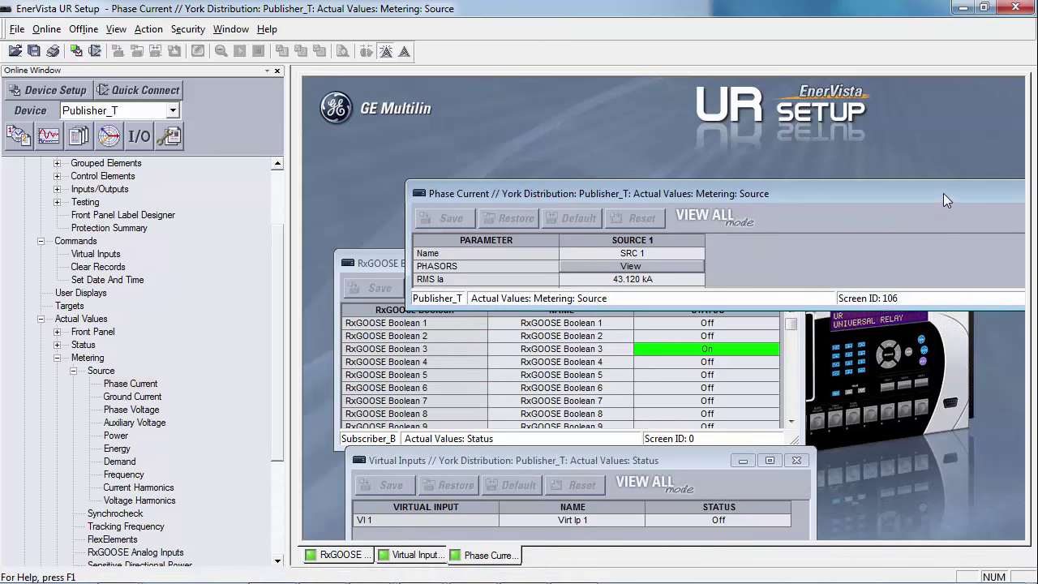
{"action": "left_click_drag", "start_coordinate": [943, 193], "coordinate": [875, 116]}
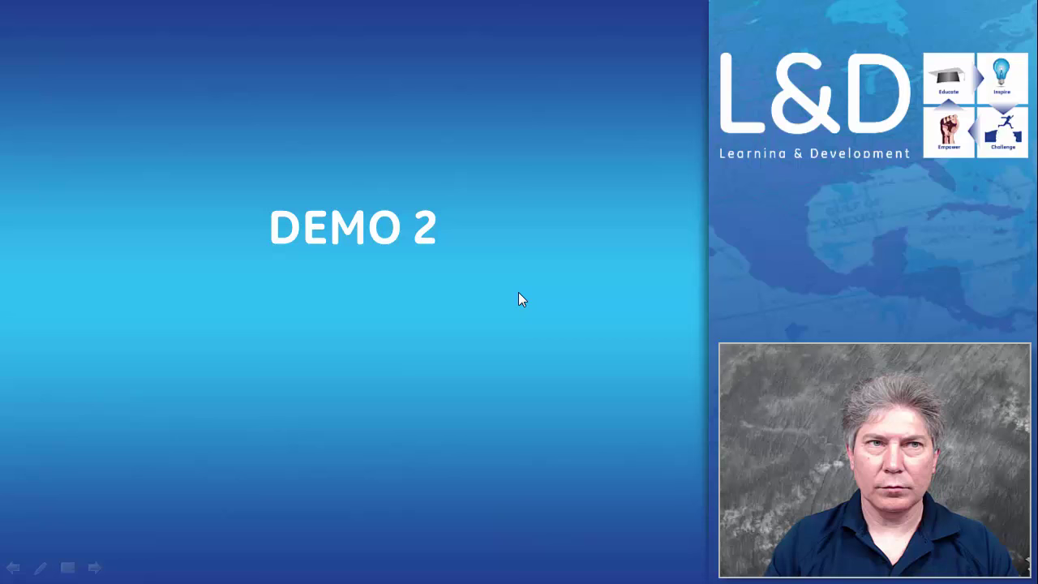
{"action": "left_click", "coordinate": [519, 294]}
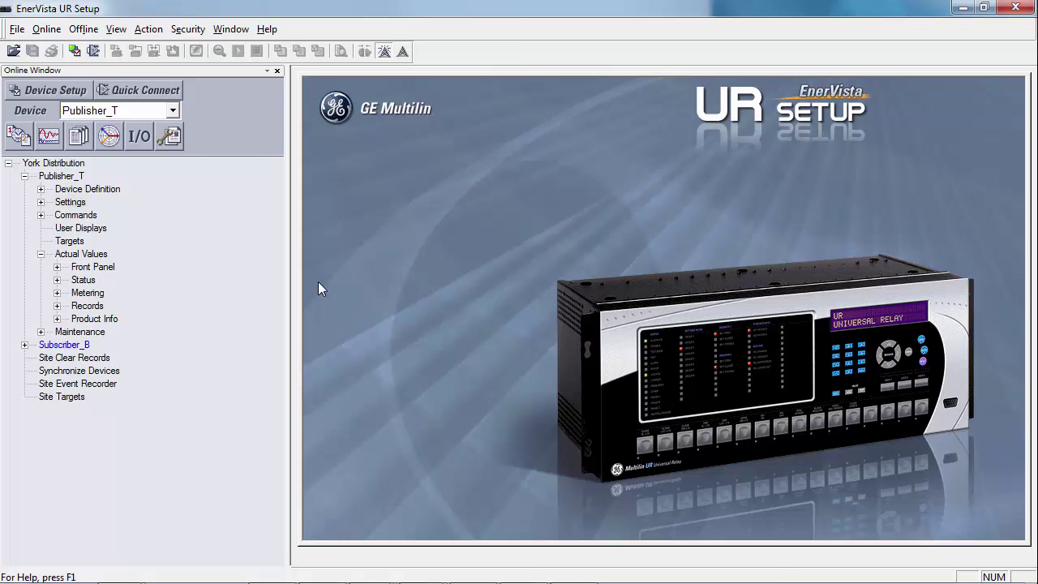
Open Publisher_T's IEC 61850 communications settings in a maximized window with the list of DataSets expanded
{"action": "left_click", "coordinate": [41, 202]}
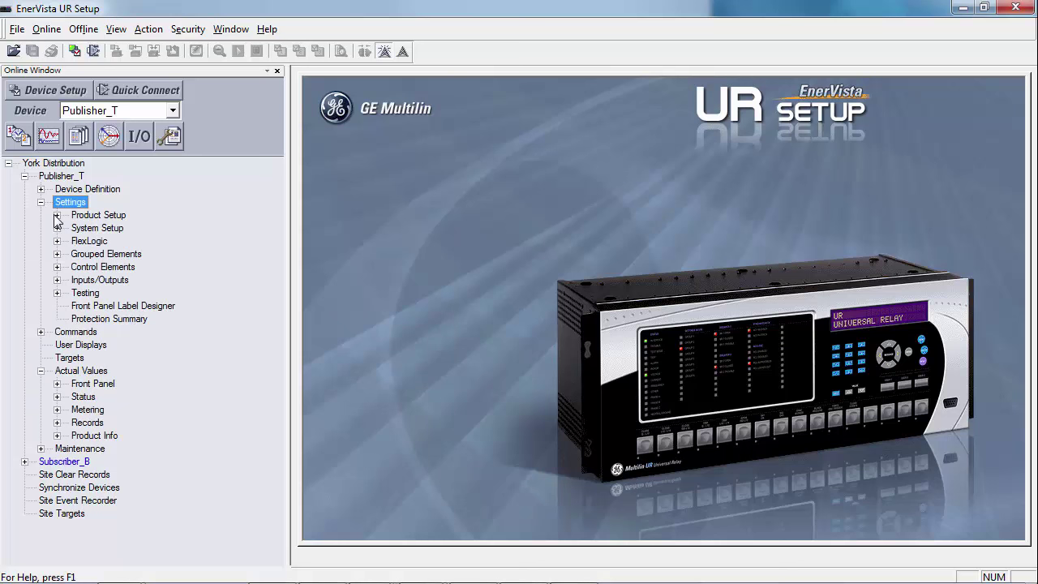
{"action": "left_click", "coordinate": [57, 215]}
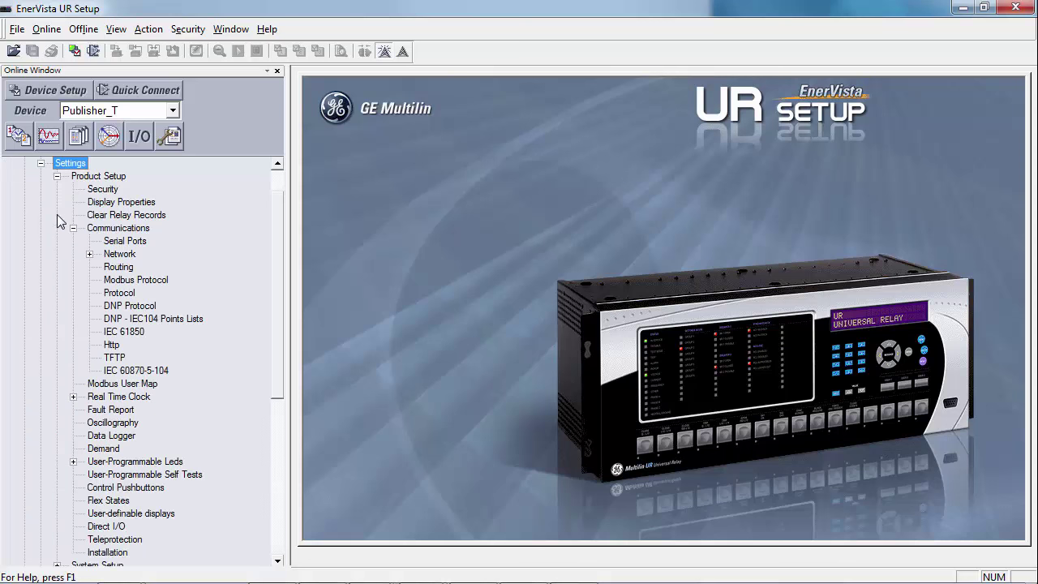
{"action": "double_click", "coordinate": [126, 334]}
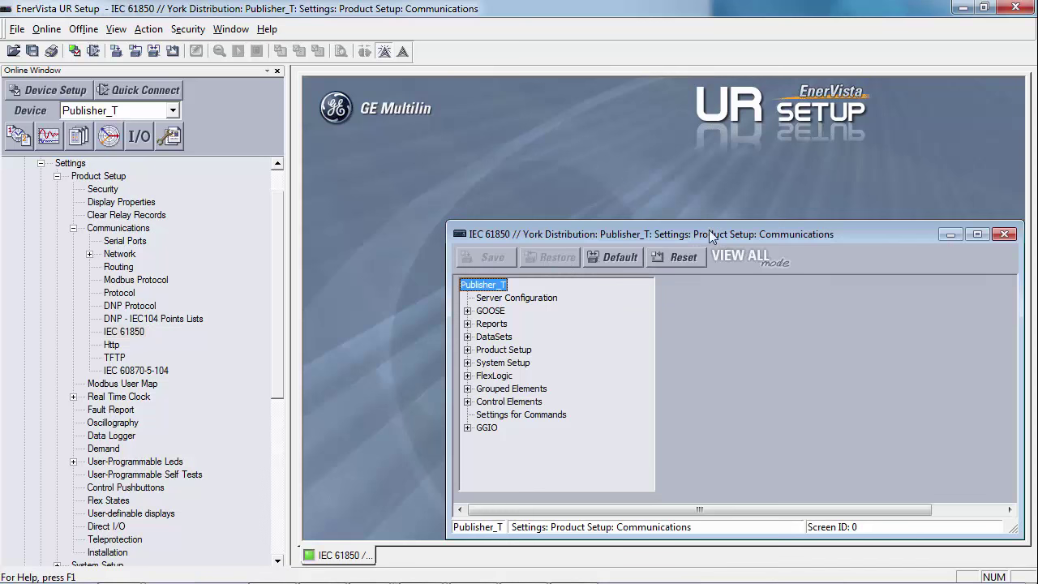
{"action": "left_click_drag", "start_coordinate": [709, 235], "coordinate": [570, 180]}
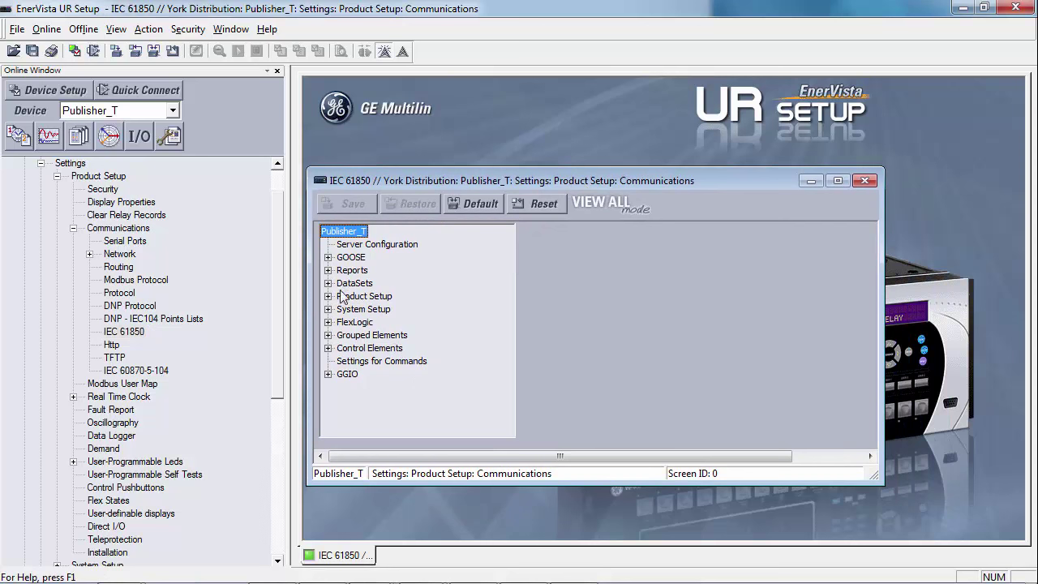
{"action": "left_click", "coordinate": [328, 283]}
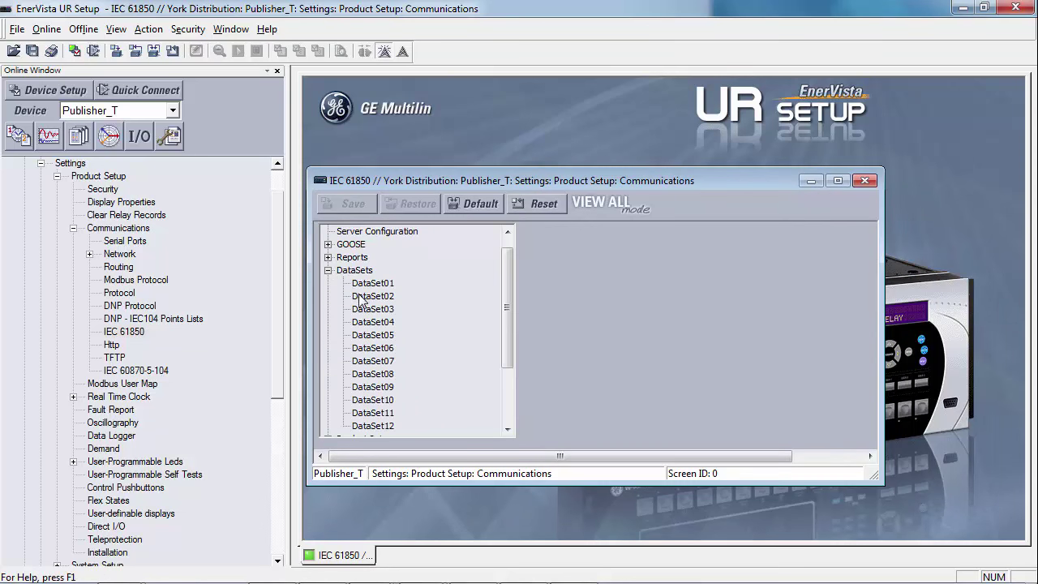
{"action": "left_click", "coordinate": [840, 181]}
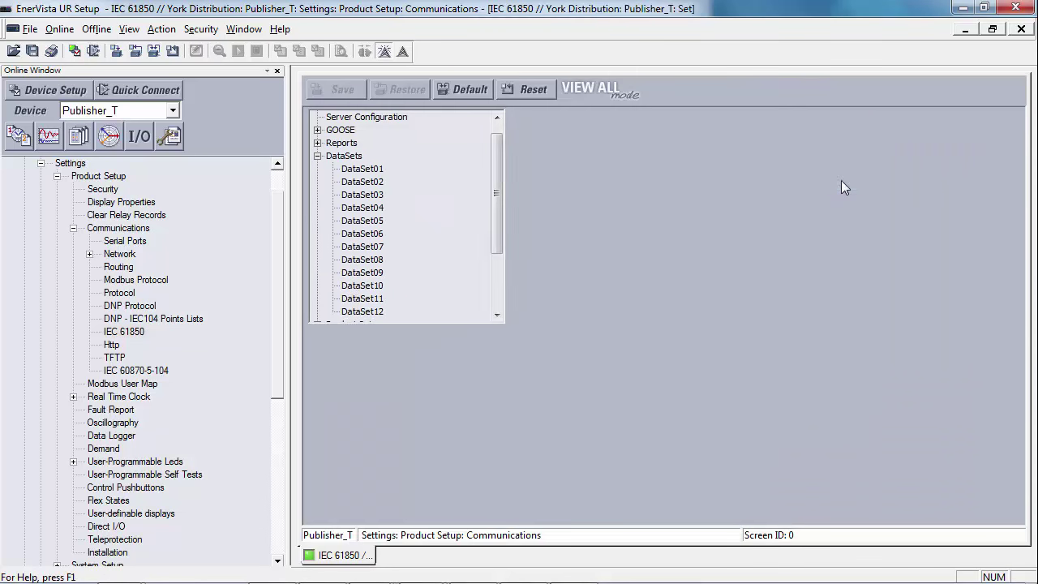
Rename Publisher_T's DataSet02 as Feeder_Pub_DS2
{"action": "left_click", "coordinate": [352, 186]}
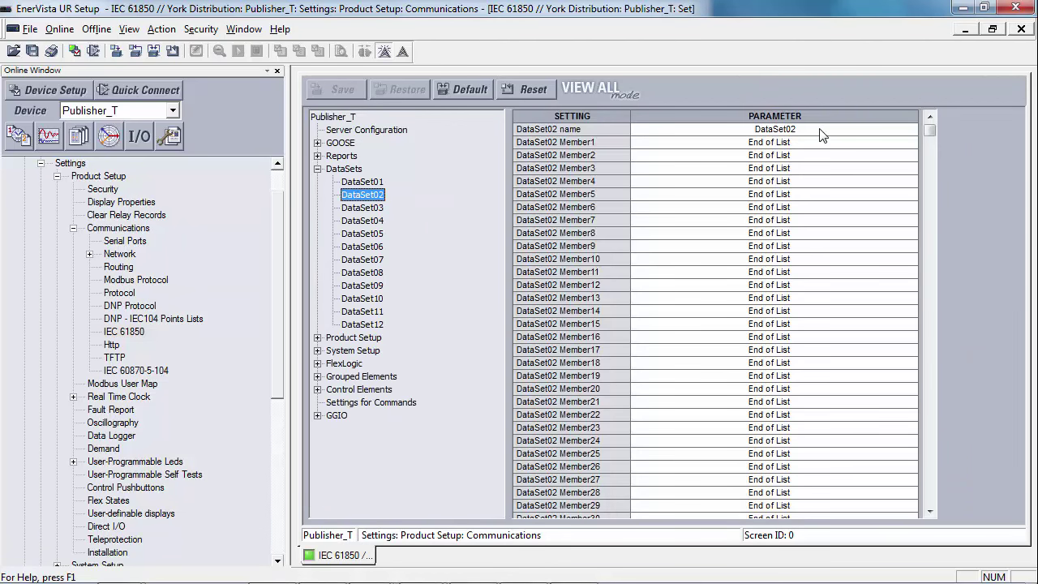
{"action": "left_click", "coordinate": [820, 129]}
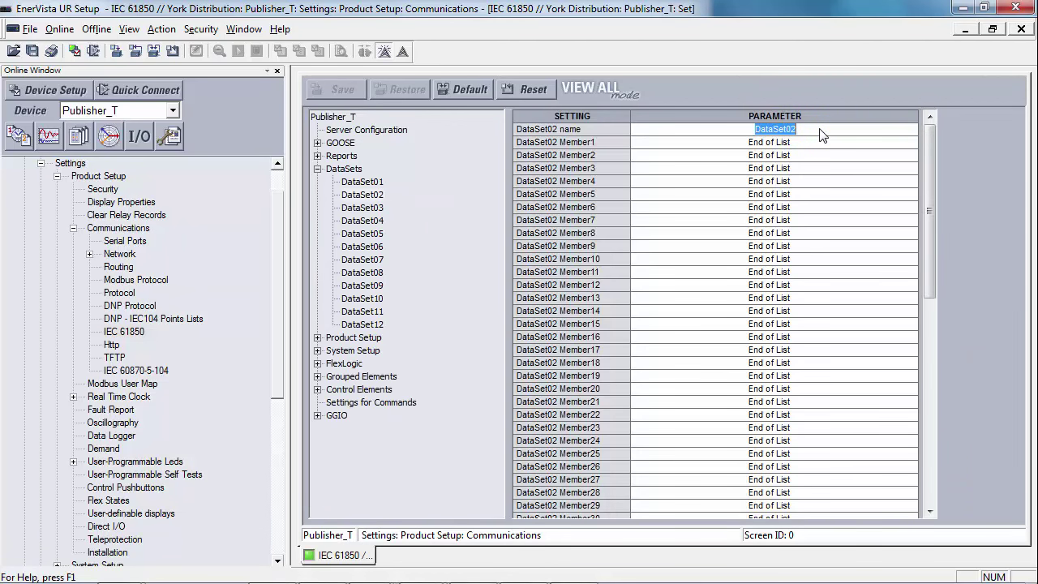
{"action": "type", "text": "Feeder_Pub"}
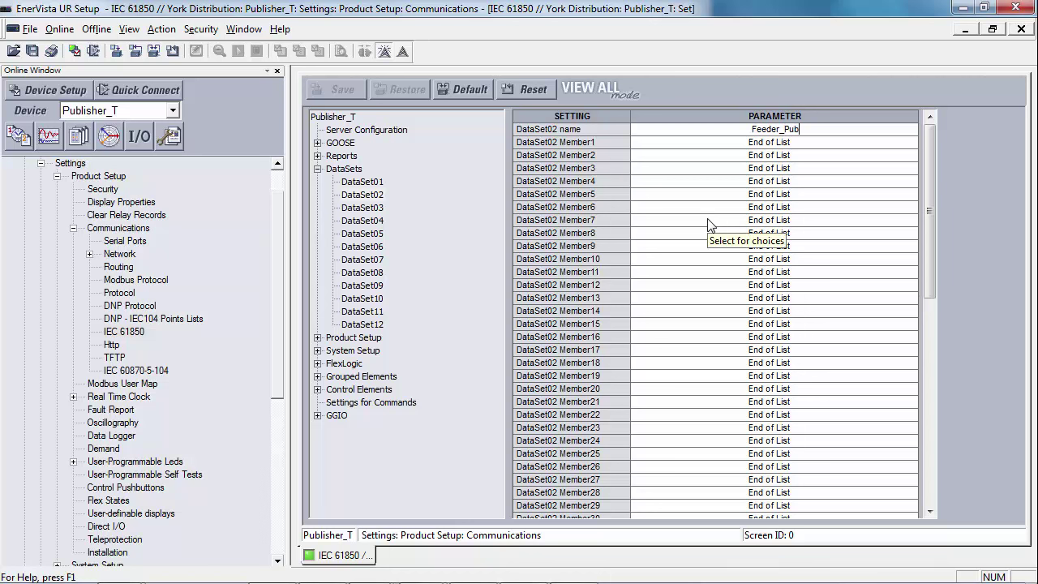
{"action": "type", "text": "_DS2"}
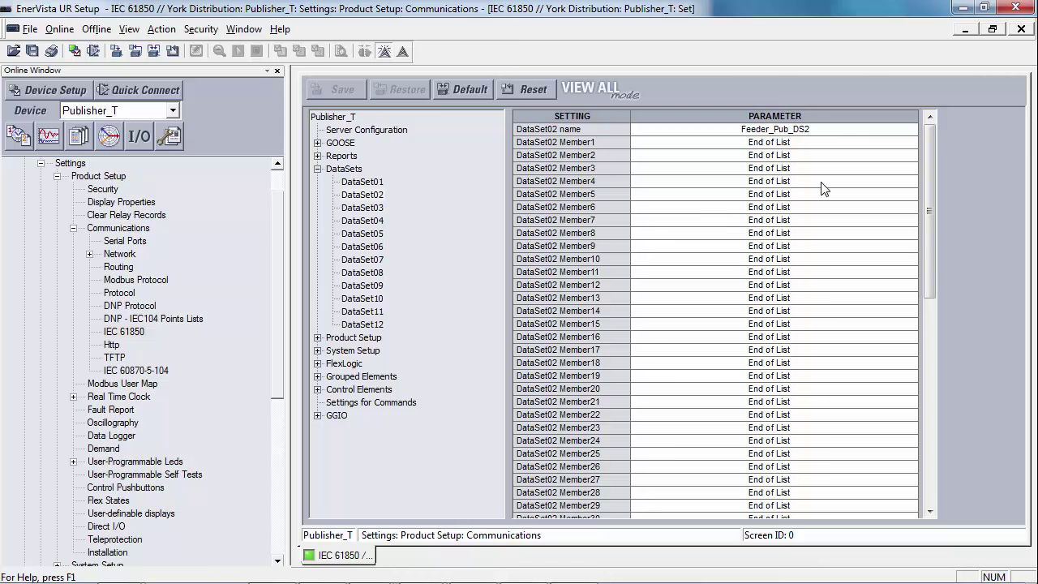
Set DataSet02 Member1 to the phase A voltage magnitude, Meter.ACsrcMMXU1.MX.PhV.phsA.cVal.mag.f
{"action": "left_click", "coordinate": [863, 142]}
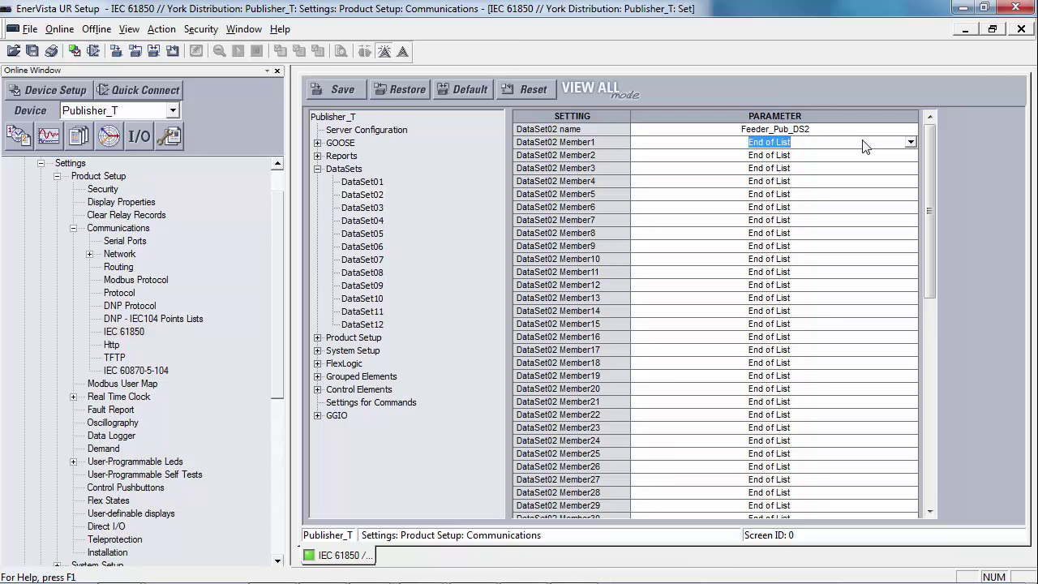
{"action": "type", "text": "M"}
{"action": "key", "text": "BackSpace"}
{"action": "type", "text": "eter."}
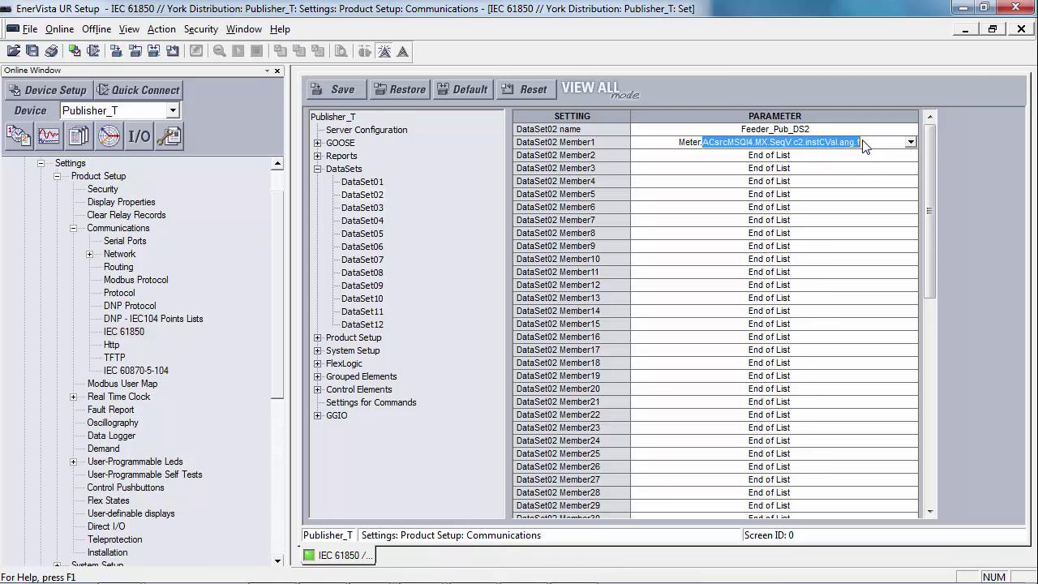
{"action": "type", "text": "ACsrcMMXU"}
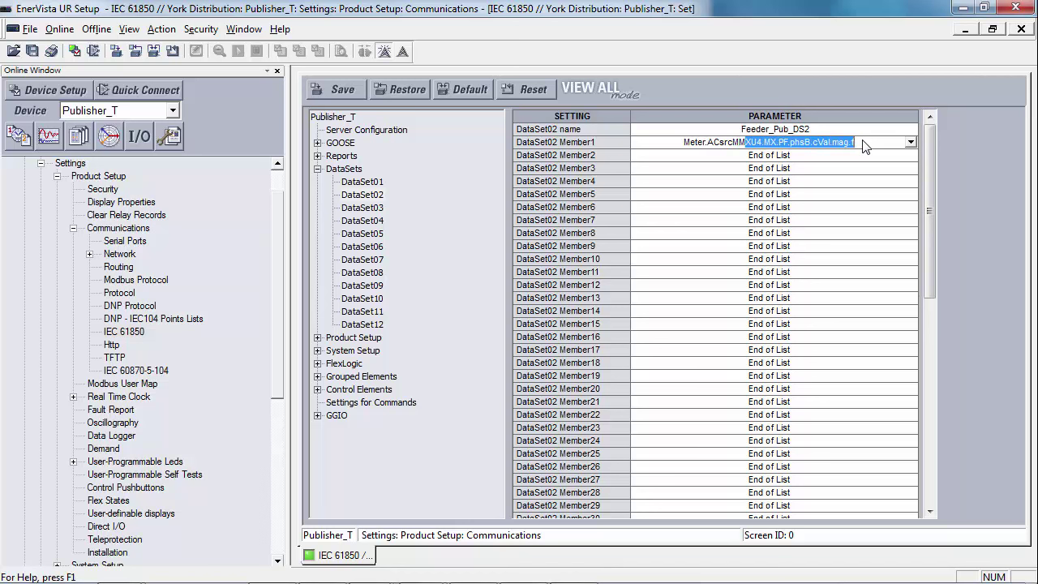
{"action": "type", "text": "1.M"}
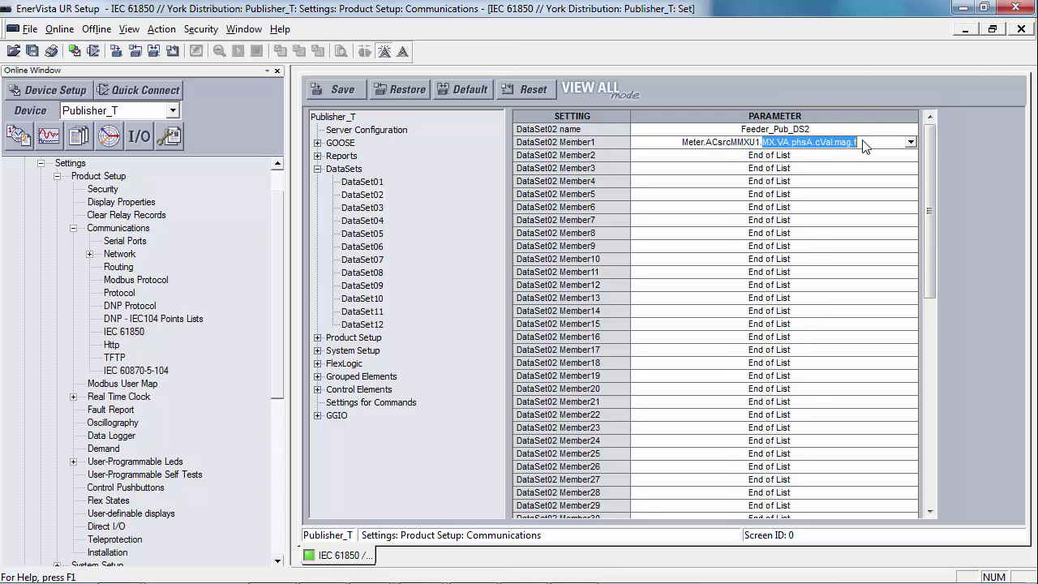
{"action": "type", "text": "X.PhV"}
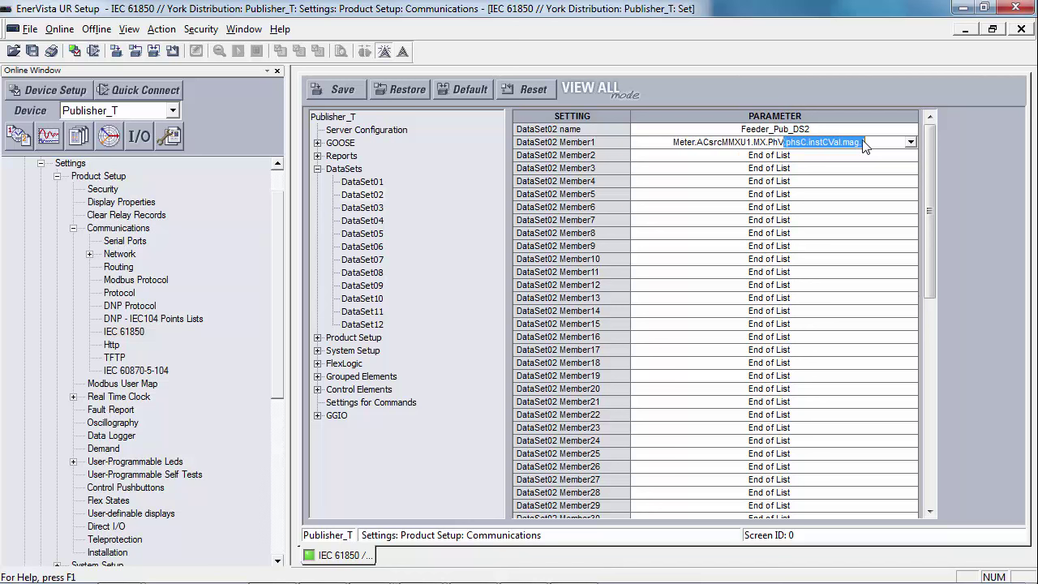
{"action": "type", "text": ".phsA"}
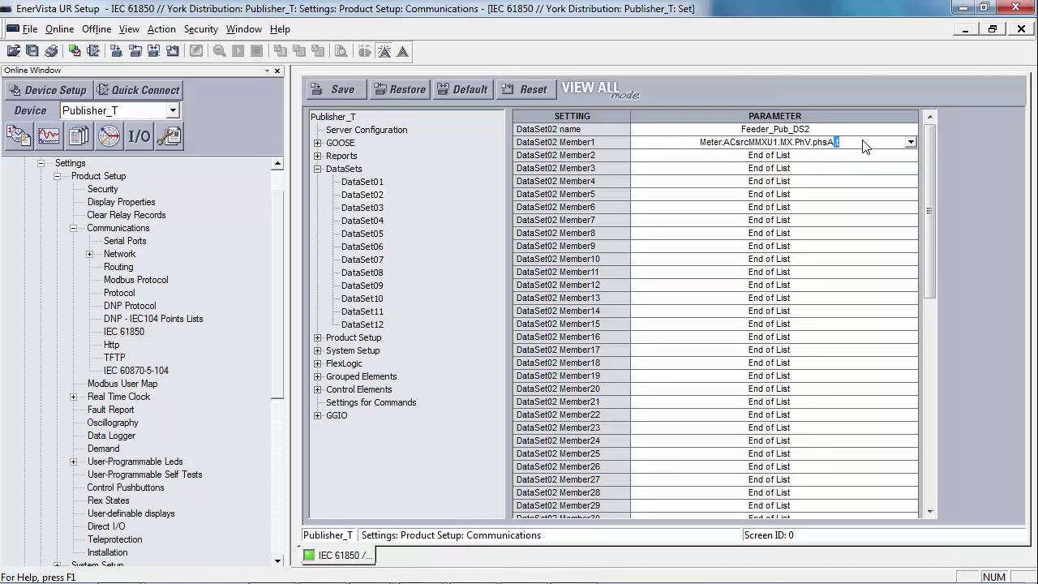
{"action": "type", "text": ".cVal.ma"}
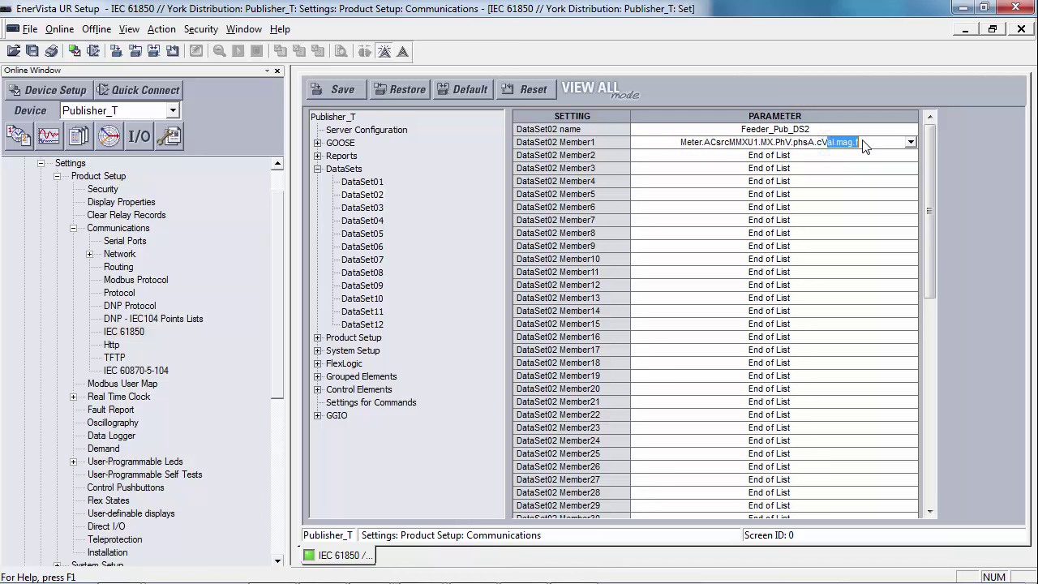
{"action": "type", "text": "g.f"}
{"action": "key", "text": "Return"}
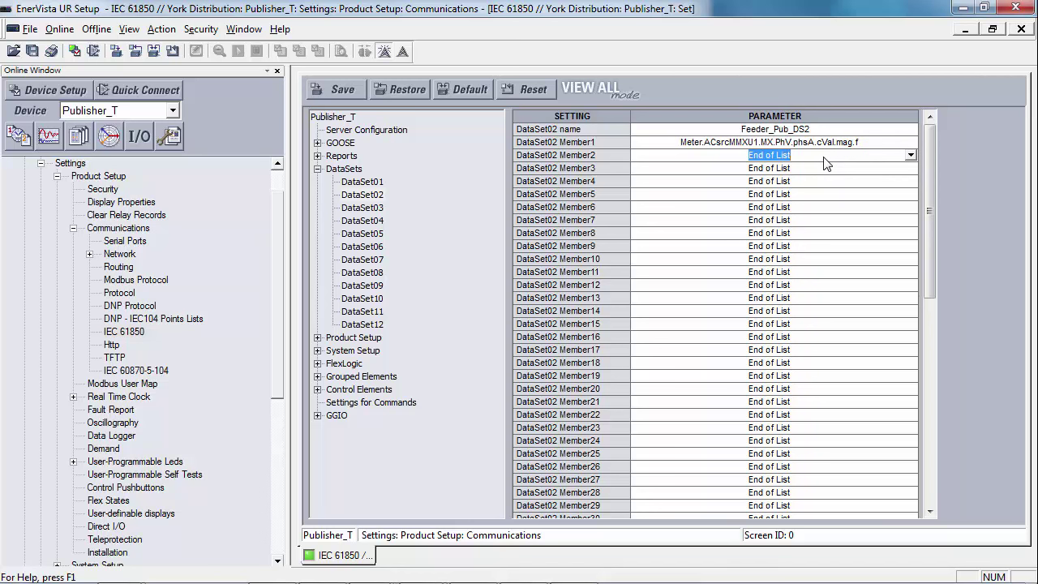
Set DataSet02 Member2 to the phase A current magnitude, Meter.ACsrcMMXU1.MX.A.phsA.cVal.mag.f
{"action": "type", "text": "Meter.ACs"}
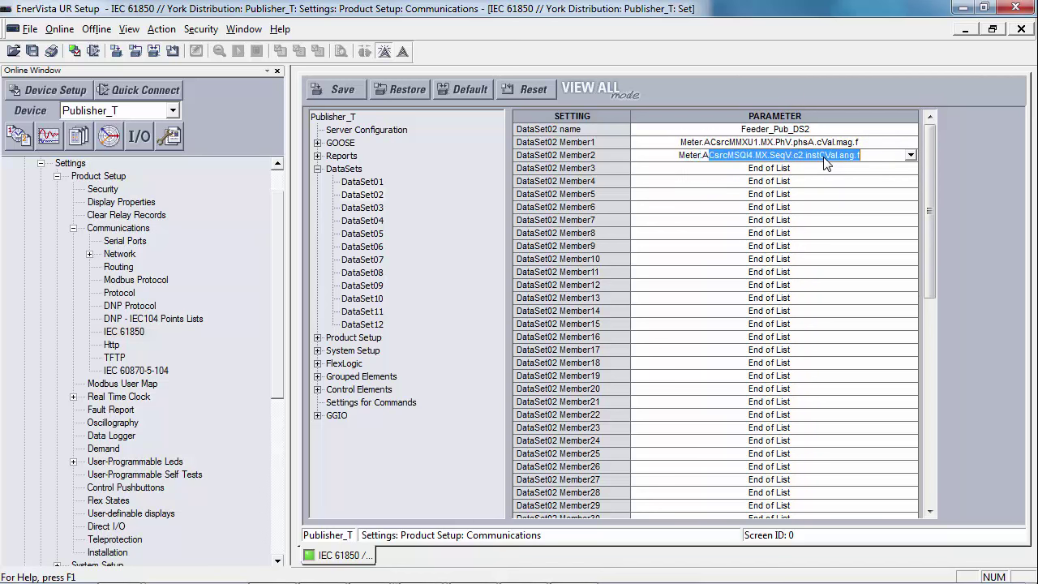
{"action": "type", "text": "rcMMX"}
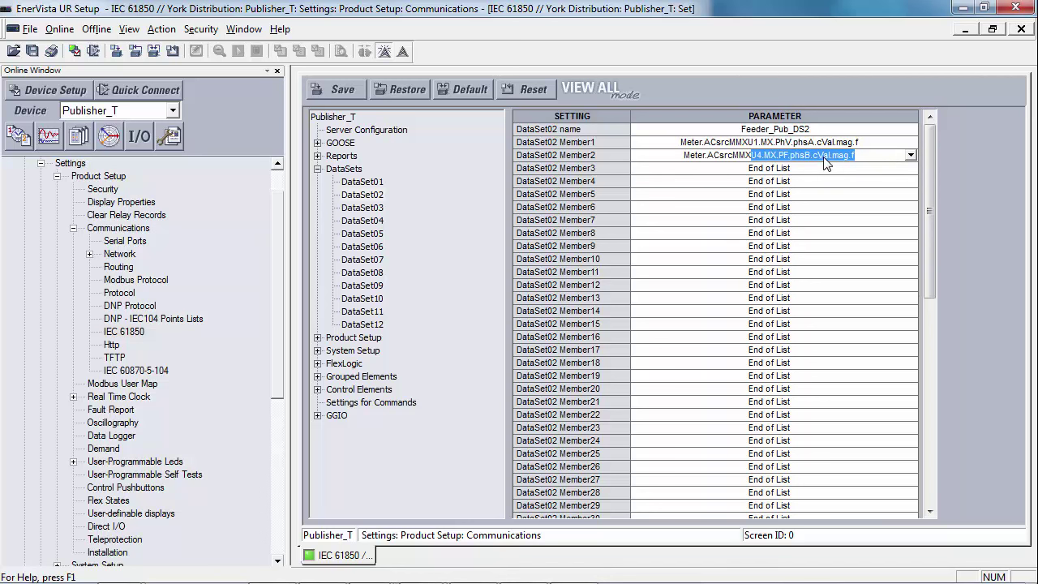
{"action": "type", "text": "U1.MX."}
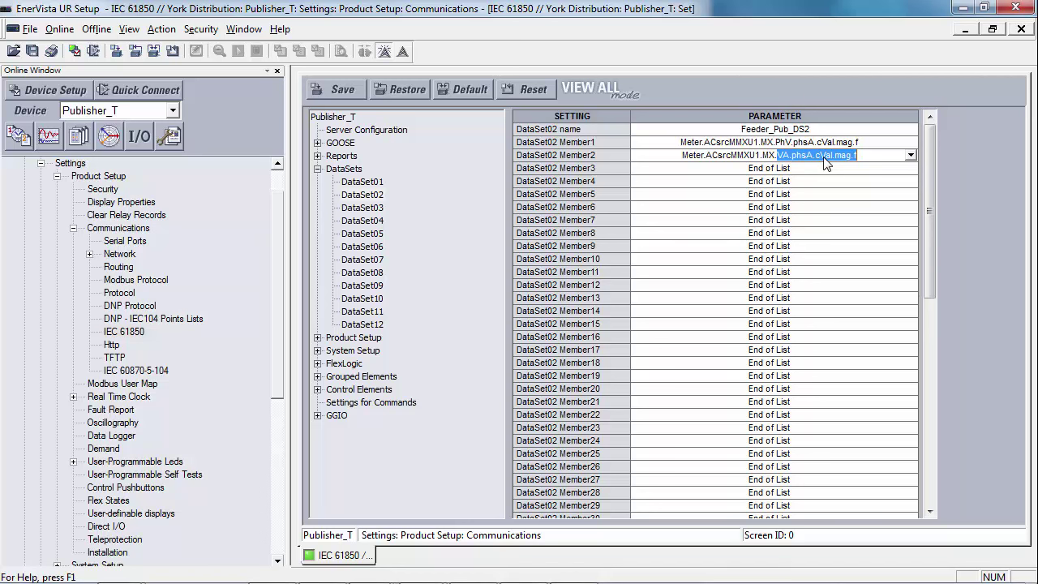
{"action": "type", "text": "A.ph"}
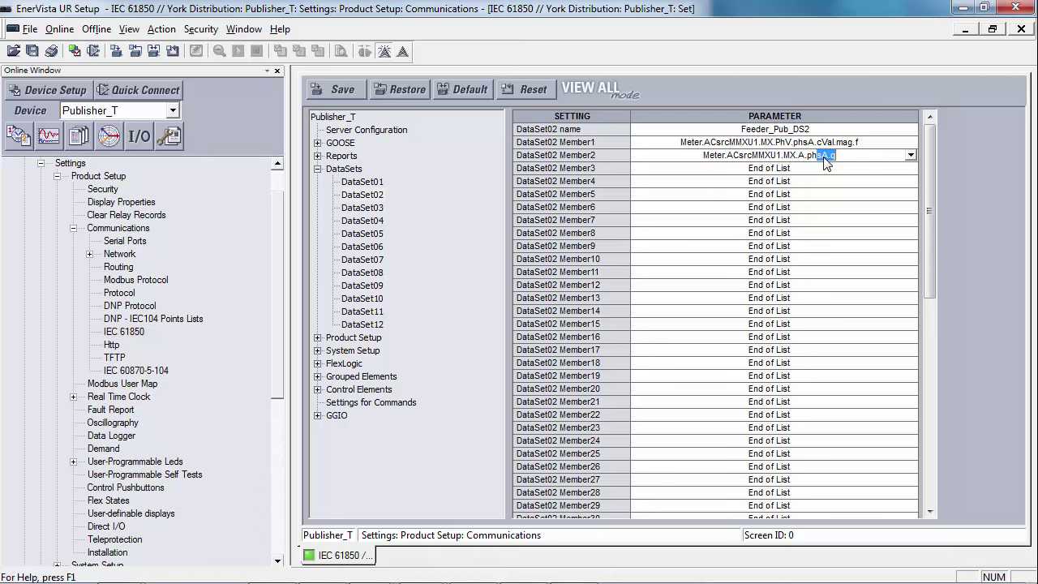
{"action": "type", "text": "sA.cVal.mag.f"}
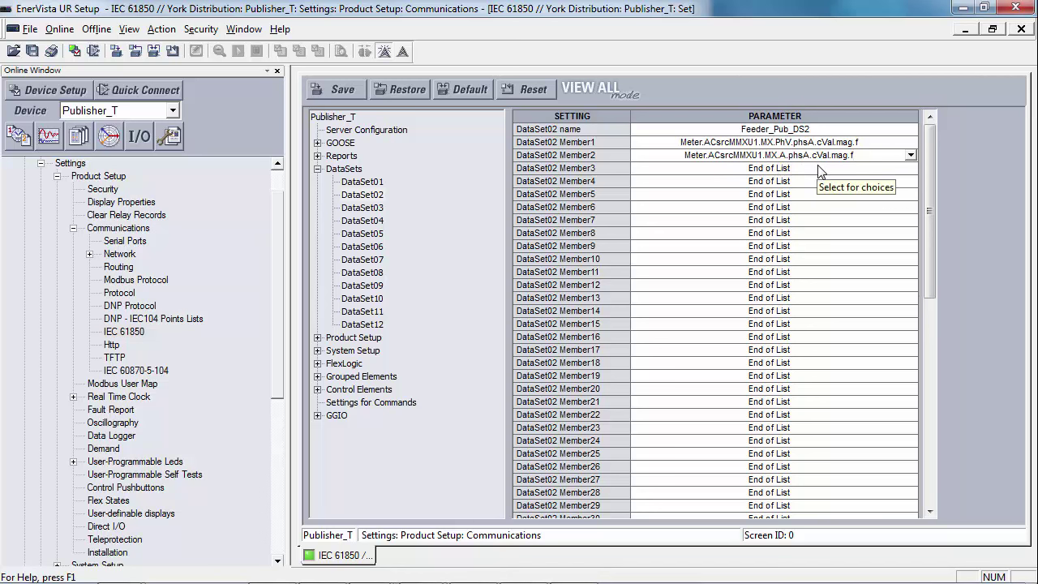
Set the GoID of Publisher_T's TxGOOSE3 to Feeder_Pub_AN
{"action": "left_click", "coordinate": [317, 142]}
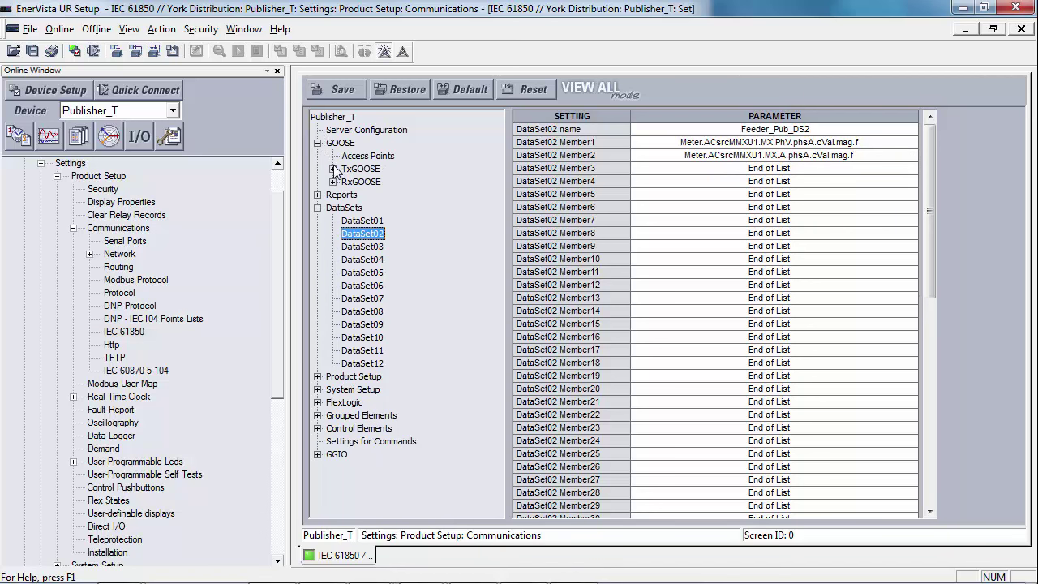
{"action": "left_click", "coordinate": [332, 168]}
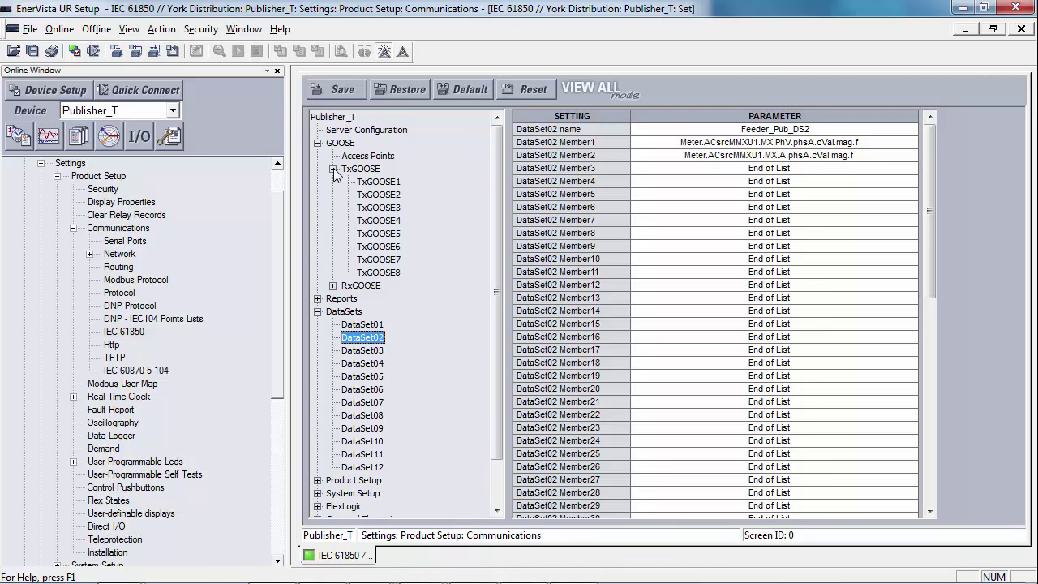
{"action": "left_click", "coordinate": [377, 209]}
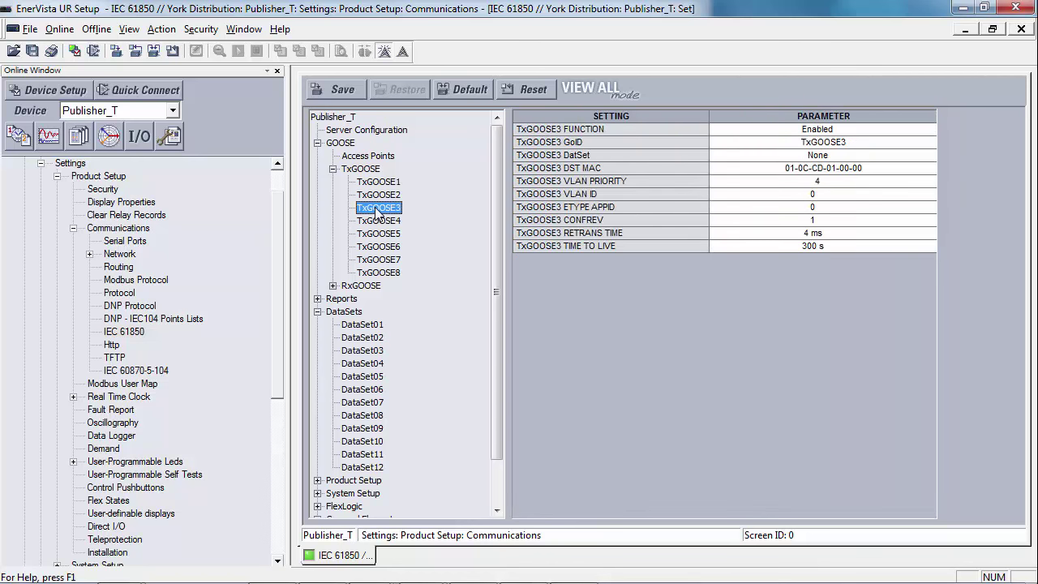
{"action": "left_click", "coordinate": [882, 145]}
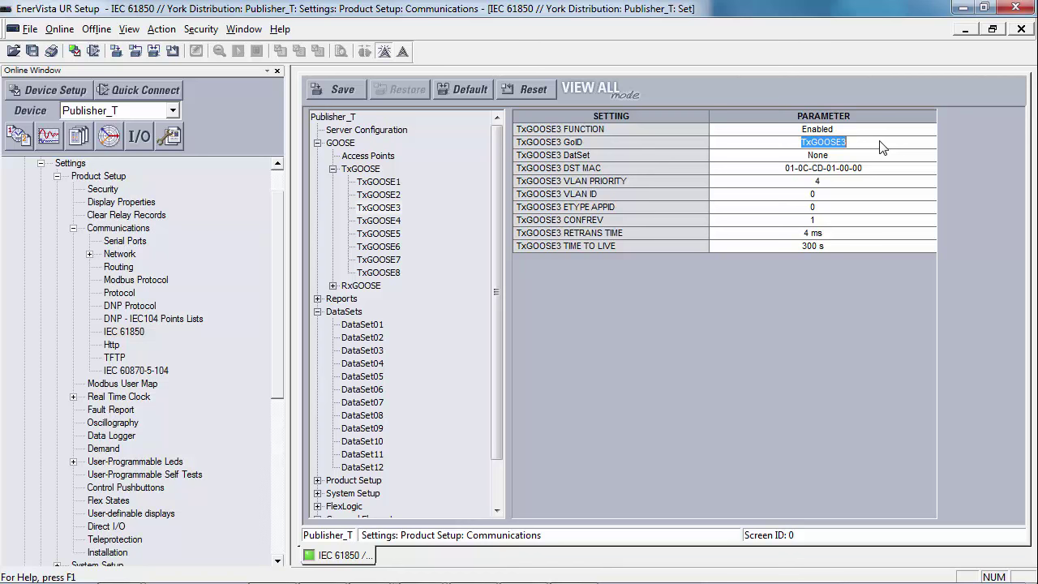
{"action": "type", "text": "Feeder"}
{"action": "key", "text": "Return"}
{"action": "type", "text": "_Pub"}
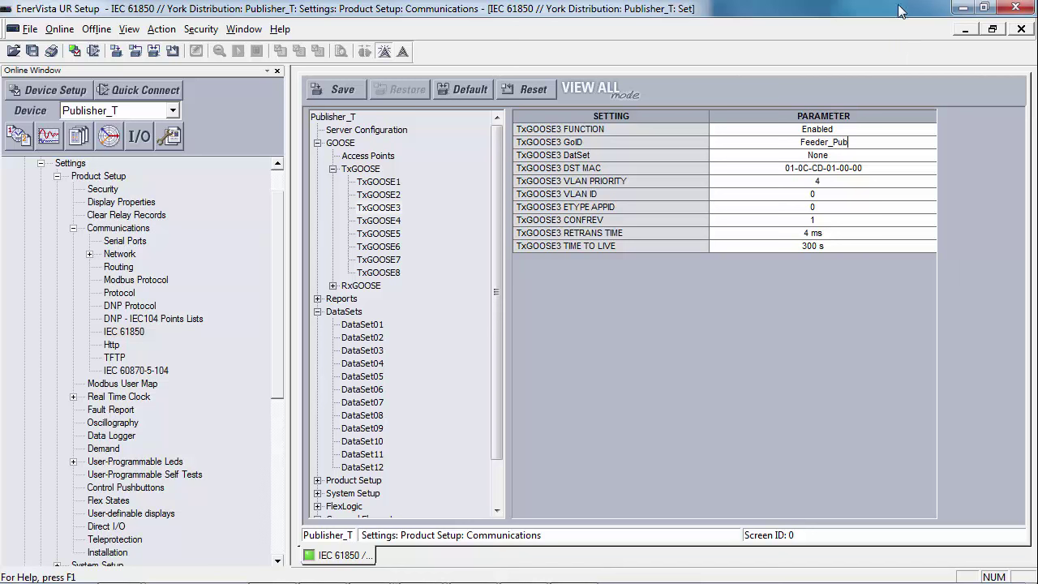
{"action": "type", "text": "_AN"}
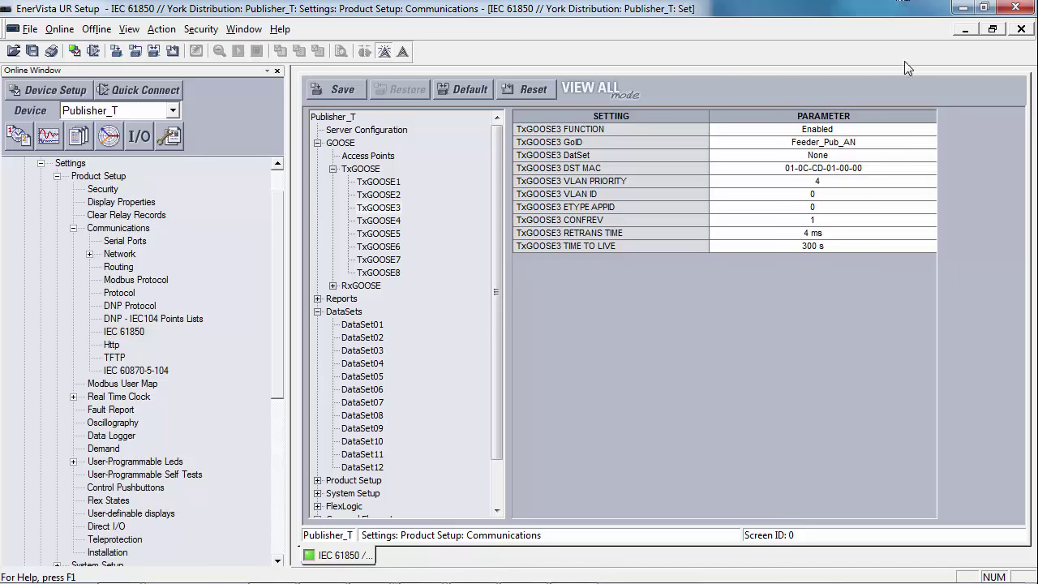
Assign DataSet02 to TxGOOSE3 and set both its VLAN ID and its ETYPE APPID to 1
{"action": "left_click", "coordinate": [895, 154]}
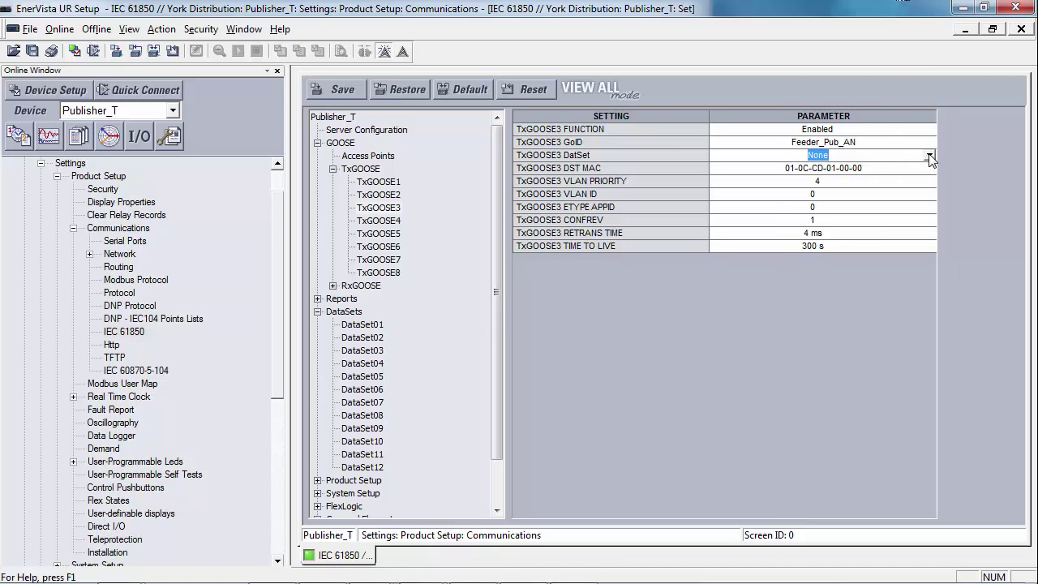
{"action": "left_click", "coordinate": [929, 154]}
{"action": "left_click", "coordinate": [764, 190]}
{"action": "left_click", "coordinate": [855, 196]}
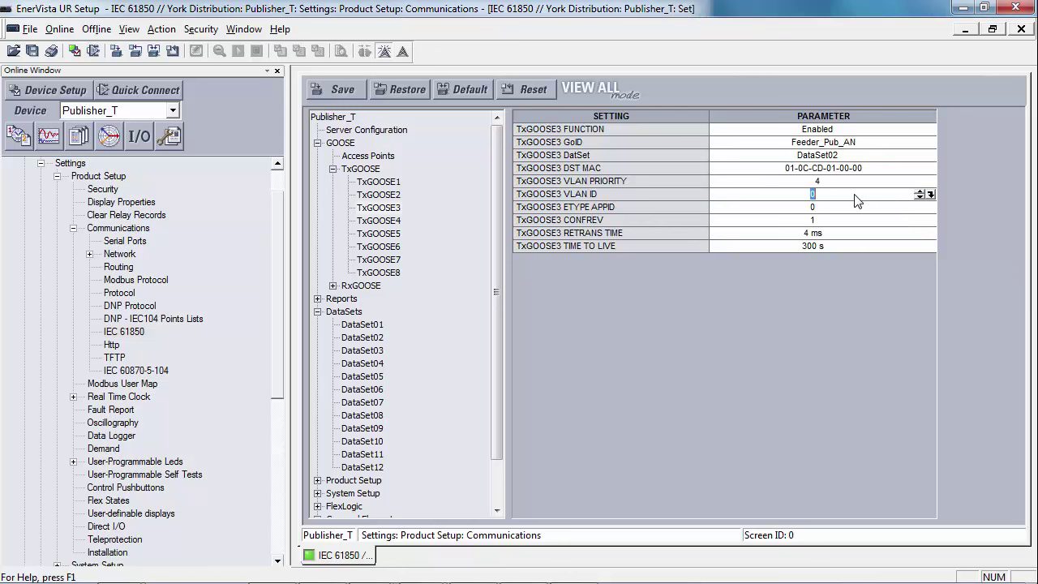
{"action": "type", "text": "1"}
{"action": "left_click", "coordinate": [824, 211]}
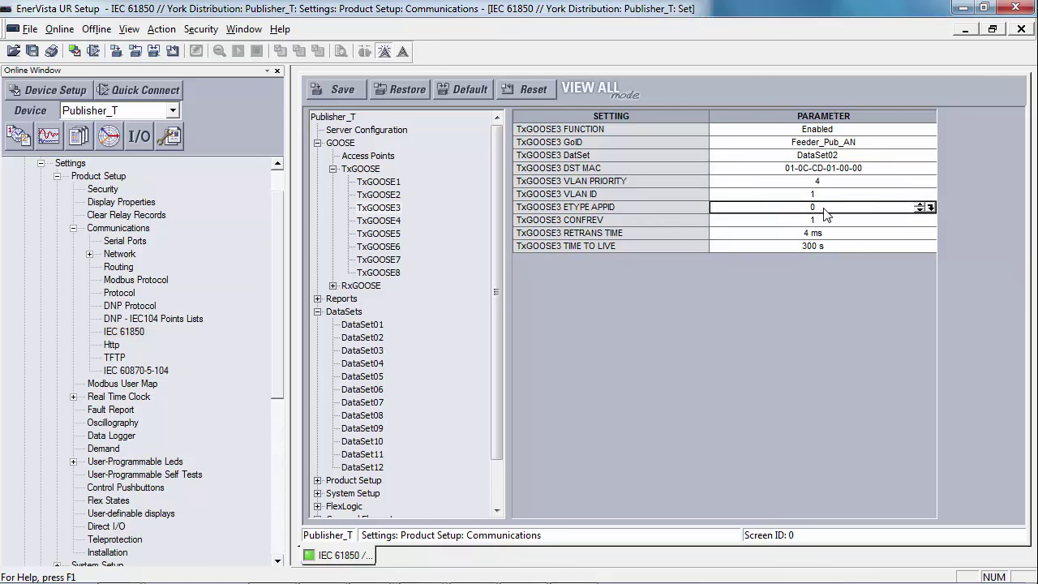
{"action": "type", "text": "1"}
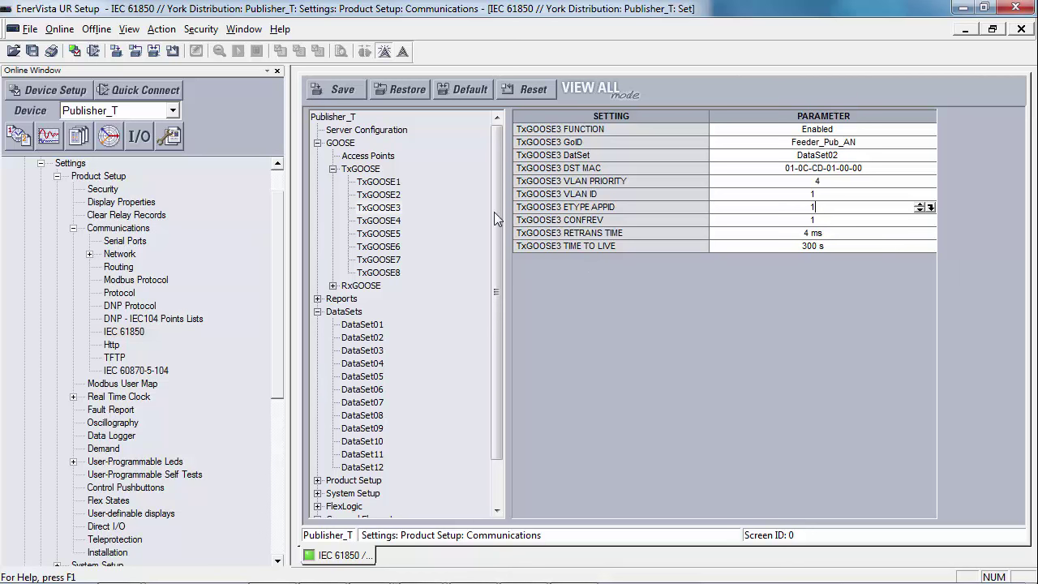
Set the MMXU1 PhV.phsA deadband of signal Source 1 to 0.001 %
{"action": "left_click_drag", "start_coordinate": [497, 214], "coordinate": [515, 340]}
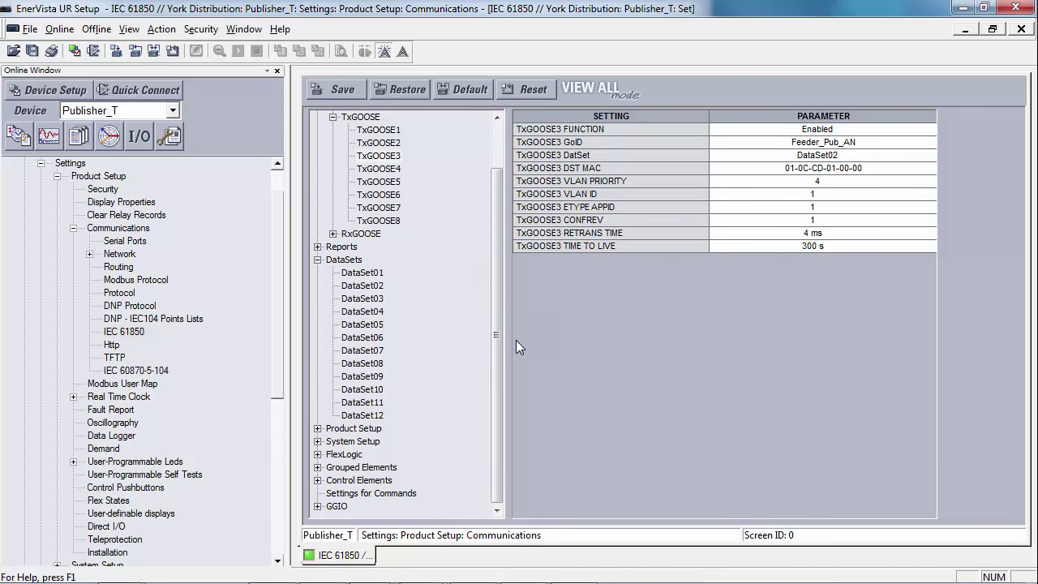
{"action": "left_click", "coordinate": [318, 441]}
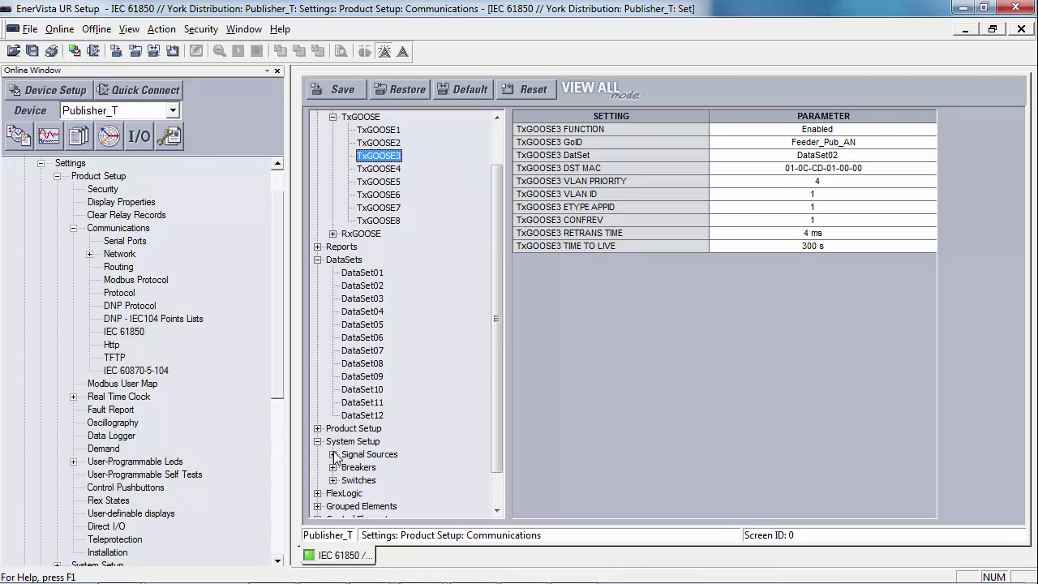
{"action": "left_click", "coordinate": [332, 454]}
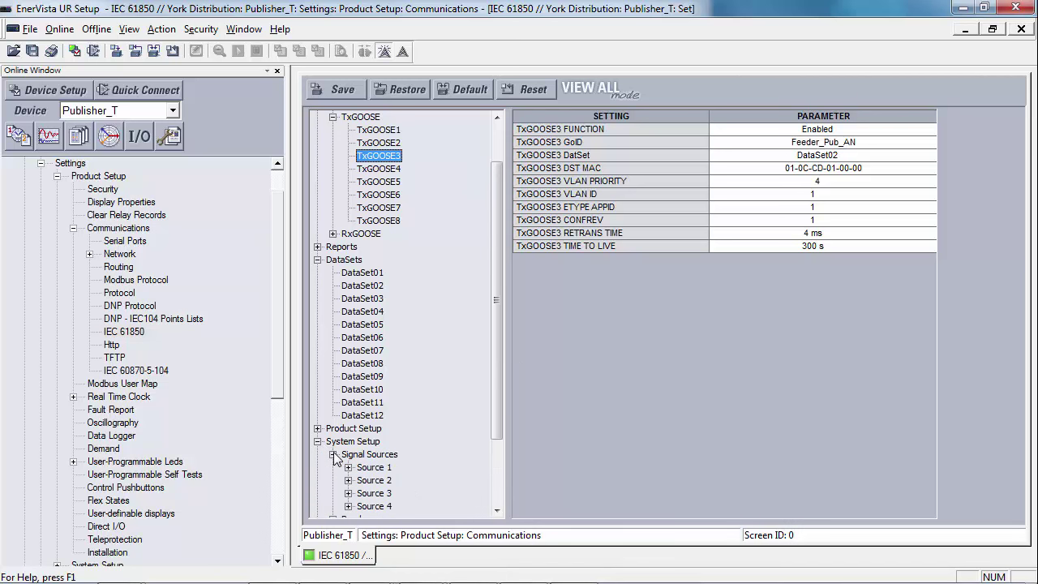
{"action": "left_click", "coordinate": [347, 468]}
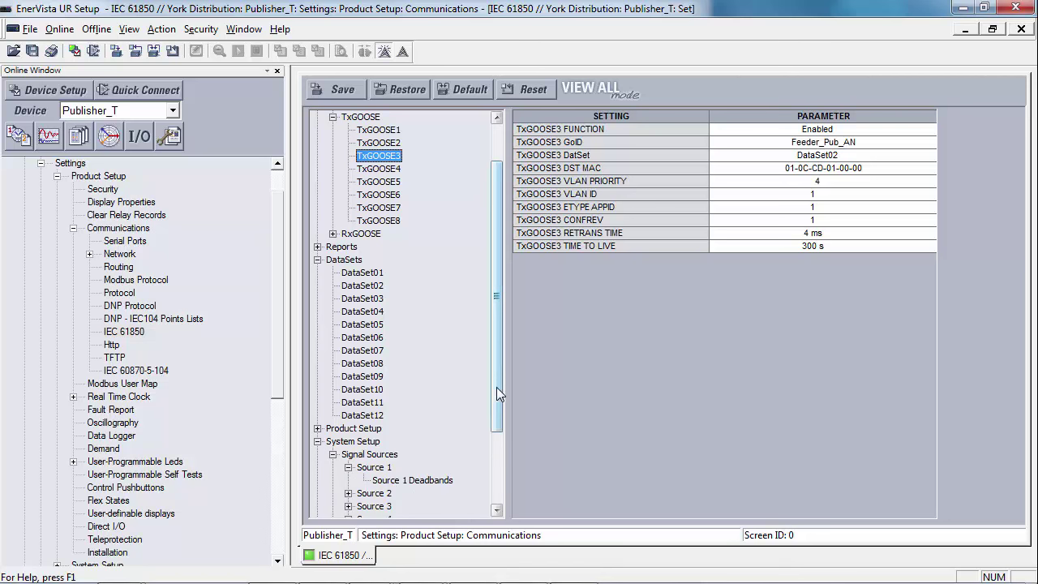
{"action": "scroll", "coordinate": [496, 387], "scroll_direction": "down", "scroll_amount": 3}
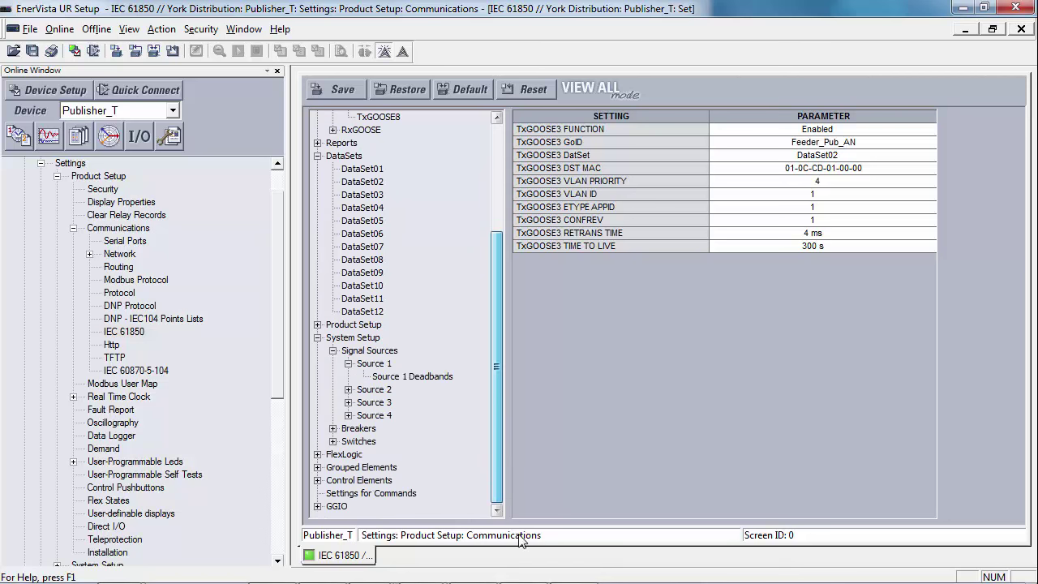
{"action": "left_click", "coordinate": [421, 376]}
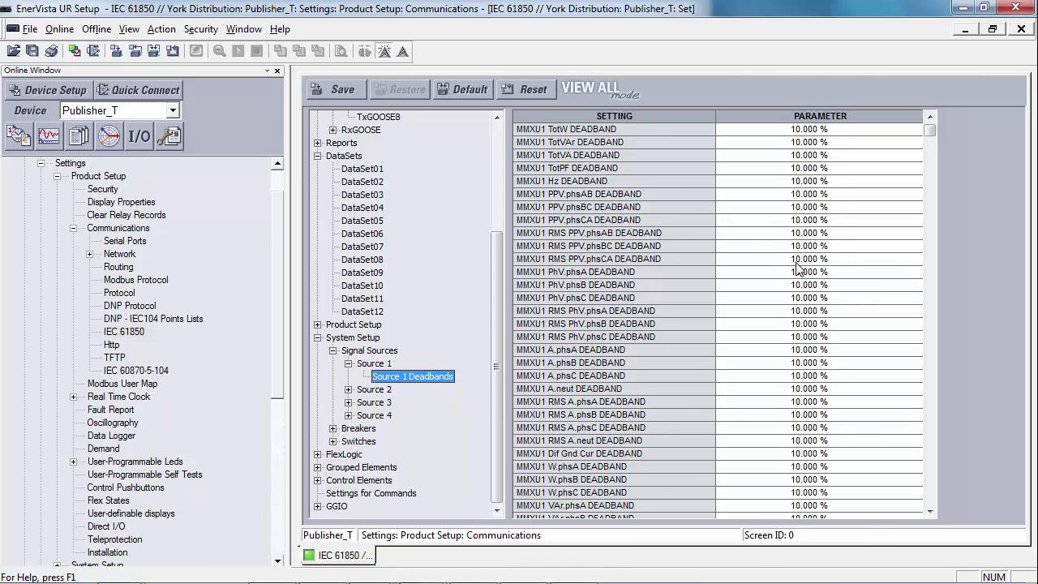
{"action": "left_click", "coordinate": [837, 274]}
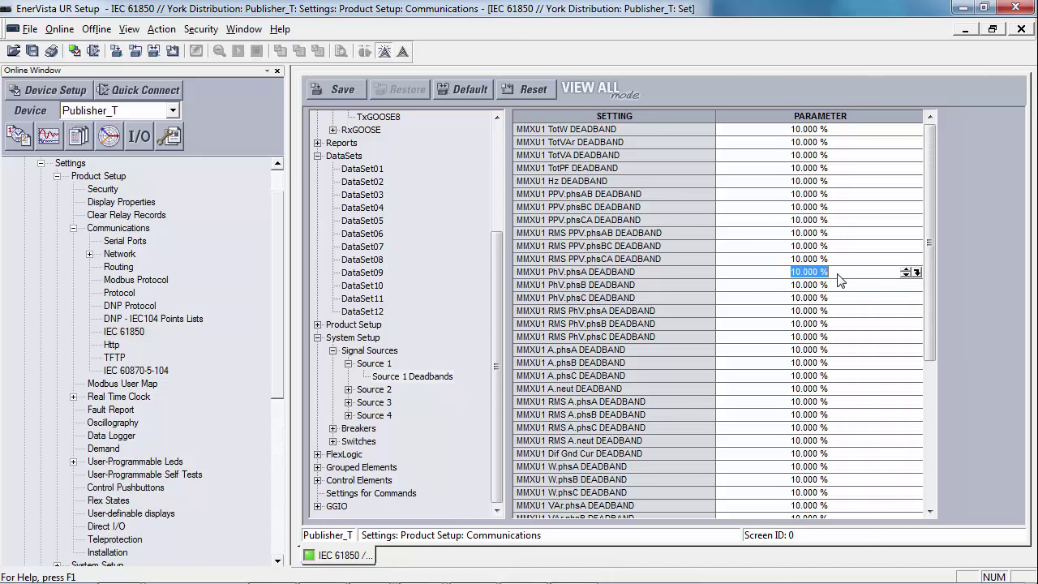
{"action": "key", "text": "BackSpace"}
{"action": "type", "text": ".001"}
Set the MMXU1 A.phsA deadband of Source 1 to 0.001 % and save Publisher_T's IEC 61850 settings
{"action": "left_click", "coordinate": [849, 350]}
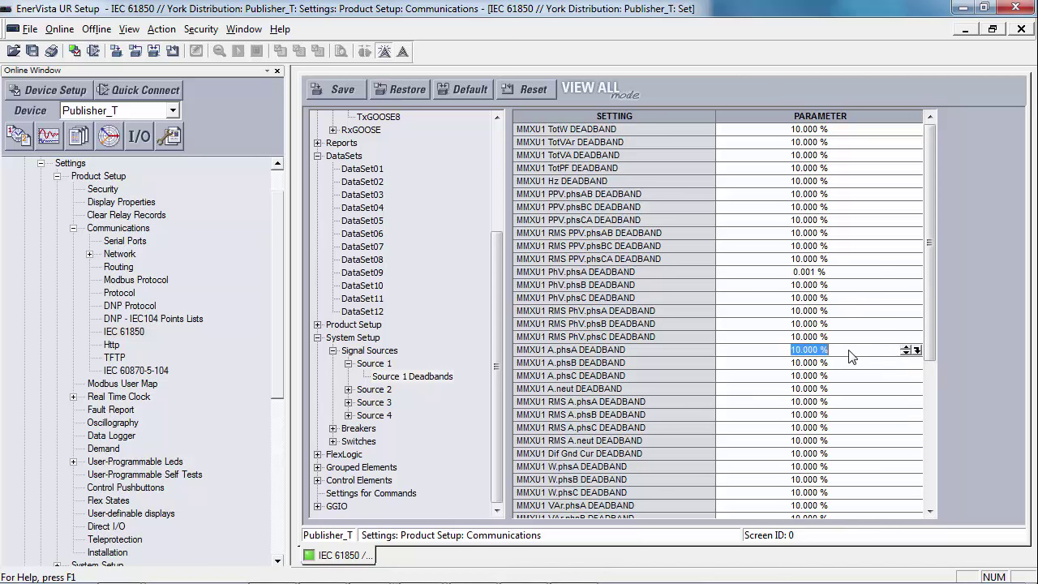
{"action": "key", "text": "BackSpace"}
{"action": "type", "text": "00"}
{"action": "type", "text": "1"}
{"action": "left_click", "coordinate": [880, 273]}
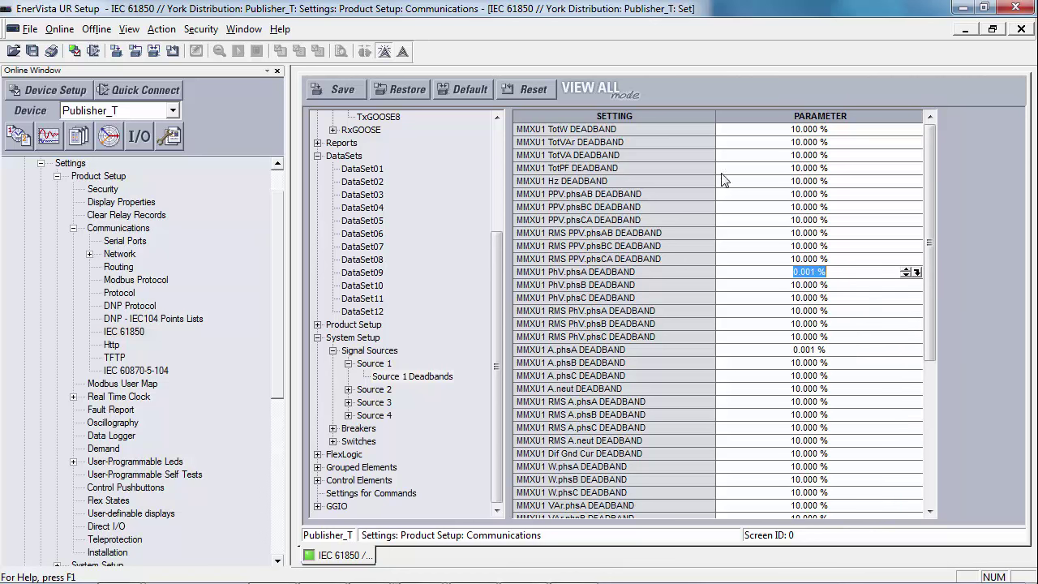
{"action": "left_click", "coordinate": [345, 91]}
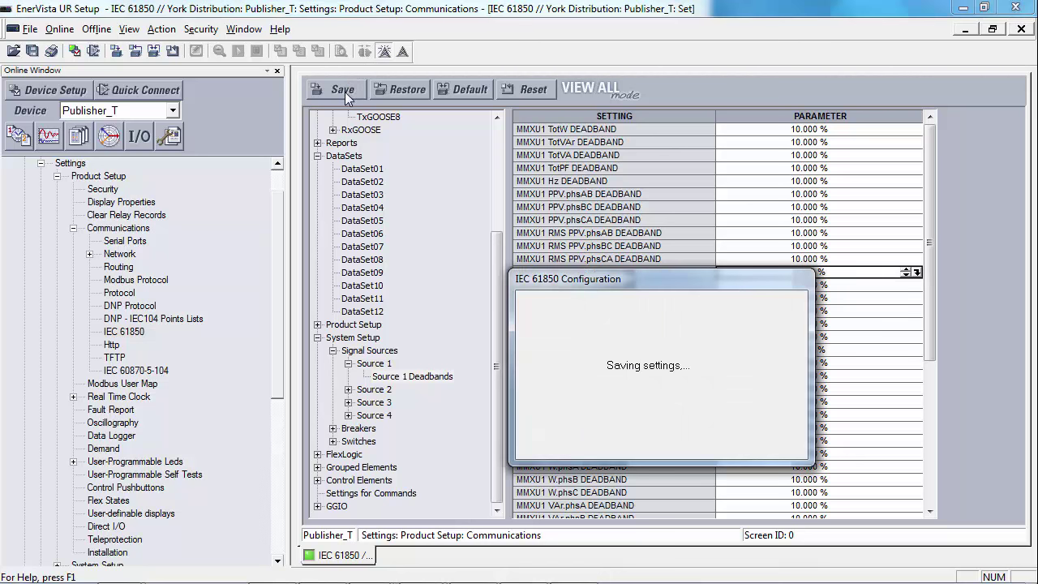
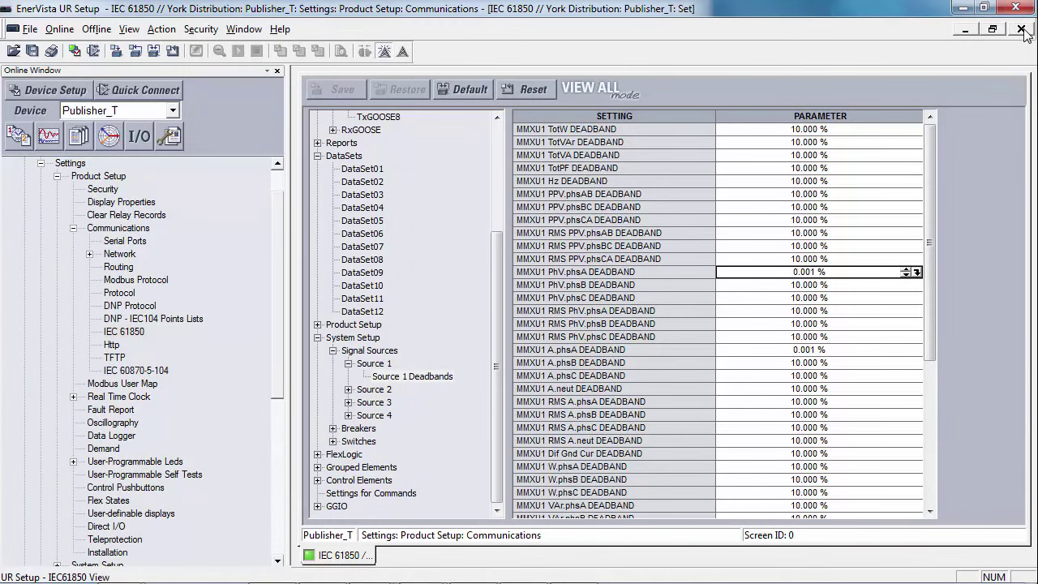
Close Publisher_T's IEC 61850 settings and open Subscriber_B's IEC 61850 communications settings, with the window moved lower in the workspace
{"action": "left_click", "coordinate": [1021, 30]}
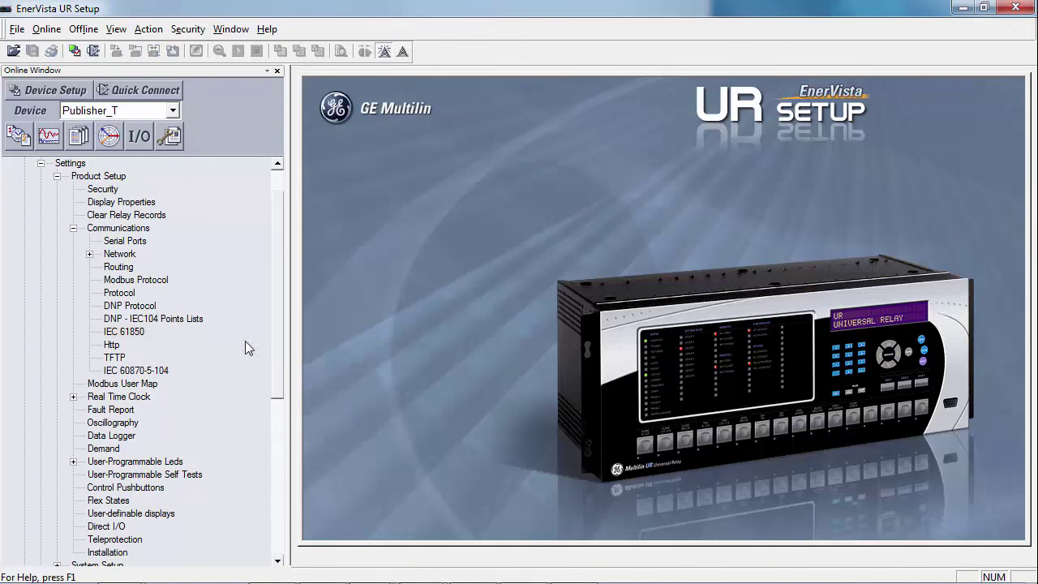
{"action": "left_click", "coordinate": [40, 163]}
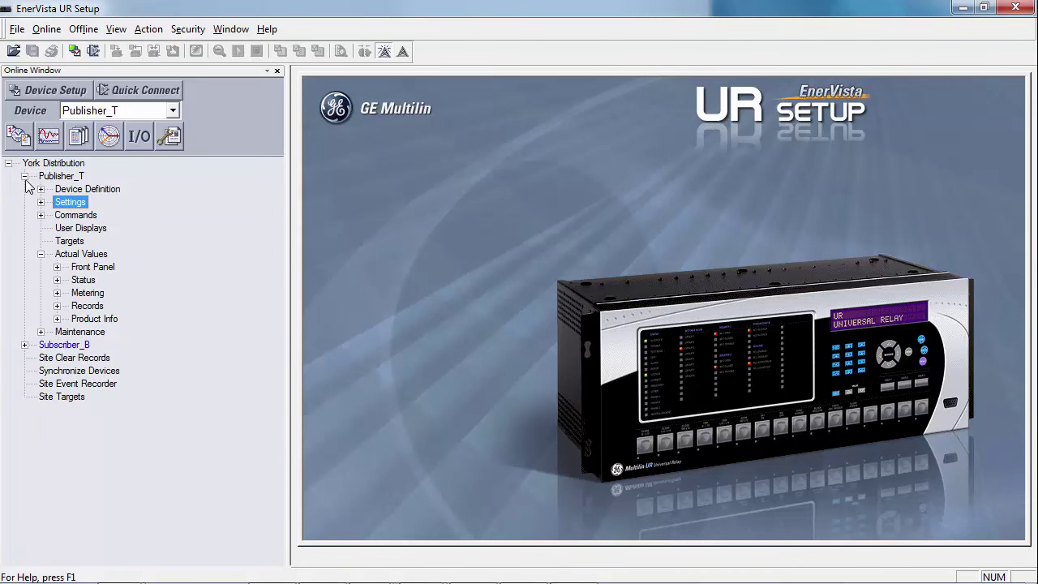
{"action": "left_click", "coordinate": [24, 176]}
{"action": "left_click", "coordinate": [24, 189]}
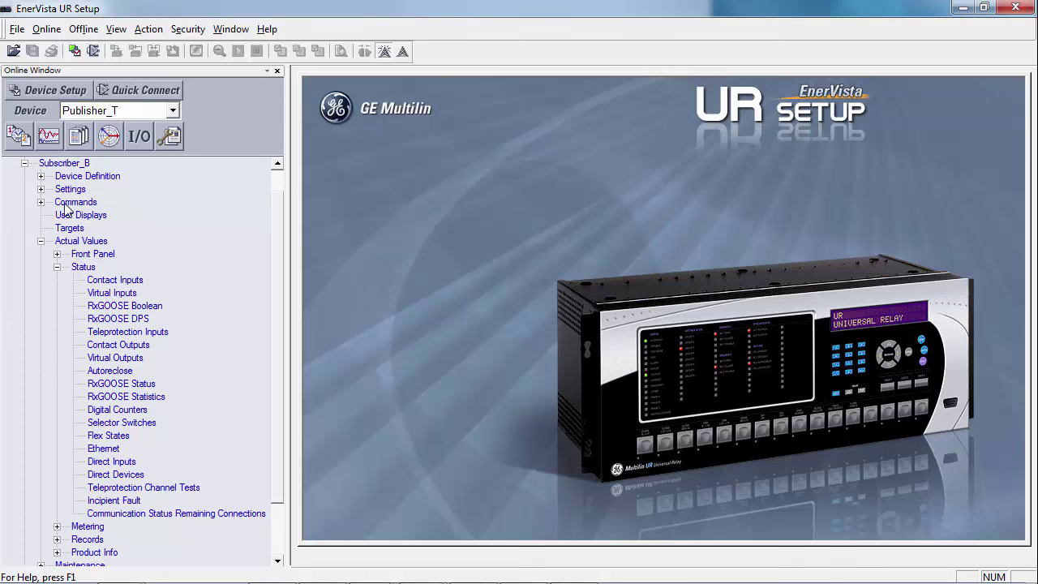
{"action": "left_click", "coordinate": [41, 190]}
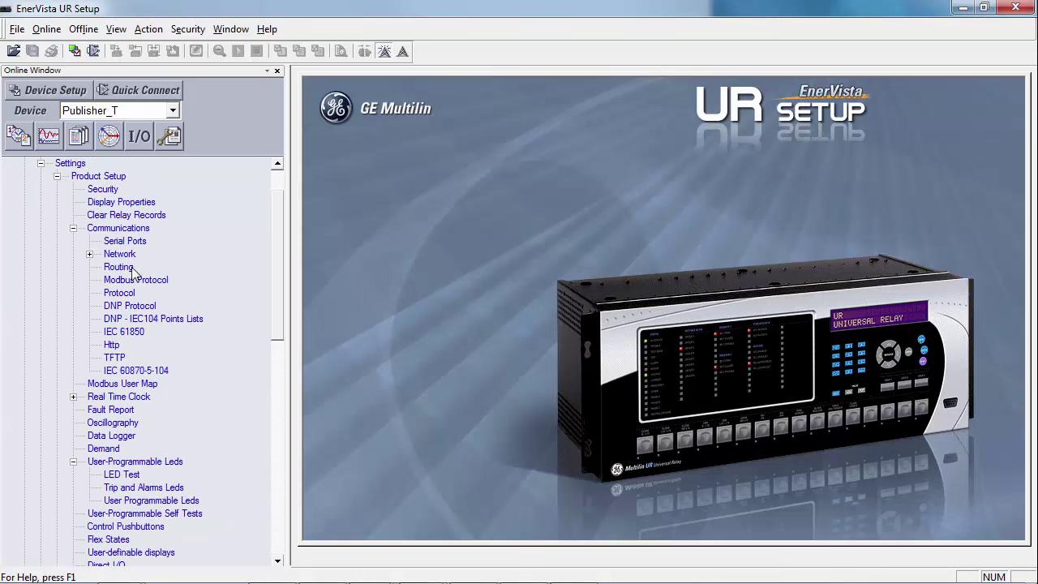
{"action": "double_click", "coordinate": [113, 331]}
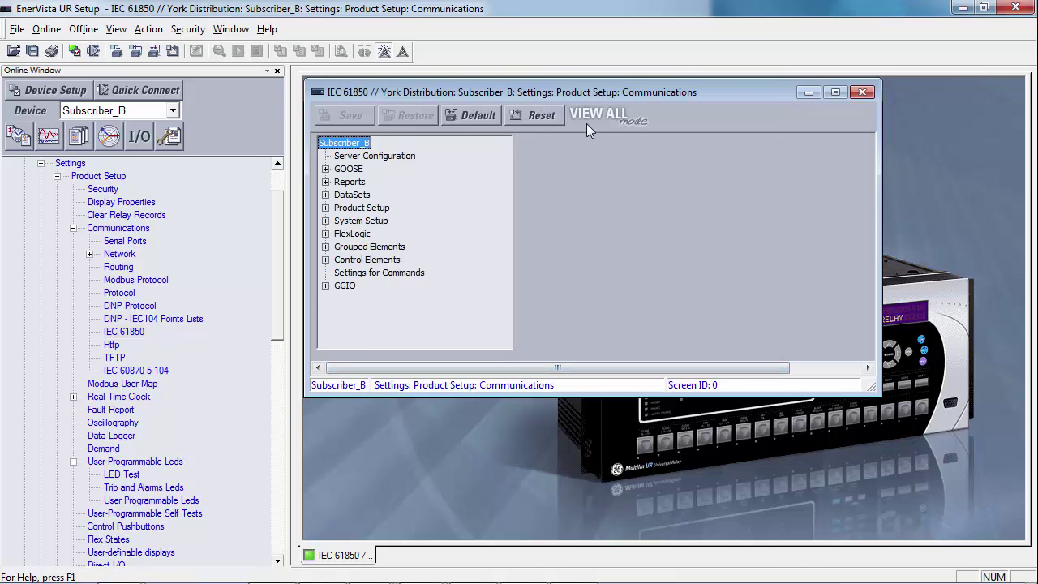
{"action": "left_click_drag", "start_coordinate": [594, 90], "coordinate": [596, 262]}
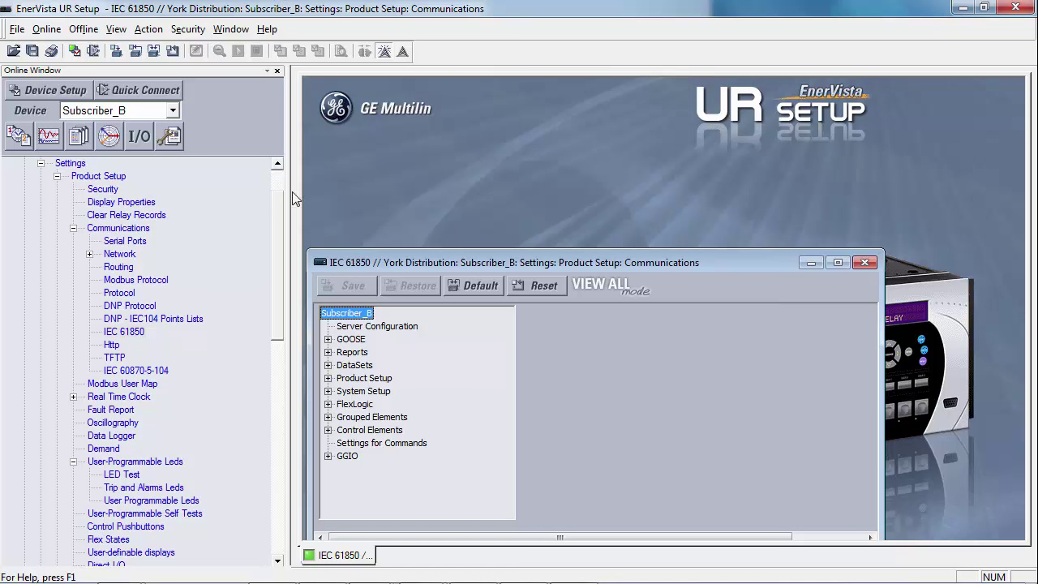
Reopen Publisher_T's IEC 61850 communications settings and place that window above Subscriber_B's
{"action": "left_click", "coordinate": [278, 168]}
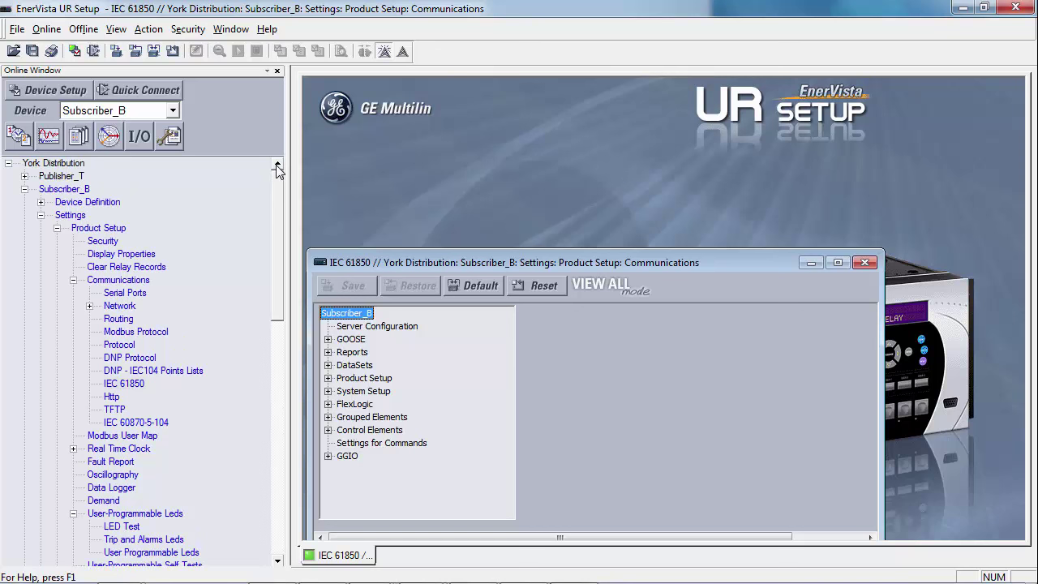
{"action": "left_click", "coordinate": [24, 176]}
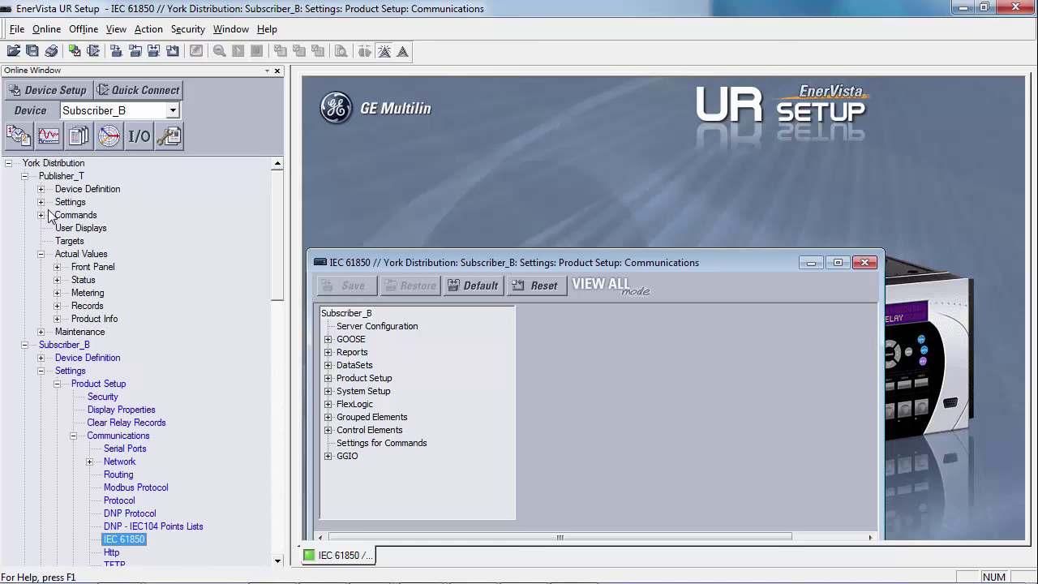
{"action": "scroll", "coordinate": [47, 209], "scroll_direction": "down", "scroll_amount": 5}
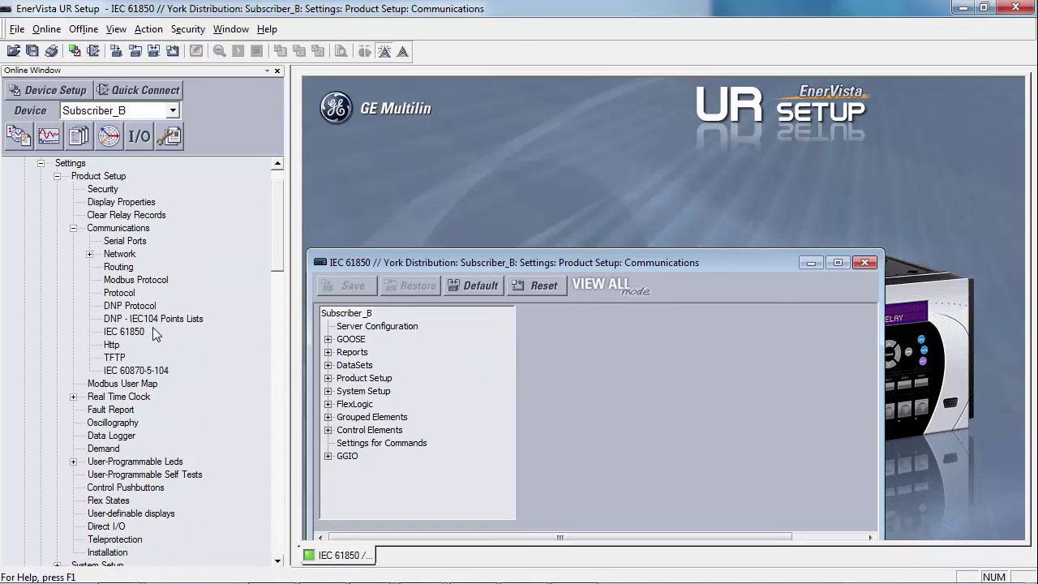
{"action": "double_click", "coordinate": [129, 332]}
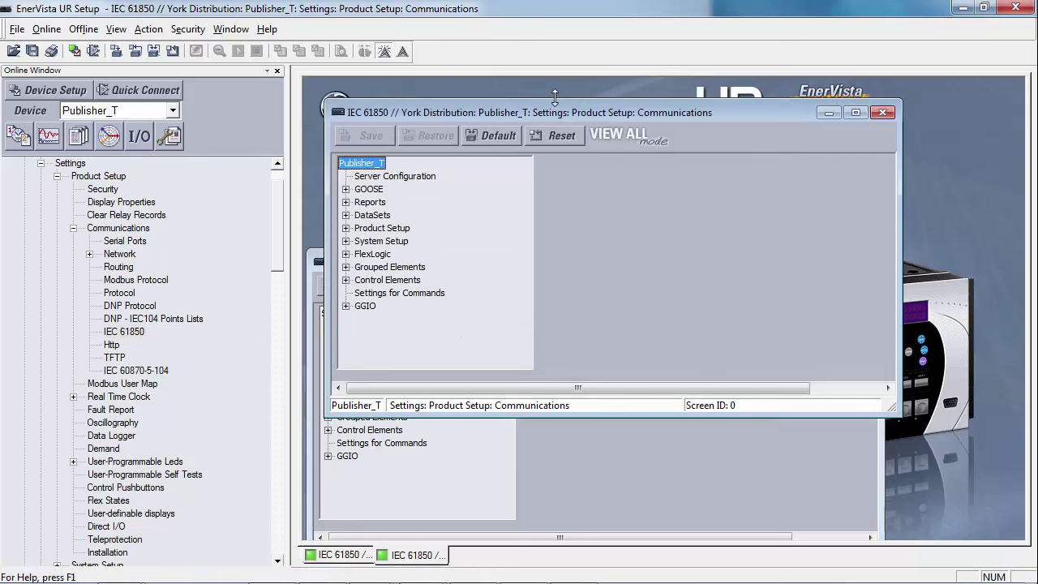
{"action": "left_click_drag", "start_coordinate": [555, 112], "coordinate": [549, 99]}
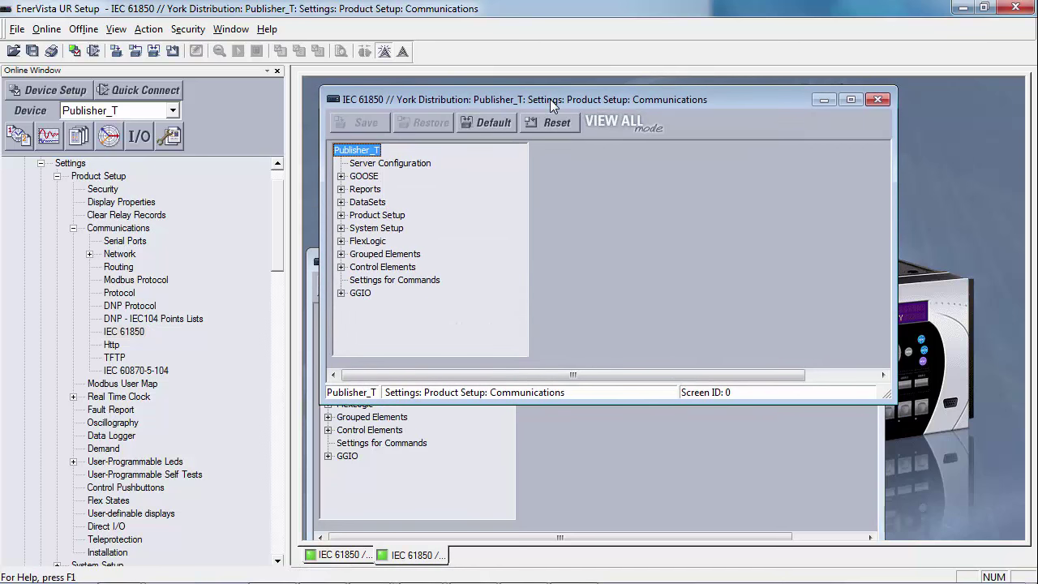
Open the RxGOOSE2 message settings in Subscriber_B's IEC 61850 communications window
{"action": "left_click", "coordinate": [659, 415]}
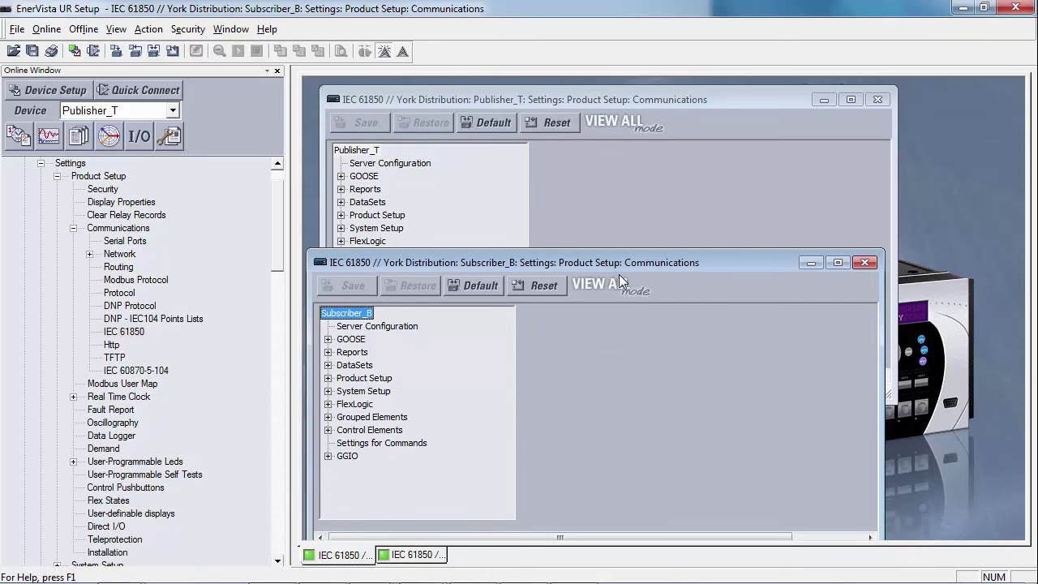
{"action": "left_click_drag", "start_coordinate": [619, 274], "coordinate": [626, 282]}
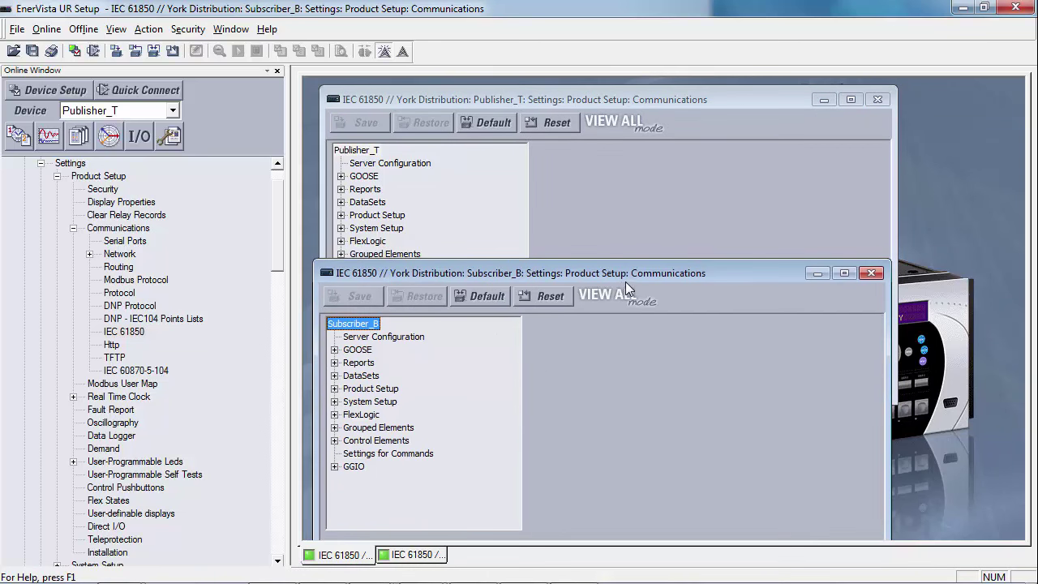
{"action": "left_click", "coordinate": [334, 350]}
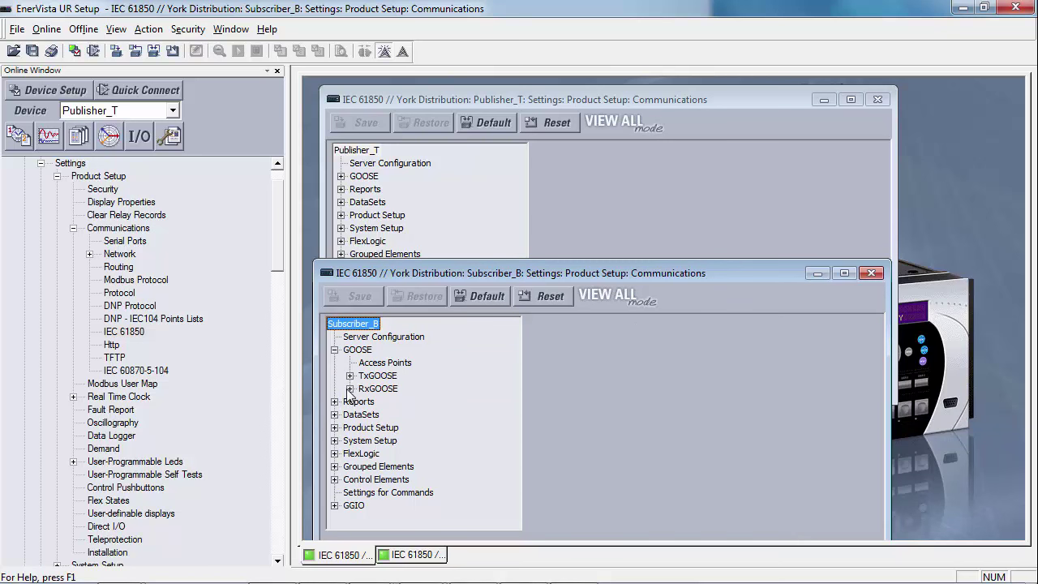
{"action": "left_click", "coordinate": [350, 389]}
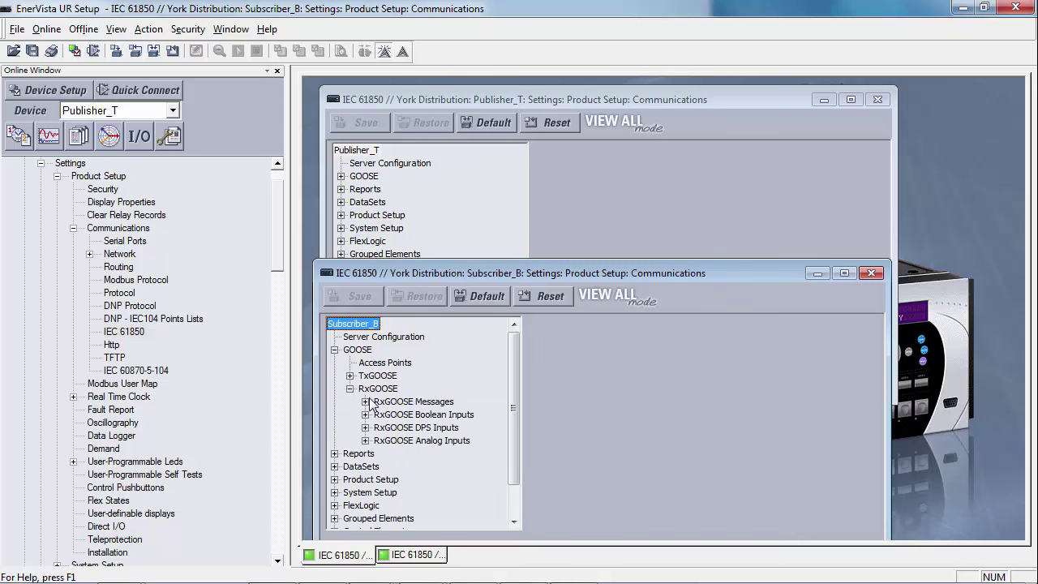
{"action": "left_click", "coordinate": [365, 403]}
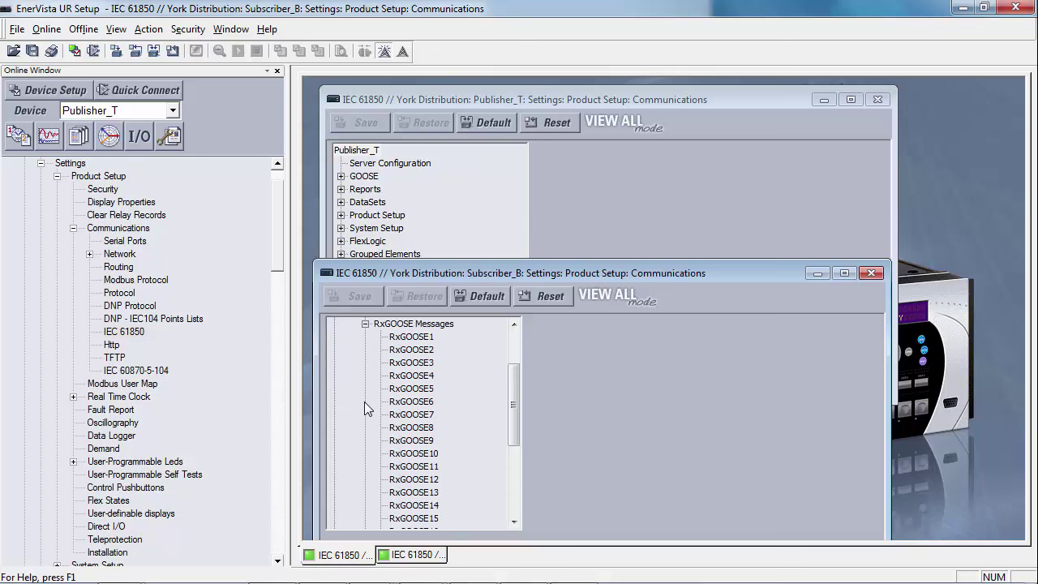
{"action": "left_click", "coordinate": [412, 350]}
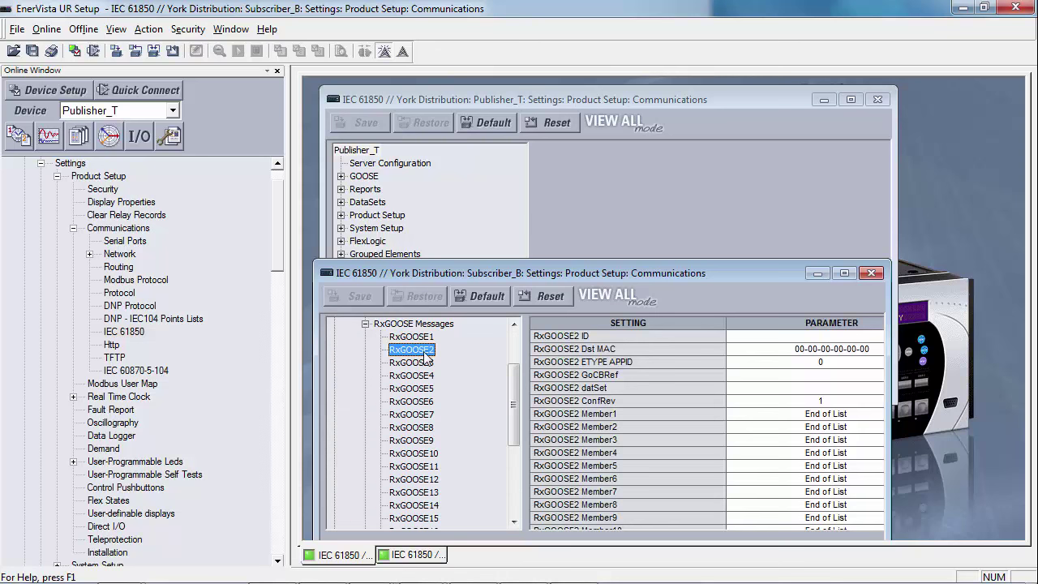
{"action": "left_click_drag", "start_coordinate": [679, 271], "coordinate": [666, 260]}
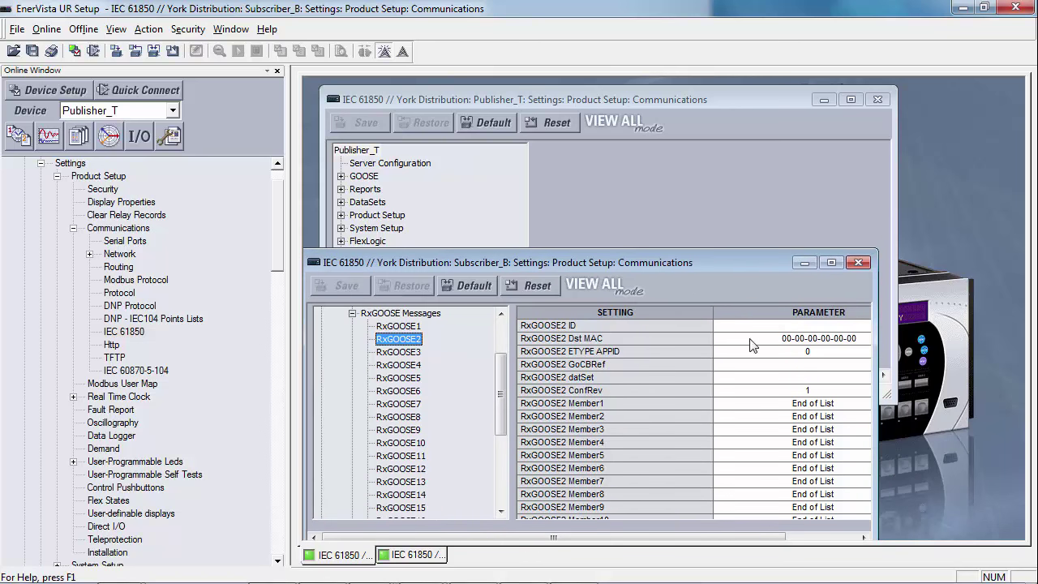
Open the TxGOOSE3 settings in Publisher_T's IEC 61850 window and widen that window
{"action": "left_click", "coordinate": [341, 177]}
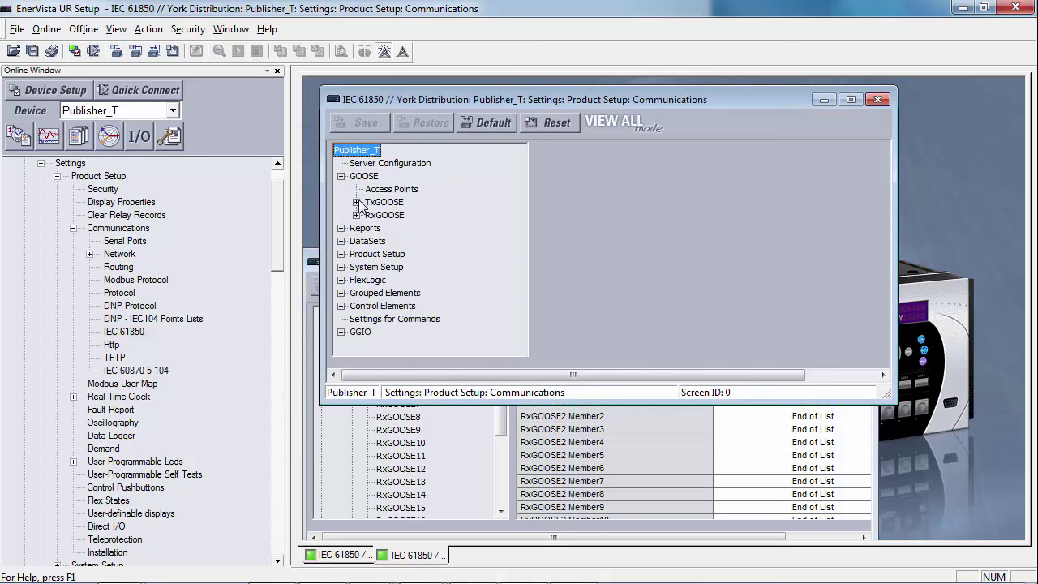
{"action": "left_click", "coordinate": [356, 202]}
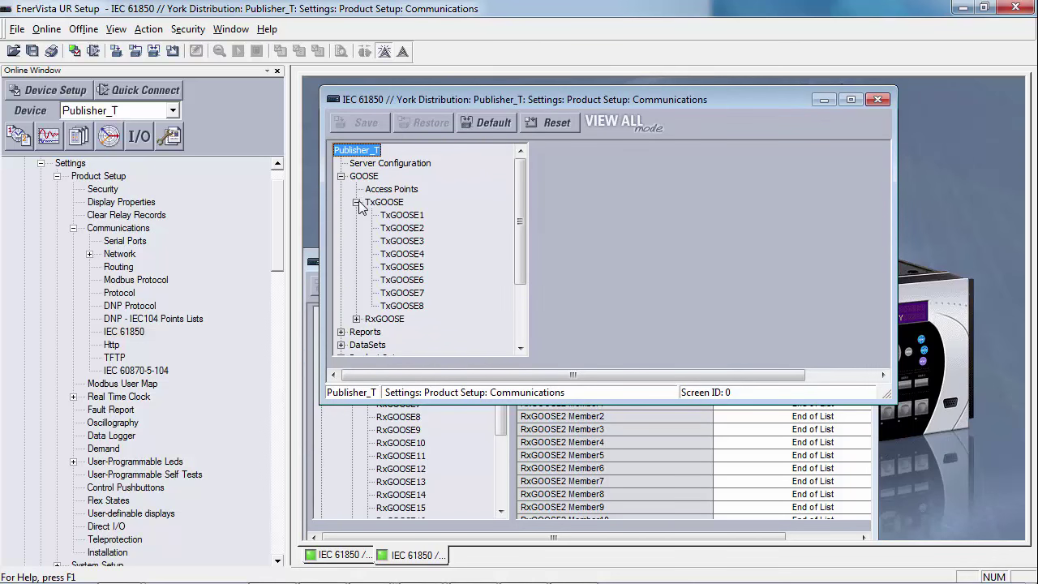
{"action": "left_click", "coordinate": [403, 241]}
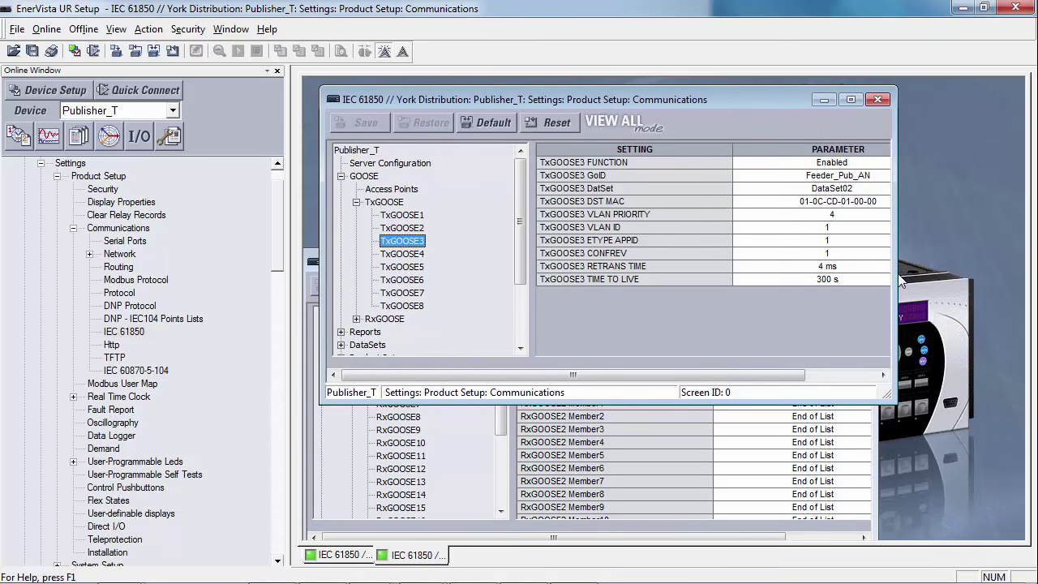
{"action": "left_click_drag", "start_coordinate": [895, 272], "coordinate": [942, 267]}
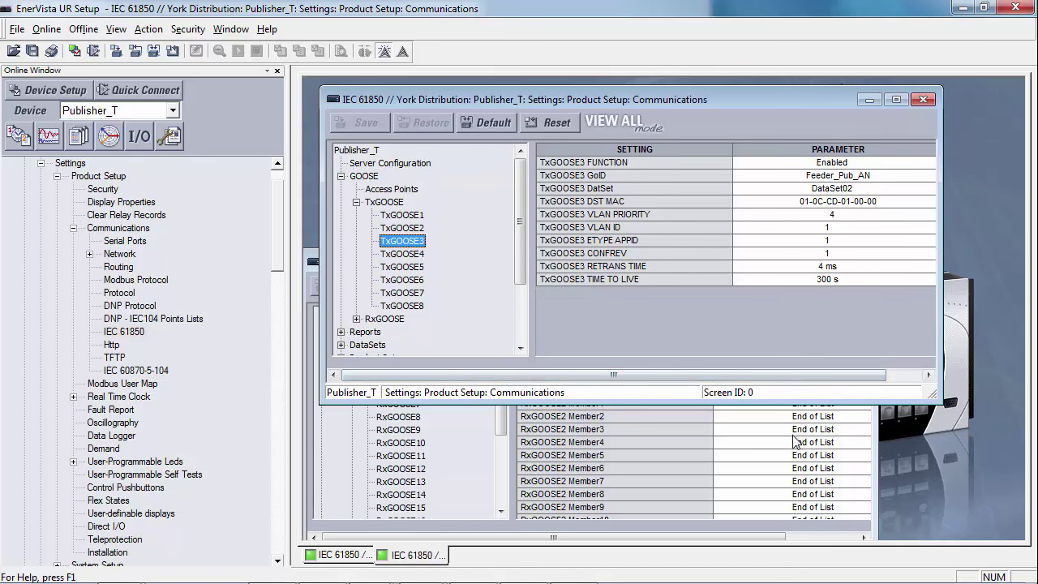
Shorten Publisher_T's window and move Subscriber_B's window below it so the TxGOOSE3 and RxGOOSE2 settings do not overlap
{"action": "left_click", "coordinate": [799, 442]}
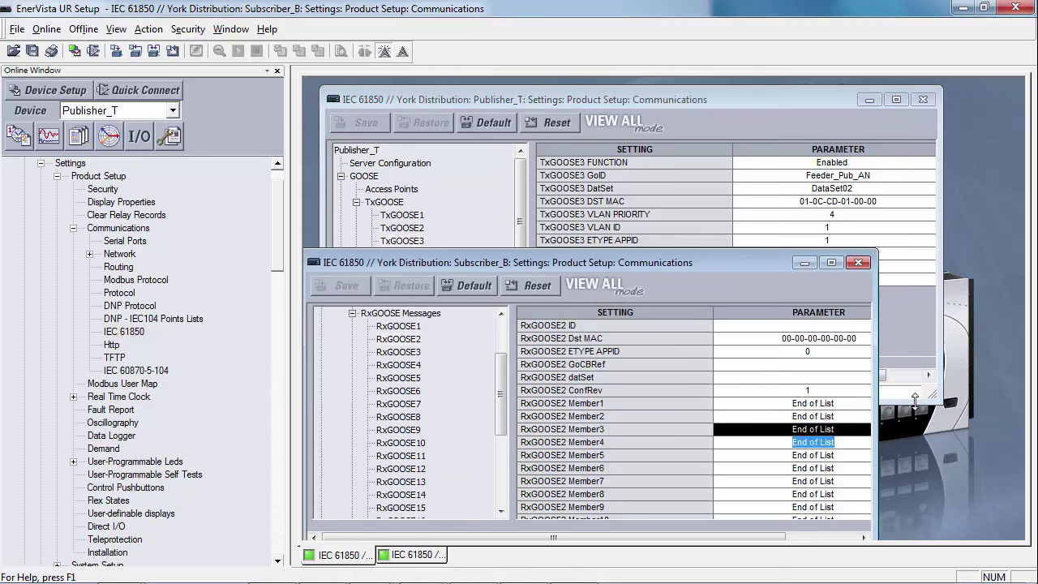
{"action": "left_click_drag", "start_coordinate": [918, 399], "coordinate": [898, 303]}
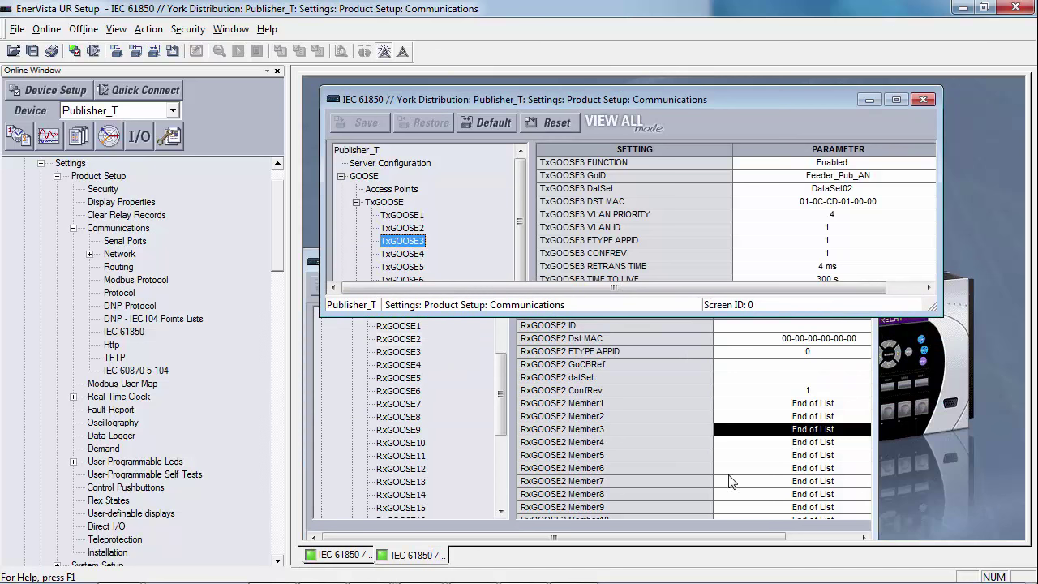
{"action": "left_click", "coordinate": [732, 468]}
{"action": "left_click_drag", "start_coordinate": [717, 269], "coordinate": [761, 331]}
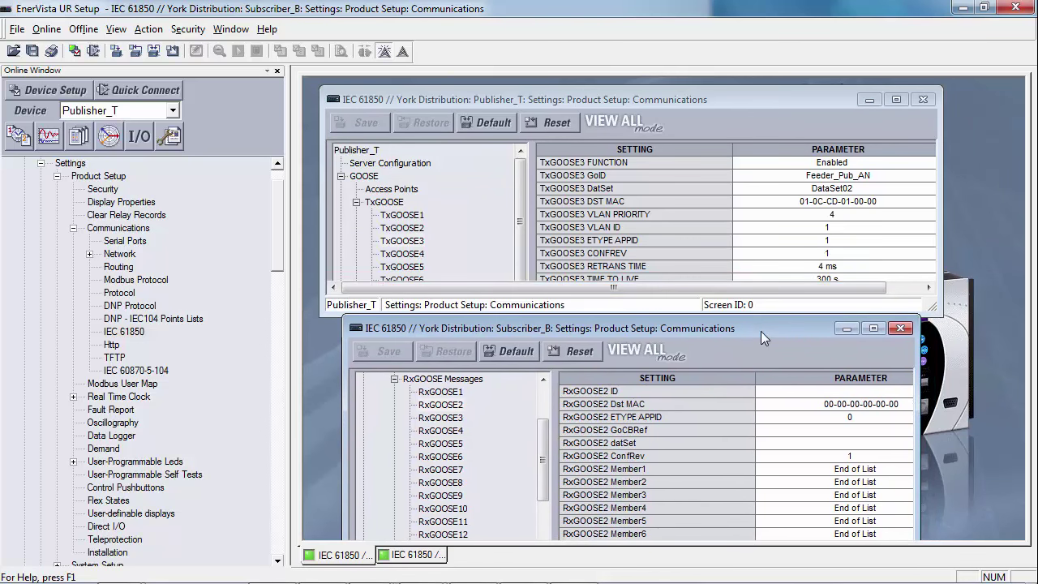
Copy Publisher_T's TxGOOSE3 GoID Feeder_Pub_AN into Subscriber_B's RxGOOSE2 ID
{"action": "left_click", "coordinate": [877, 175]}
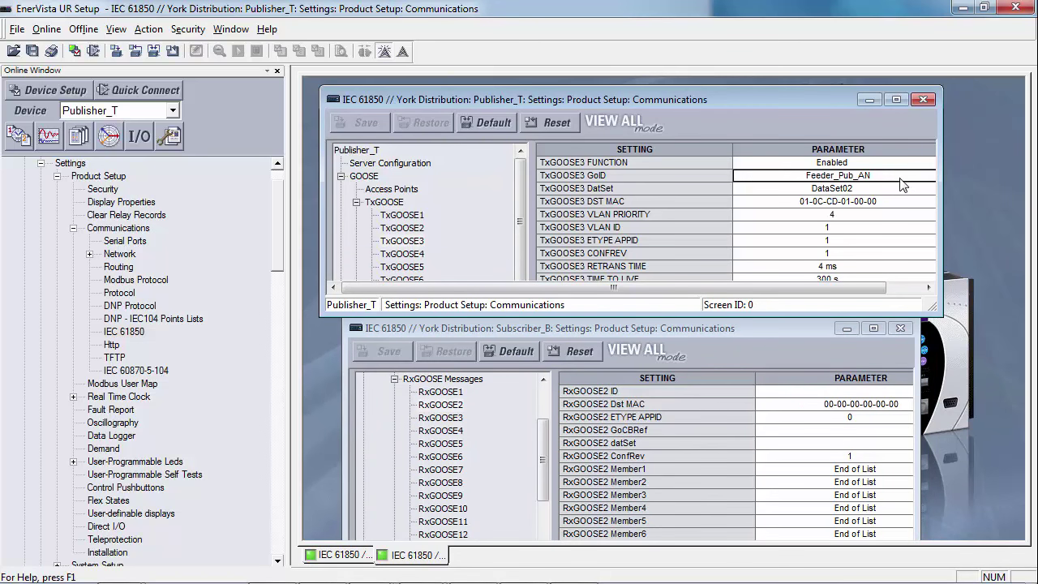
{"action": "double_click", "coordinate": [892, 178]}
{"action": "key", "text": "ctrl+c"}
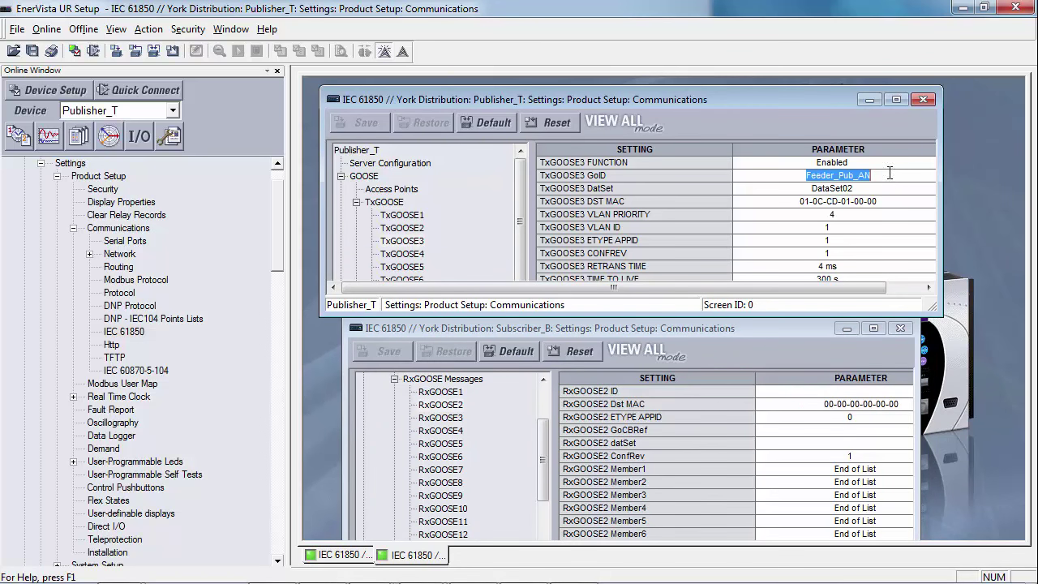
{"action": "left_click", "coordinate": [855, 394]}
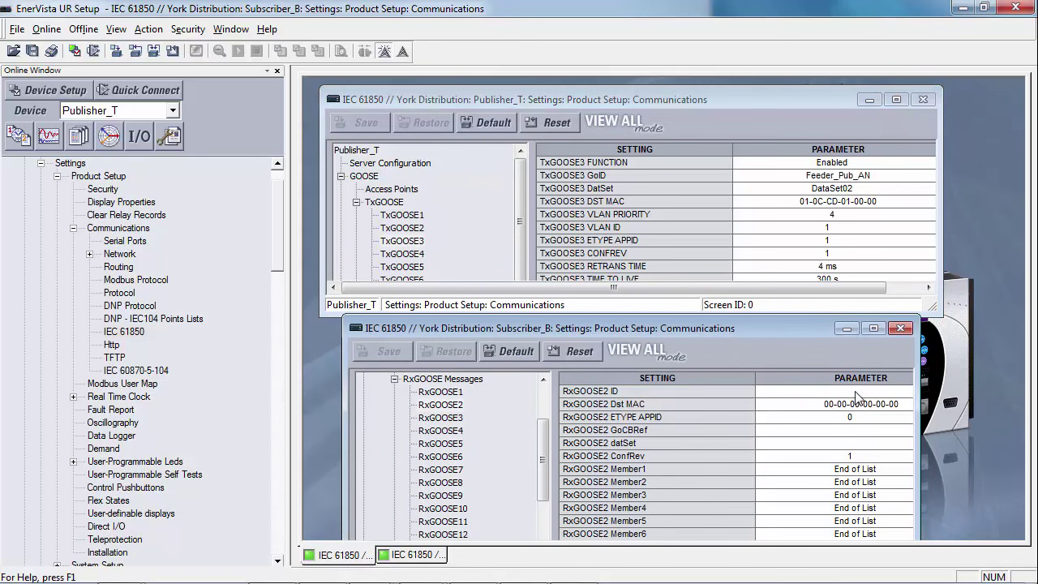
{"action": "key", "text": "ctrl+v"}
Copy the TxGOOSE3 destination MAC 01-0C-CD-01-00-00 into RxGOOSE2 Dst MAC and set RxGOOSE2 ETYPE APPID to 1
{"action": "left_click", "coordinate": [890, 209]}
{"action": "left_click", "coordinate": [888, 204]}
{"action": "key", "text": "ctrl+c"}
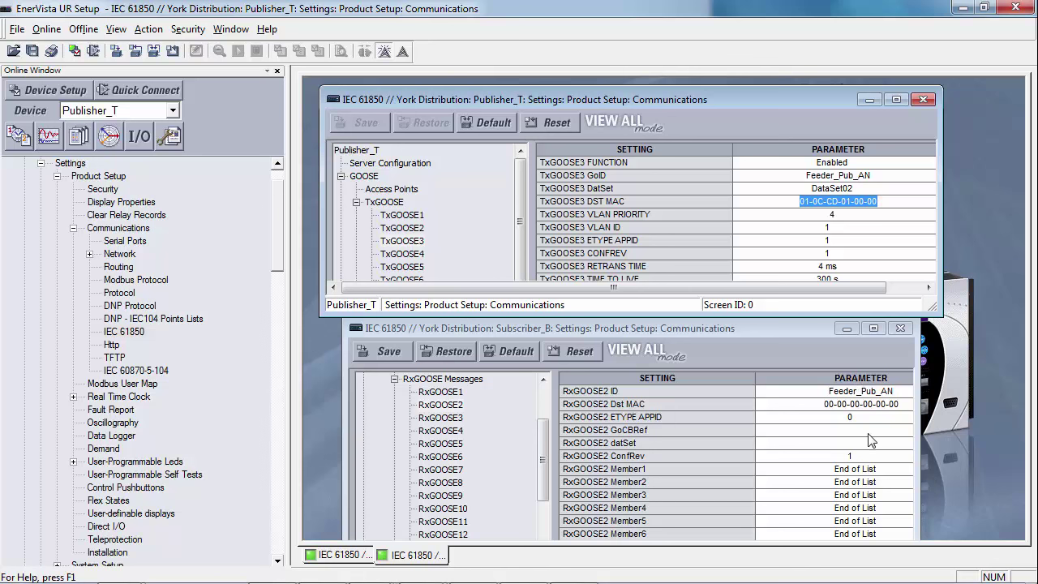
{"action": "left_click", "coordinate": [902, 405]}
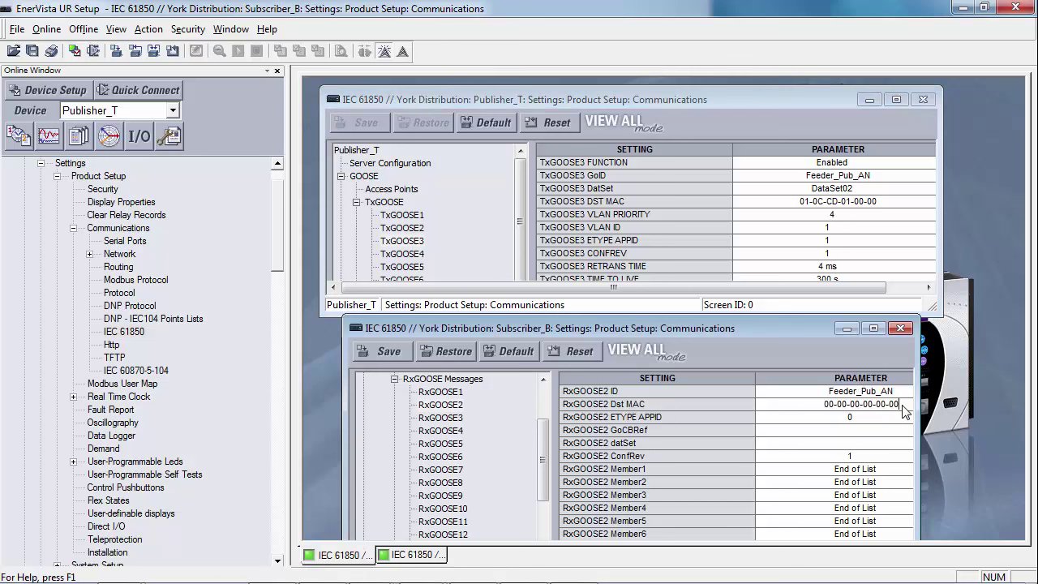
{"action": "left_click", "coordinate": [902, 405]}
{"action": "key", "text": "ctrl+v"}
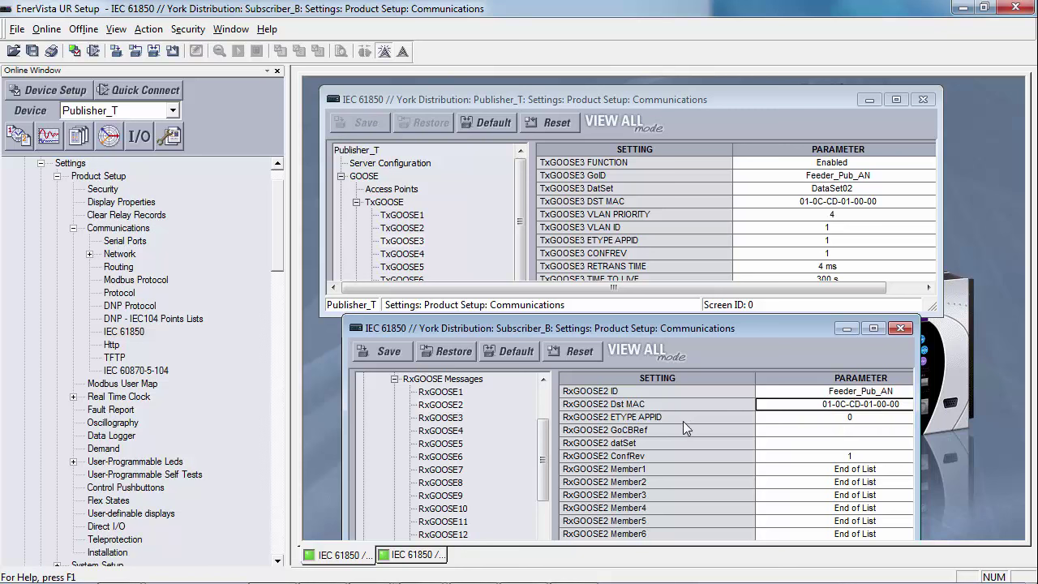
{"action": "left_click", "coordinate": [853, 417]}
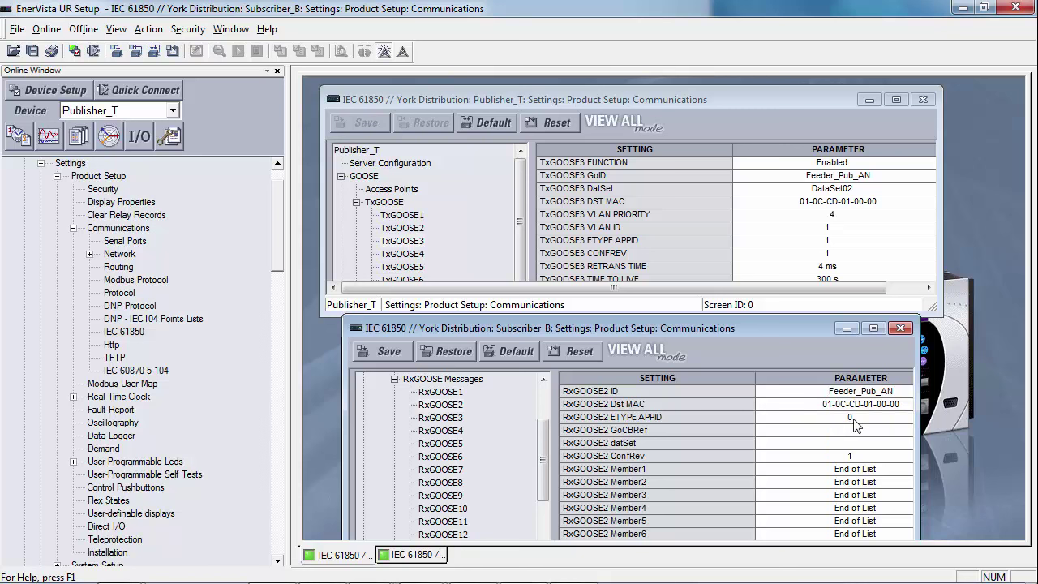
{"action": "type", "text": "1"}
Set RxGOOSE2 GoCBRef to Feeder_PubMaster/LLN0.GoCB03, copying the IED name Feeder_Pub from Publisher_T's server configuration
{"action": "left_click", "coordinate": [385, 164]}
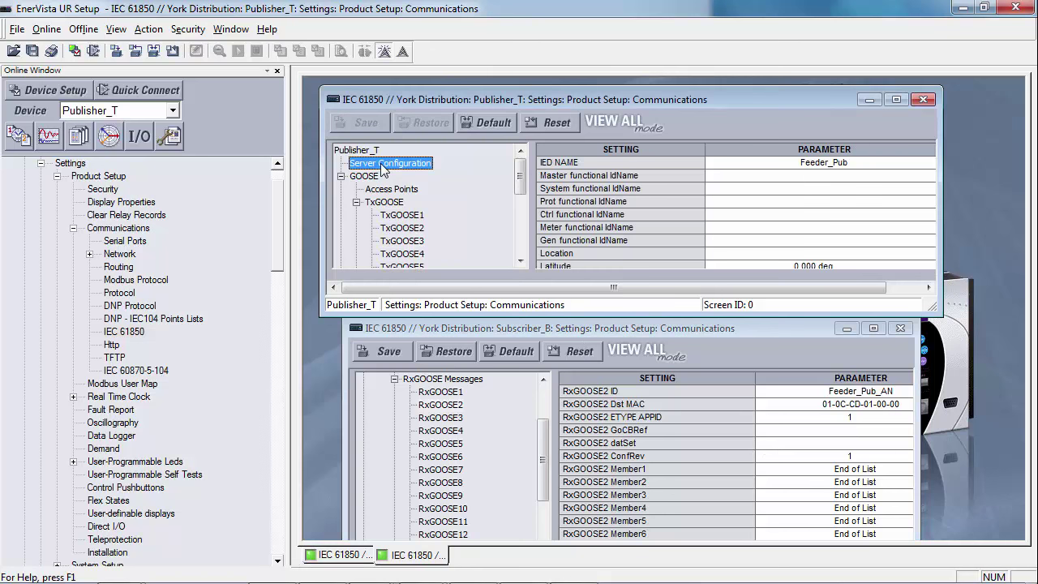
{"action": "left_click", "coordinate": [866, 164]}
{"action": "key", "text": "ctrl+c"}
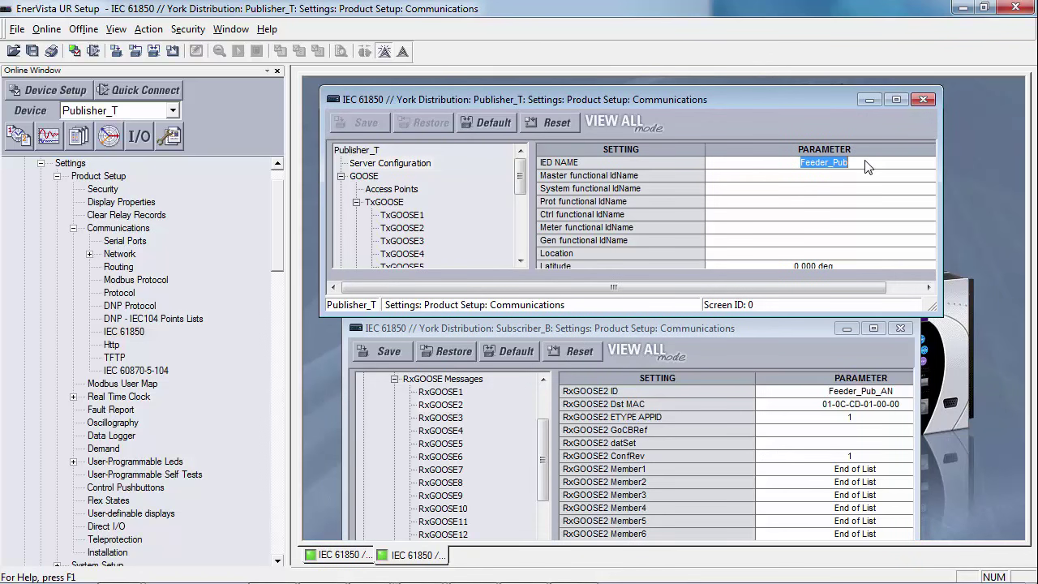
{"action": "left_click", "coordinate": [842, 432]}
{"action": "key", "text": "ctrl+v"}
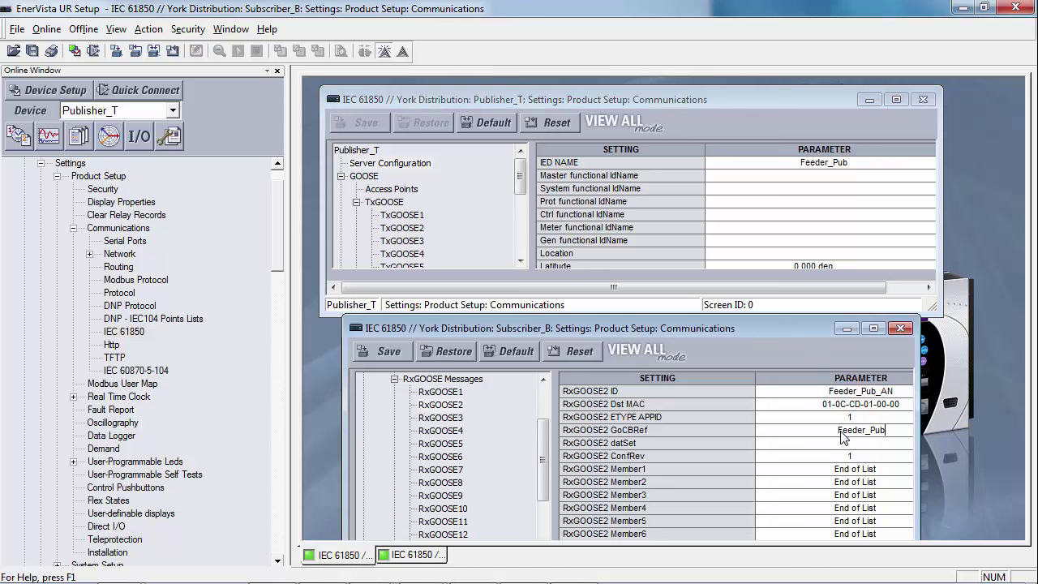
{"action": "type", "text": "Master/LLN"}
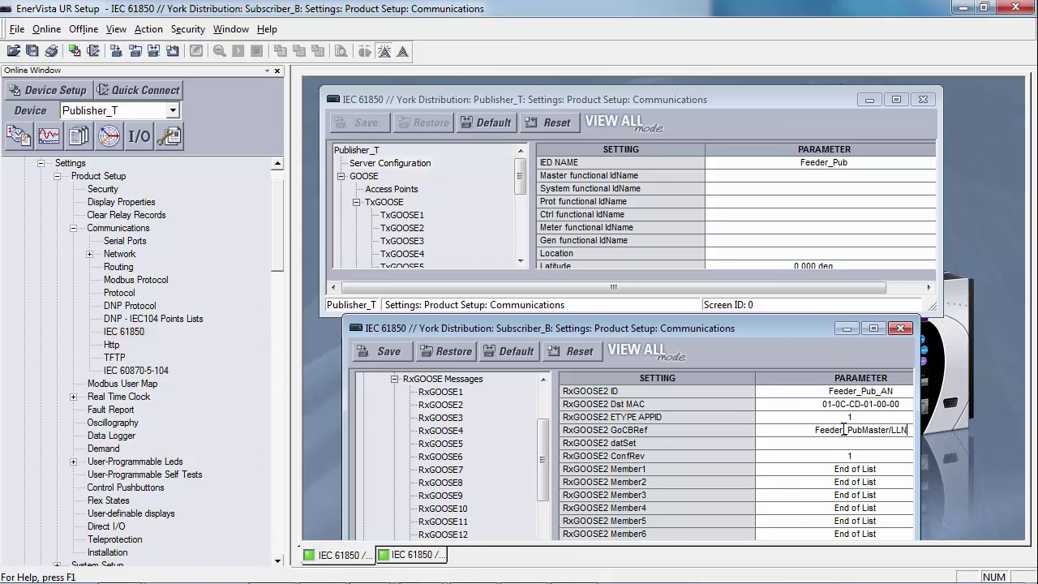
{"action": "type", "text": "0.G"}
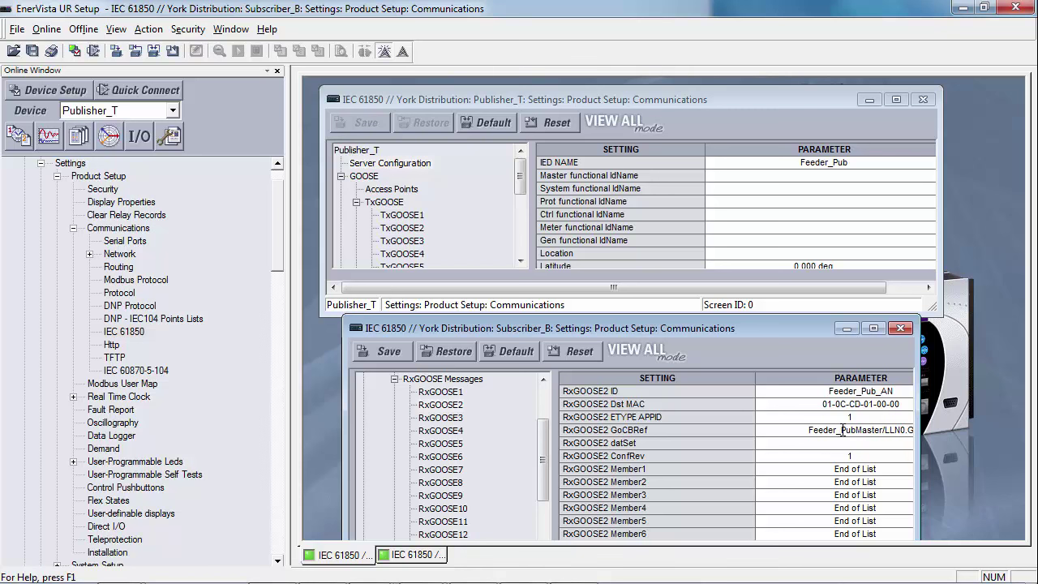
{"action": "type", "text": "oC"}
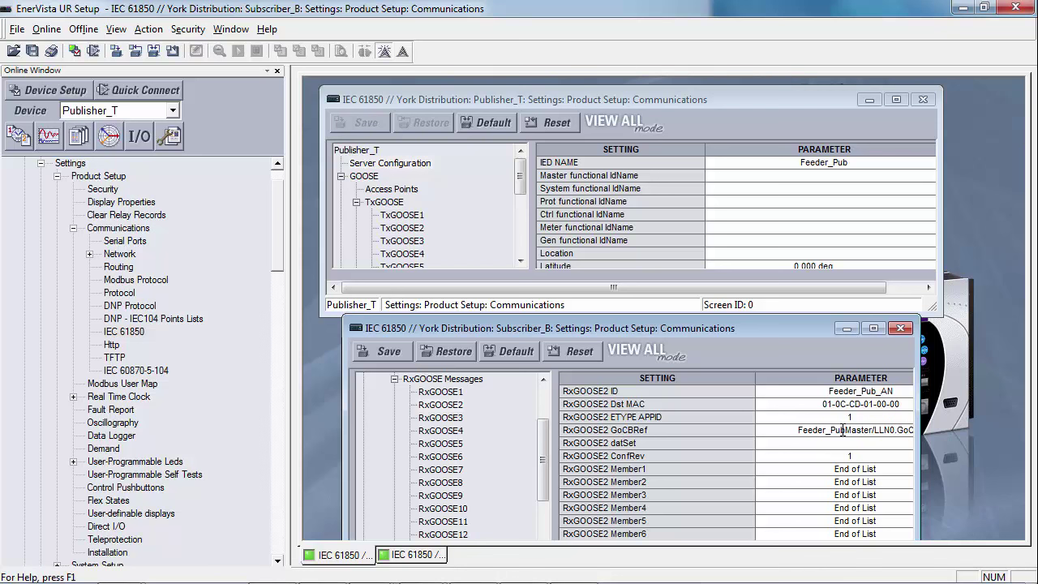
{"action": "type", "text": "B"}
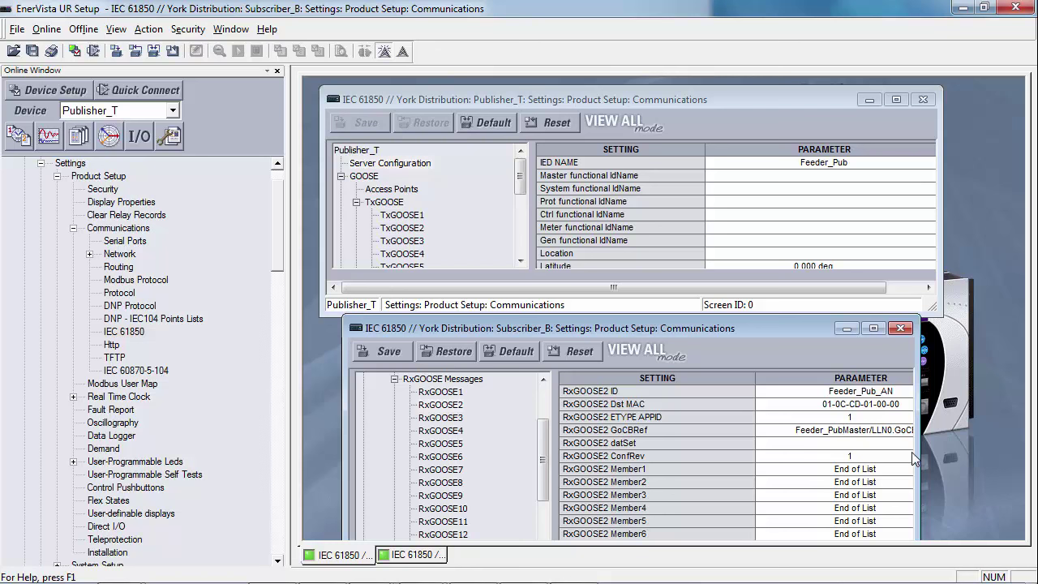
Widen Subscriber_B's window and align it under Publisher_T's so the whole GoCBRef value can be read
{"action": "left_click_drag", "start_coordinate": [920, 456], "coordinate": [940, 456]}
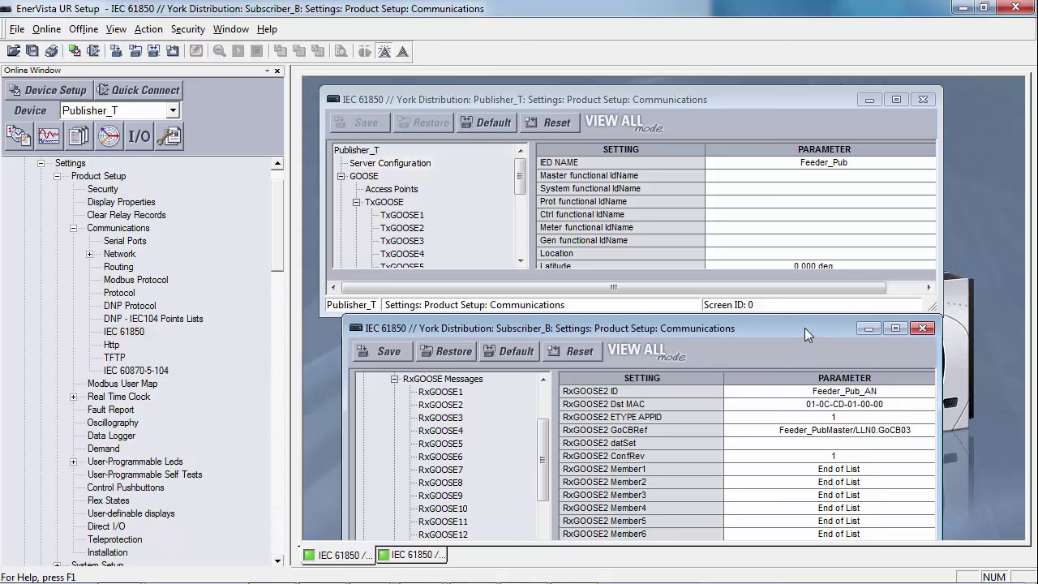
{"action": "mouse_move", "coordinate": [807, 329]}
{"action": "left_mouse_down"}
{"action": "mouse_move", "coordinate": [779, 329]}
{"action": "mouse_move", "coordinate": [788, 330]}
{"action": "left_mouse_up"}
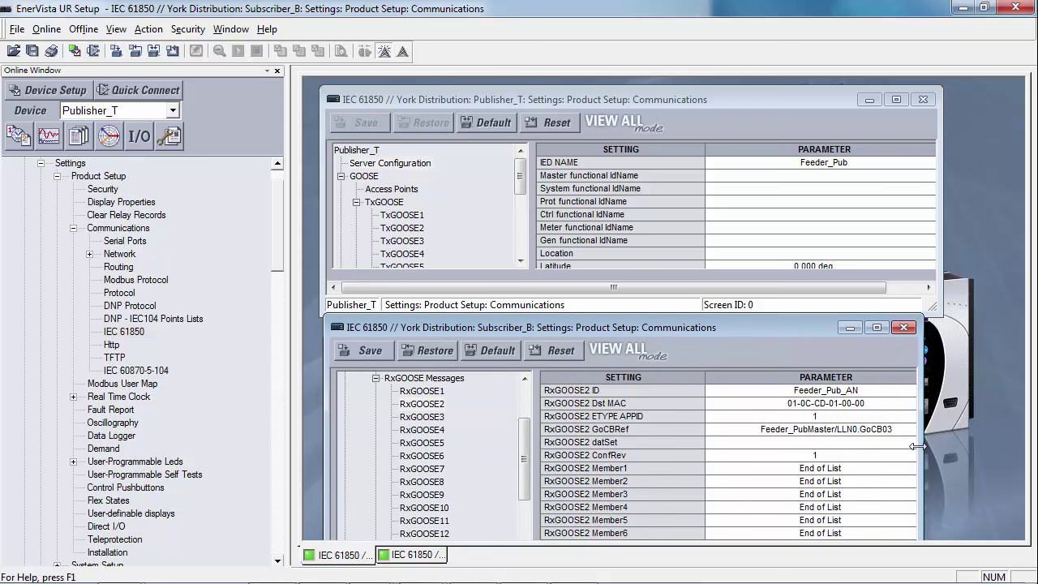
{"action": "left_click_drag", "start_coordinate": [917, 446], "coordinate": [933, 447]}
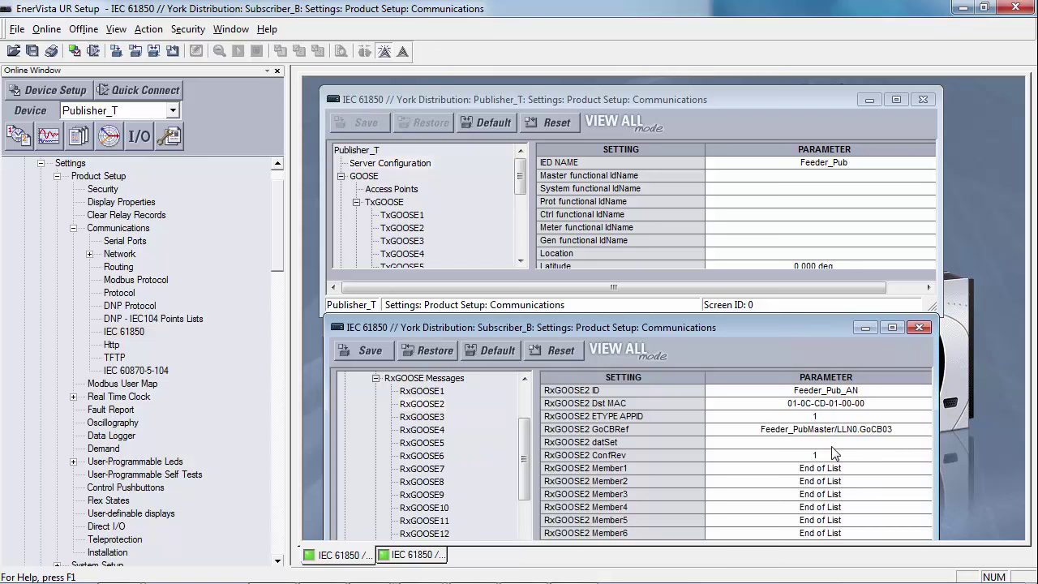
Copy Publisher_T's DataSet02 name Feeder_Pub_DS2 into Subscriber_B's RxGOOSE2 datSet
{"action": "left_click_drag", "start_coordinate": [521, 179], "coordinate": [532, 217]}
{"action": "left_click", "coordinate": [341, 228]}
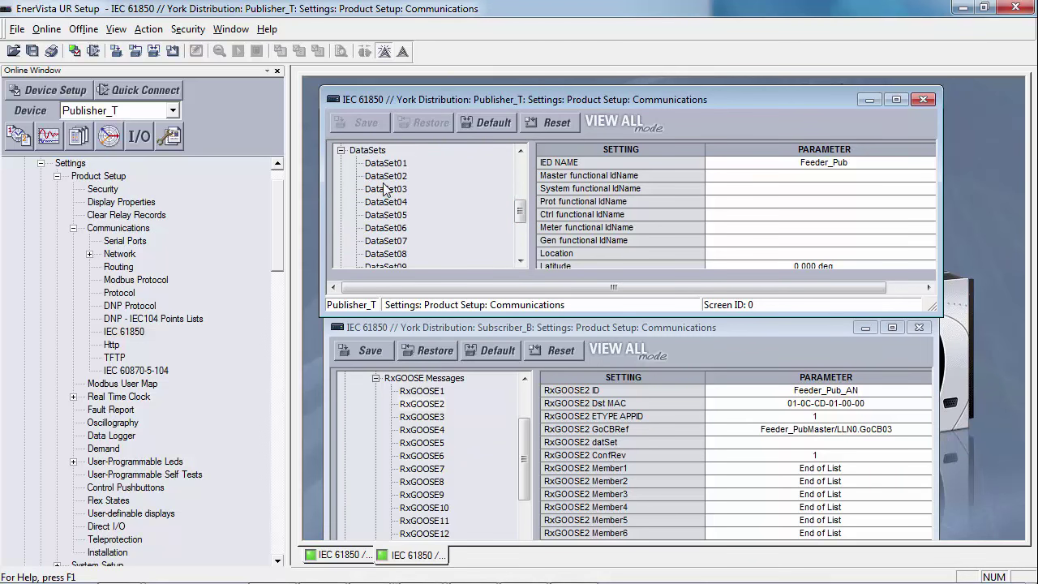
{"action": "left_click", "coordinate": [386, 177]}
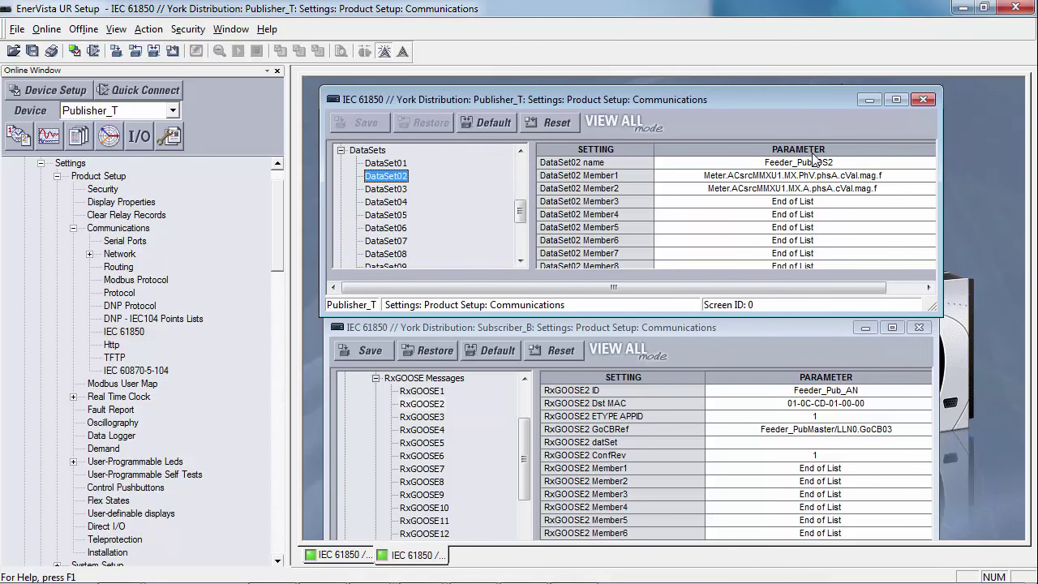
{"action": "left_click", "coordinate": [851, 164]}
{"action": "key", "text": "ctrl+c"}
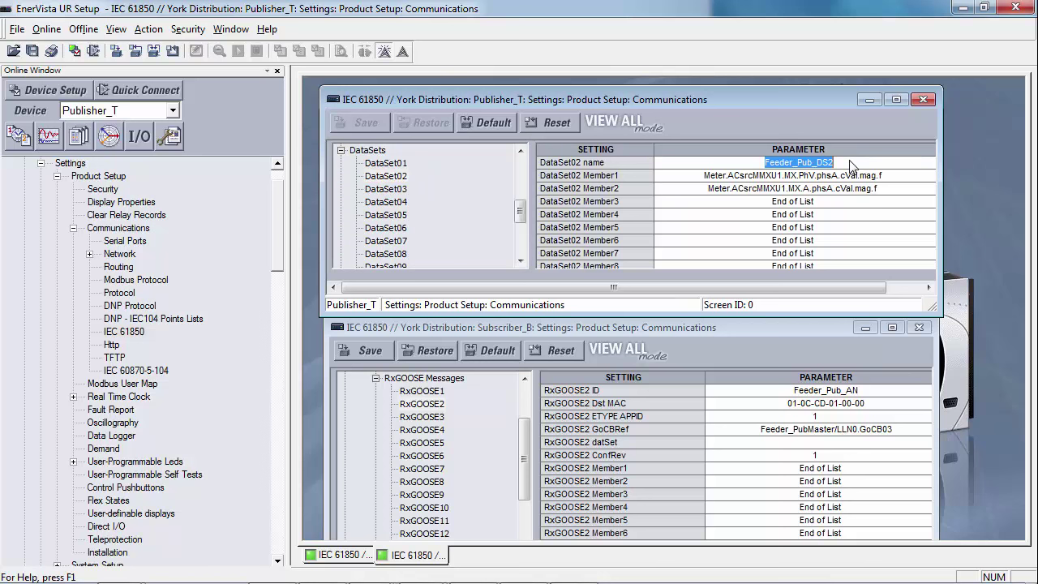
{"action": "left_click", "coordinate": [825, 443]}
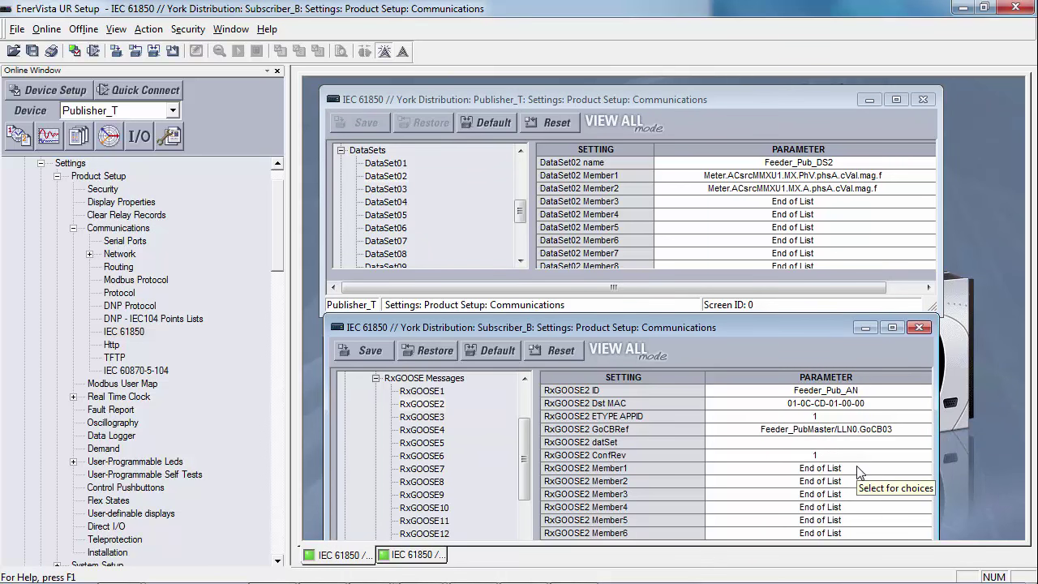
{"action": "key", "text": "ctrl+v"}
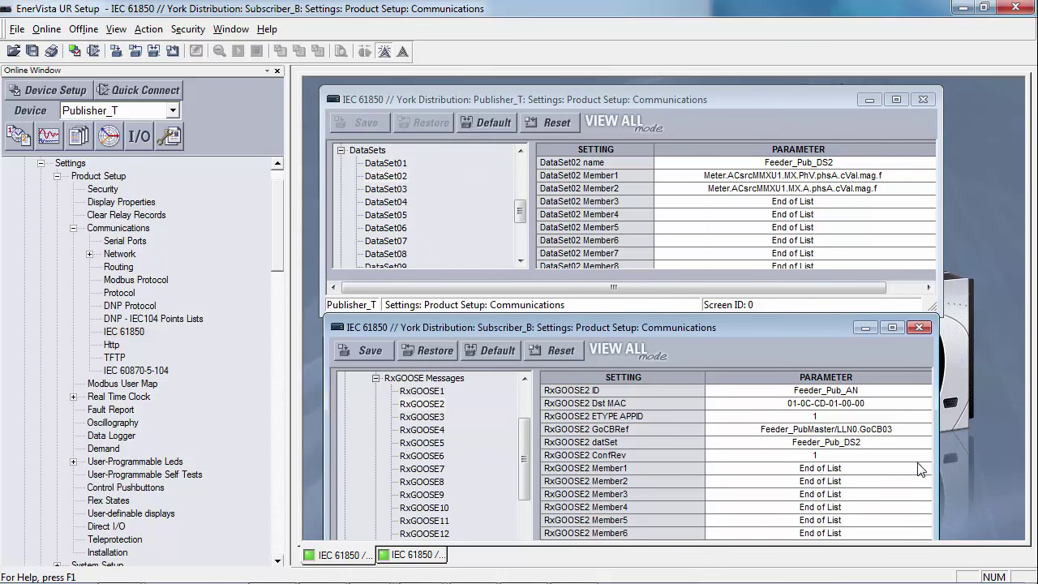
Set Subscriber_B's RxGOOSE2 Member1 and Member2 to FLOAT32 and save the settings
{"action": "left_click_drag", "start_coordinate": [932, 463], "coordinate": [954, 465]}
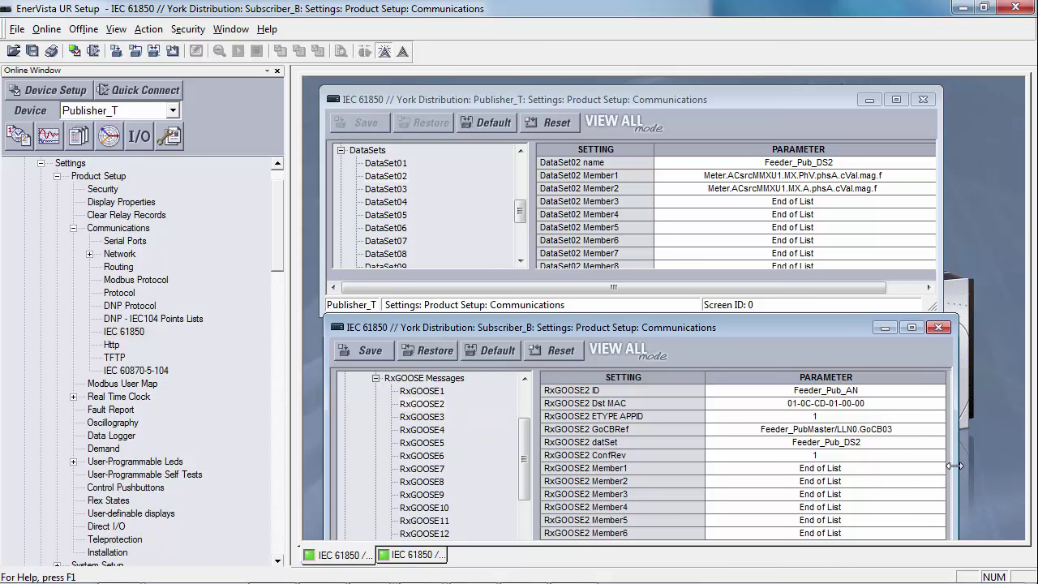
{"action": "left_click", "coordinate": [892, 468]}
{"action": "left_click", "coordinate": [938, 469]}
{"action": "left_click", "coordinate": [771, 508]}
{"action": "left_click", "coordinate": [879, 483]}
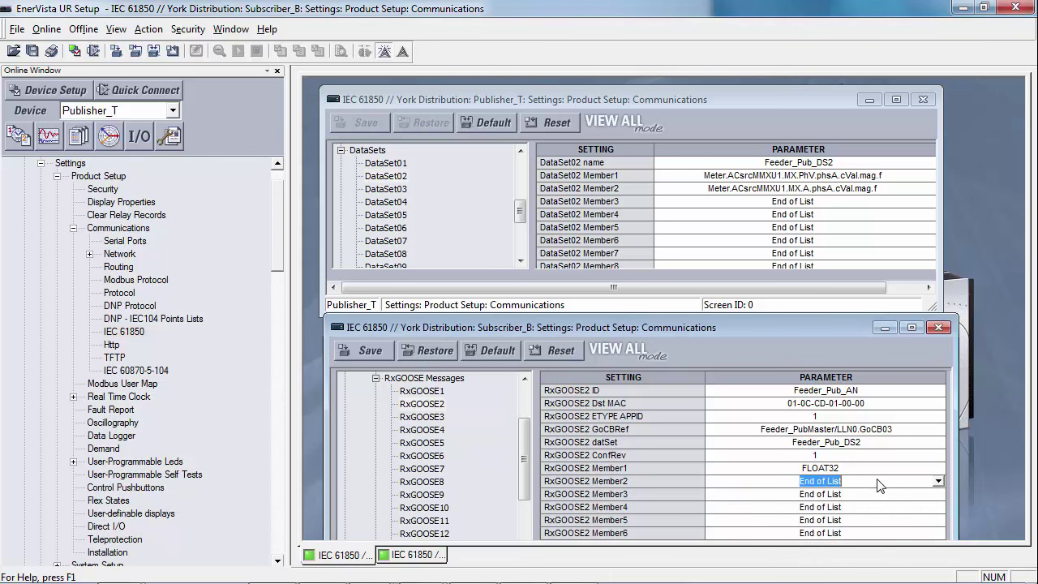
{"action": "left_click", "coordinate": [938, 483]}
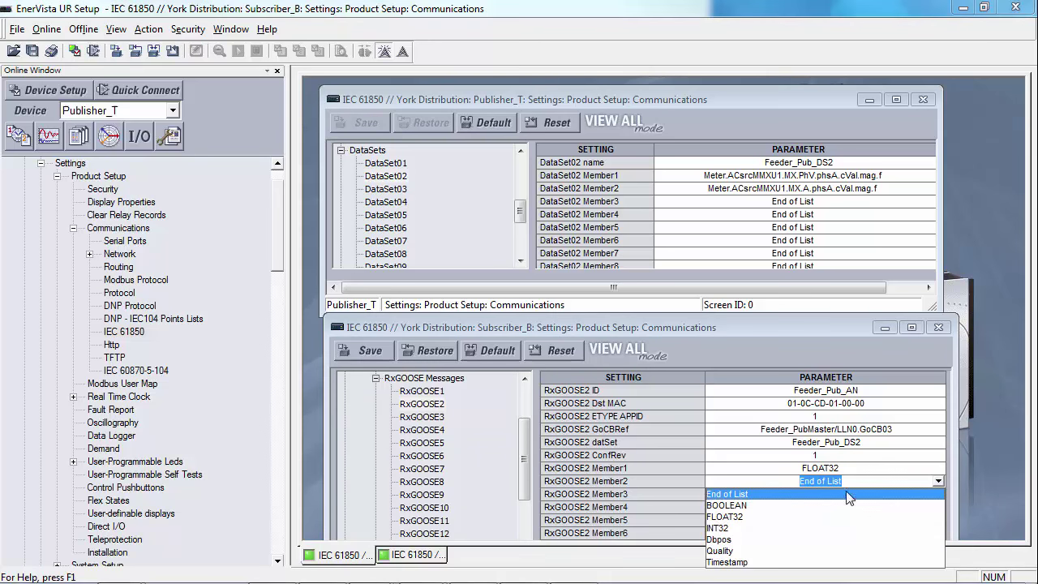
{"action": "left_click", "coordinate": [749, 517]}
{"action": "left_click", "coordinate": [1034, 567]}
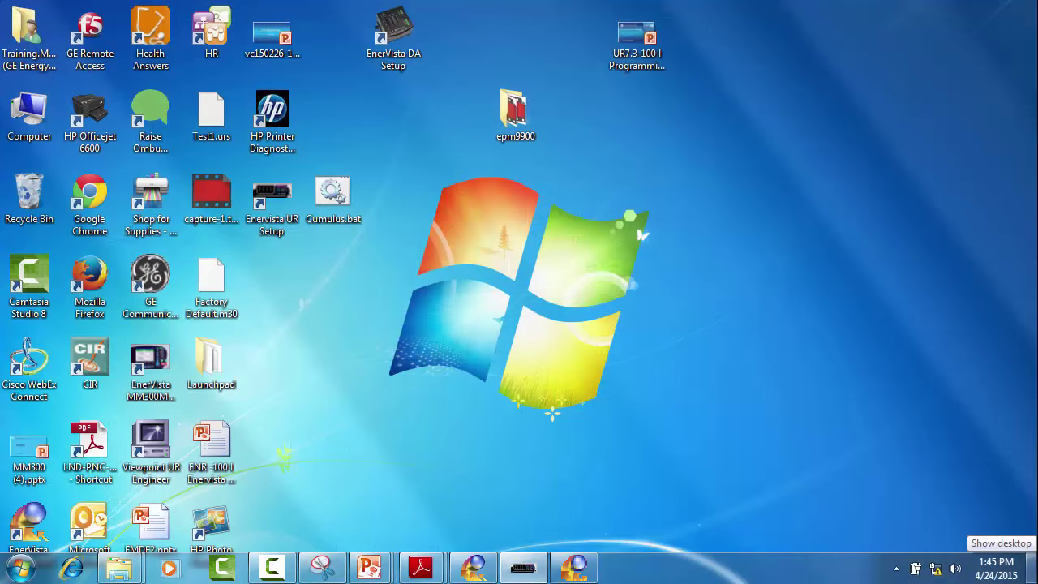
{"action": "left_click", "coordinate": [1034, 567]}
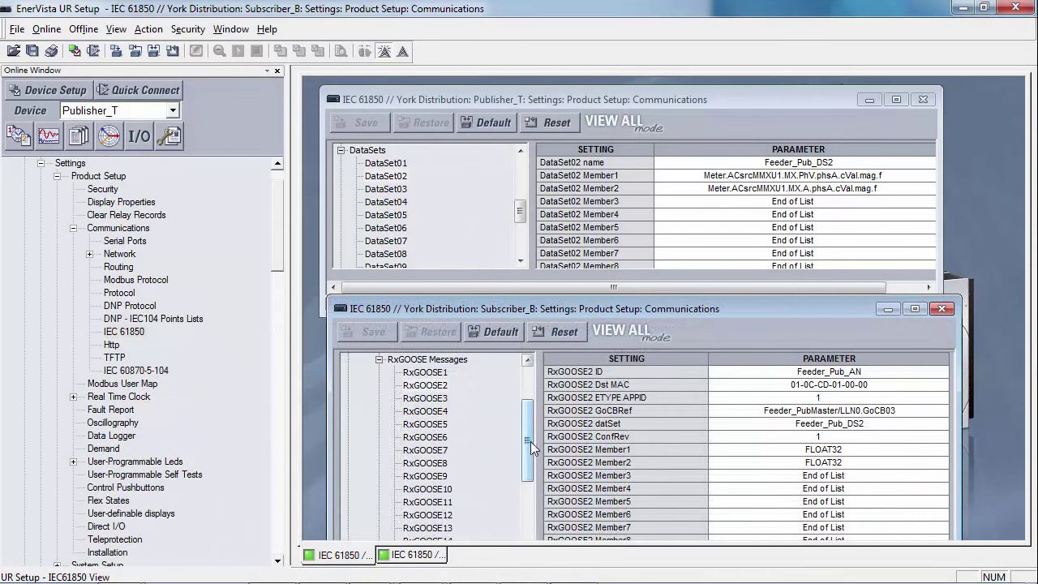
Expand Subscriber_B's RxGOOSE Analog Inputs and close Publisher_T's IEC 61850 window to make room for Subscriber_B's
{"action": "left_click_drag", "start_coordinate": [530, 441], "coordinate": [534, 484]}
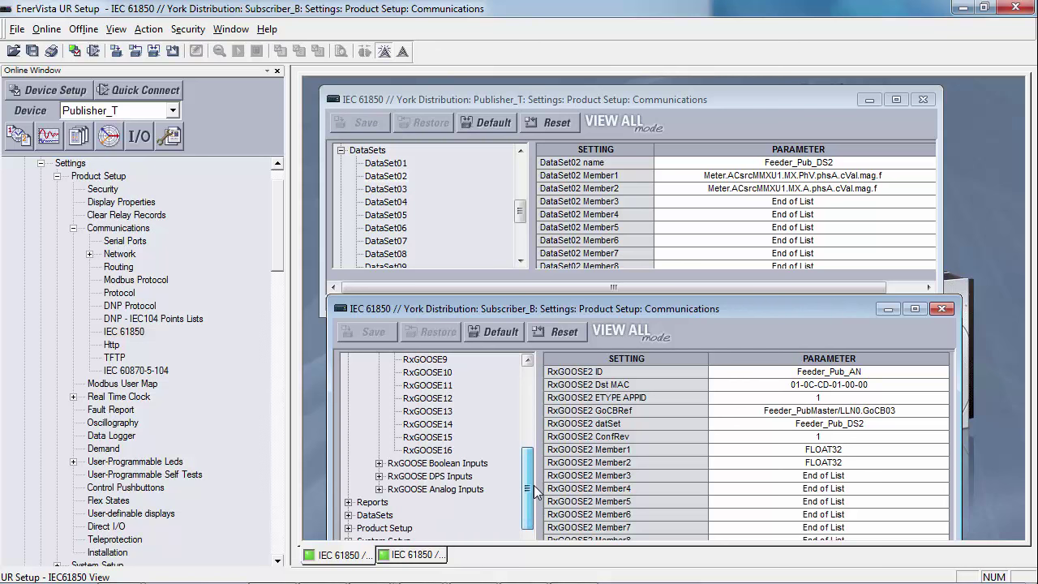
{"action": "left_click", "coordinate": [379, 489]}
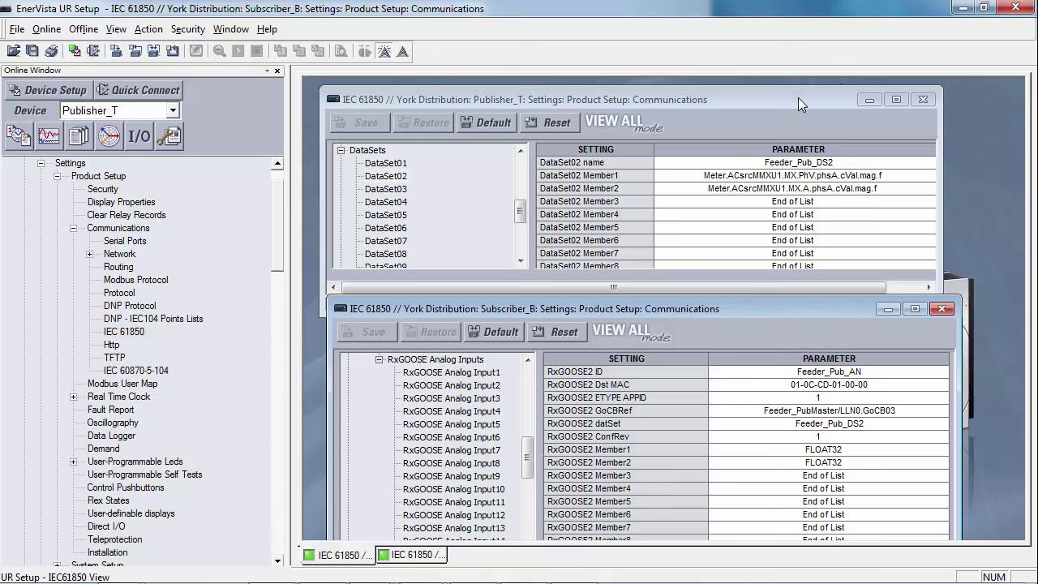
{"action": "left_click_drag", "start_coordinate": [797, 97], "coordinate": [797, 90]}
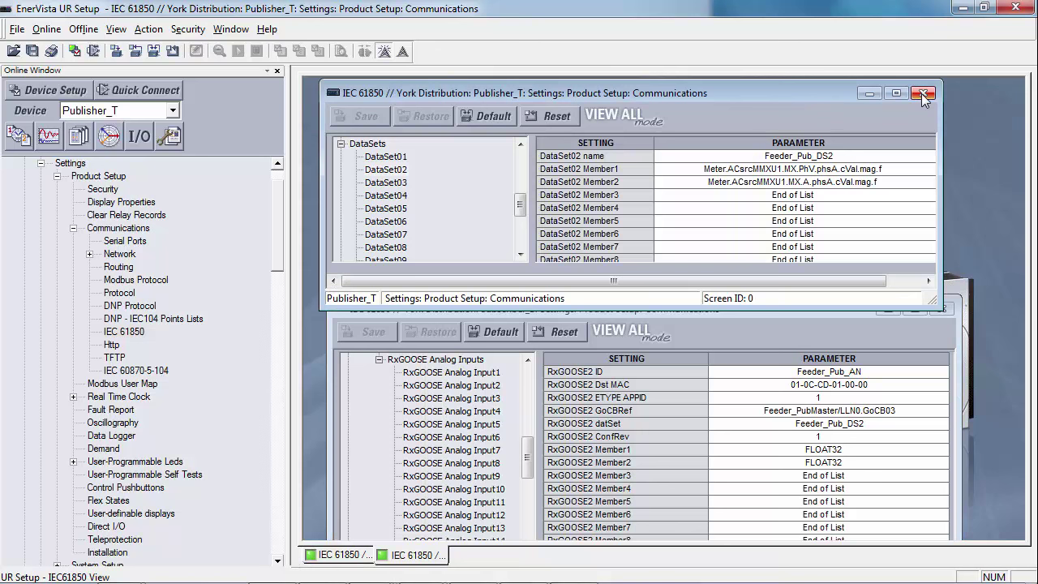
{"action": "left_click", "coordinate": [923, 94]}
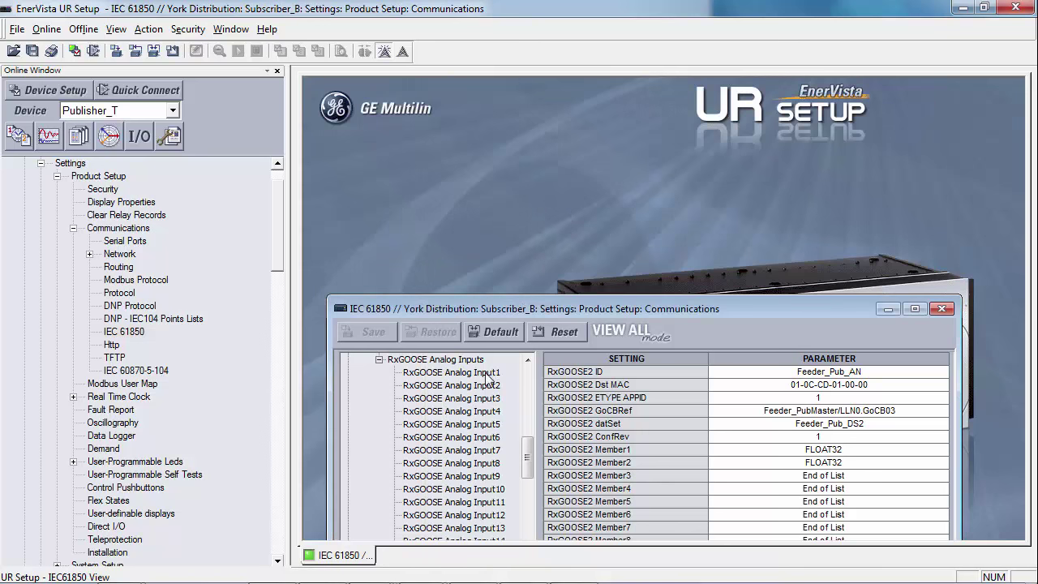
{"action": "left_click_drag", "start_coordinate": [580, 303], "coordinate": [560, 147]}
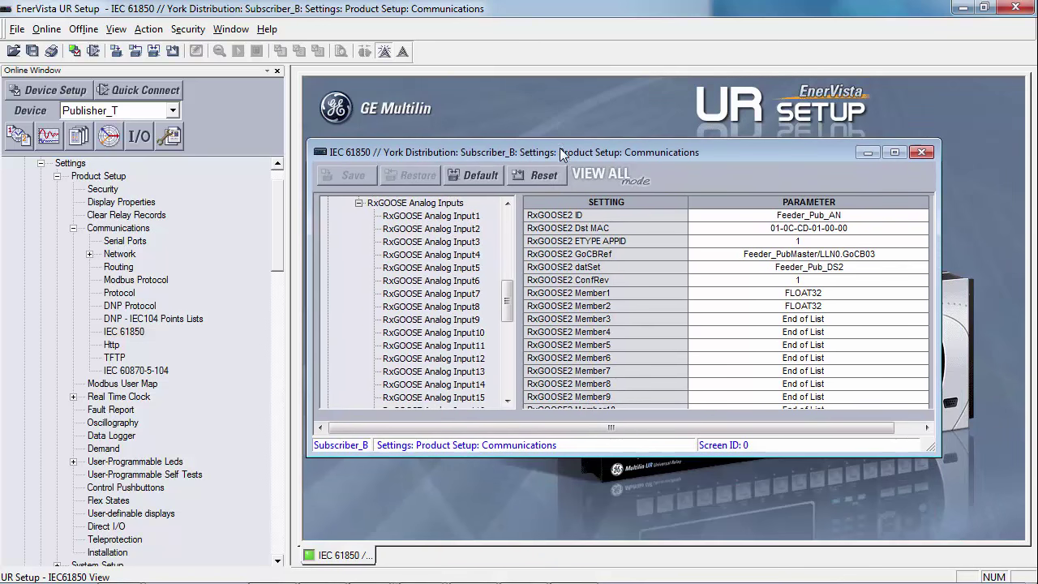
Configure RxGOOSE Analog Input1 with ID Van and RxGOOSE2 as its source message, using member 1
{"action": "left_click", "coordinate": [452, 218]}
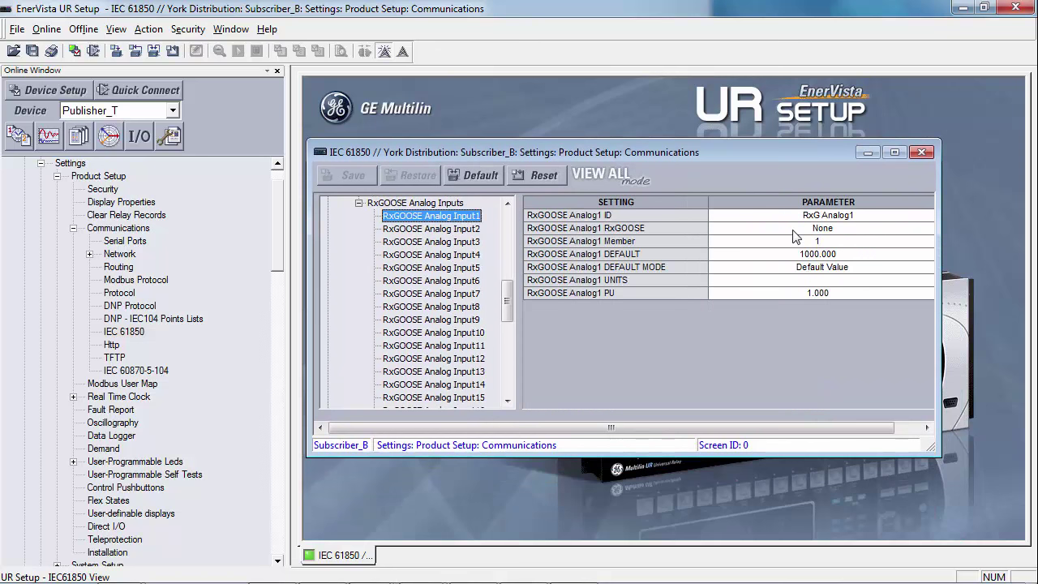
{"action": "left_click", "coordinate": [868, 217]}
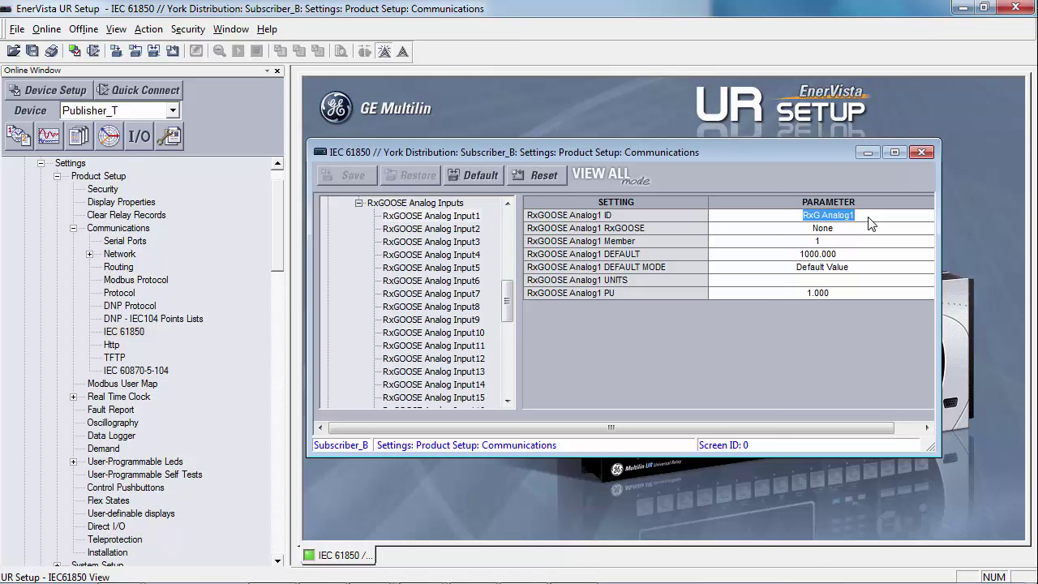
{"action": "type", "text": "Van"}
{"action": "left_click", "coordinate": [898, 233]}
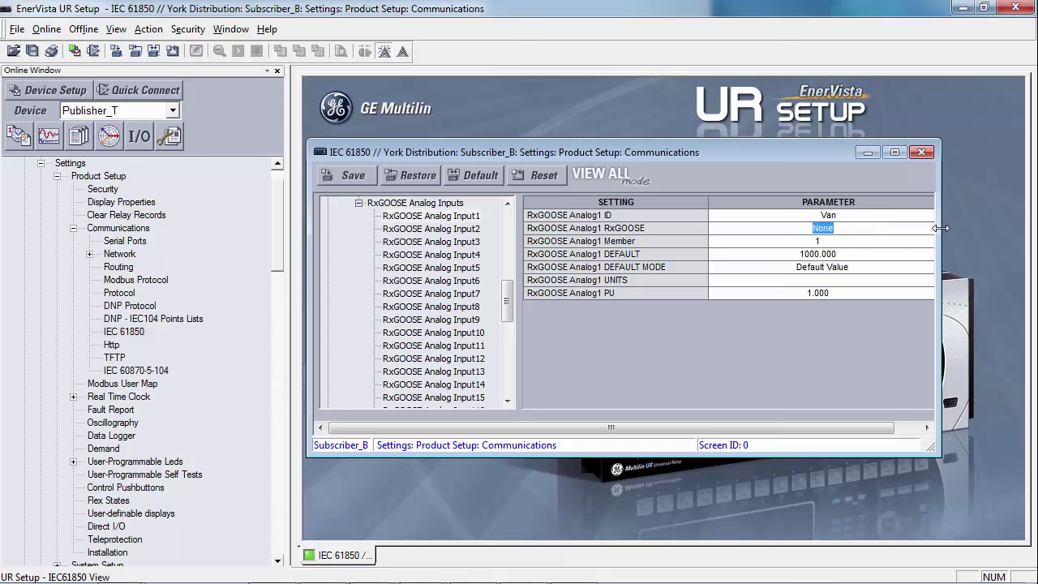
{"action": "left_click_drag", "start_coordinate": [940, 228], "coordinate": [973, 228]}
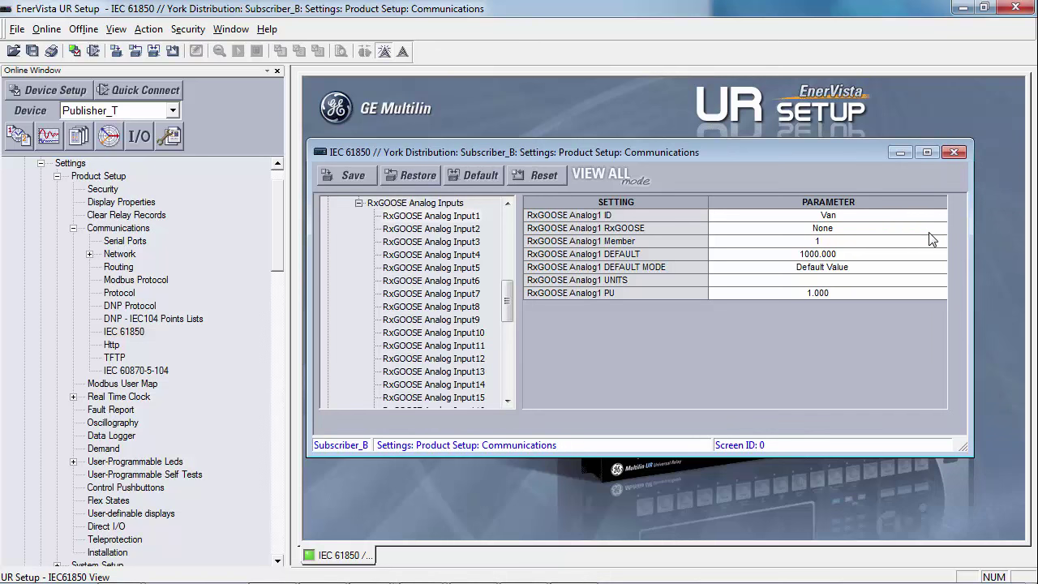
{"action": "left_click", "coordinate": [935, 229]}
{"action": "left_click", "coordinate": [939, 227]}
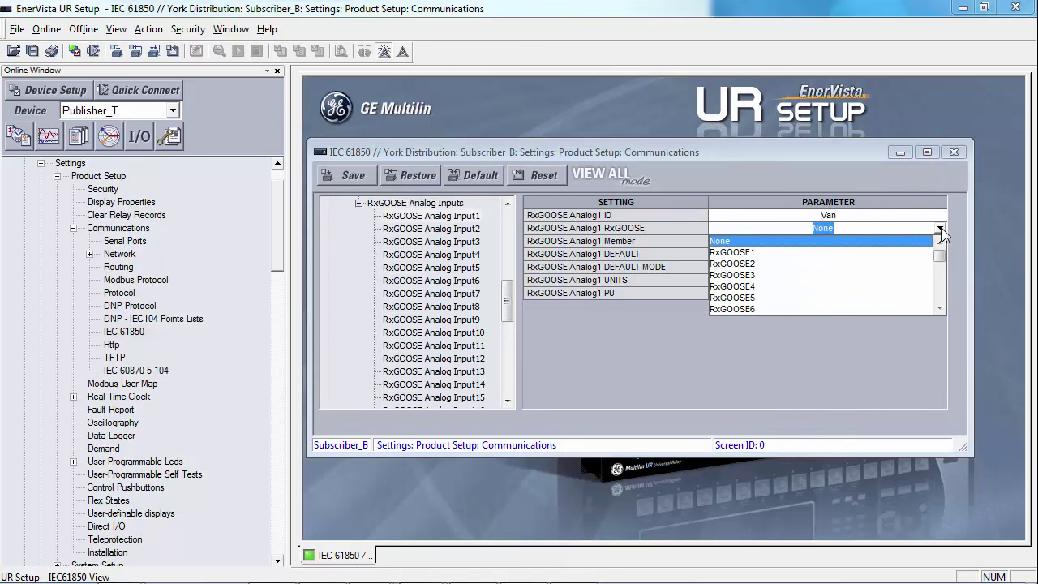
{"action": "left_click", "coordinate": [741, 264]}
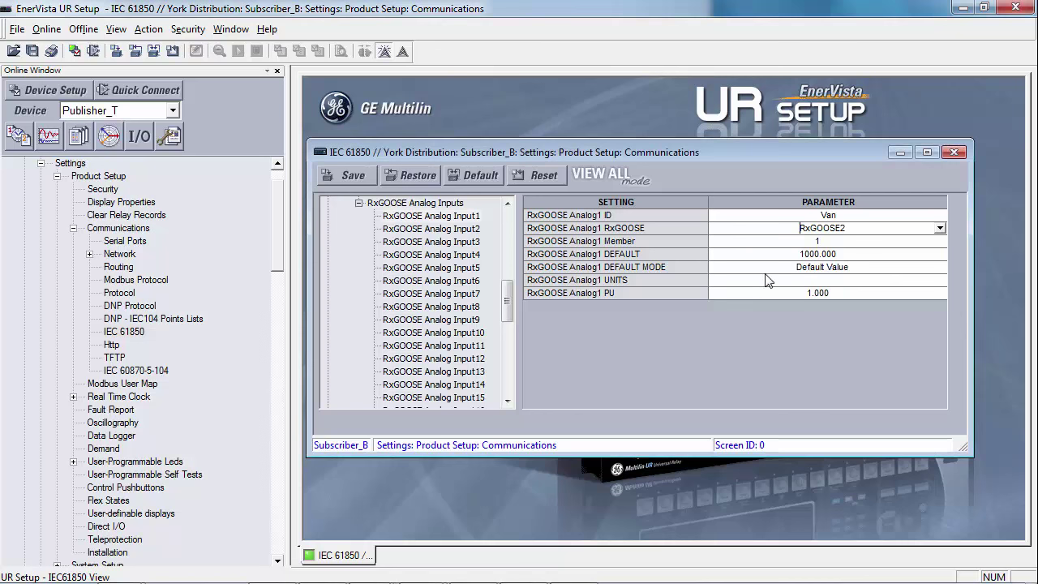
{"action": "left_click", "coordinate": [847, 241]}
{"action": "key", "text": "Tab"}
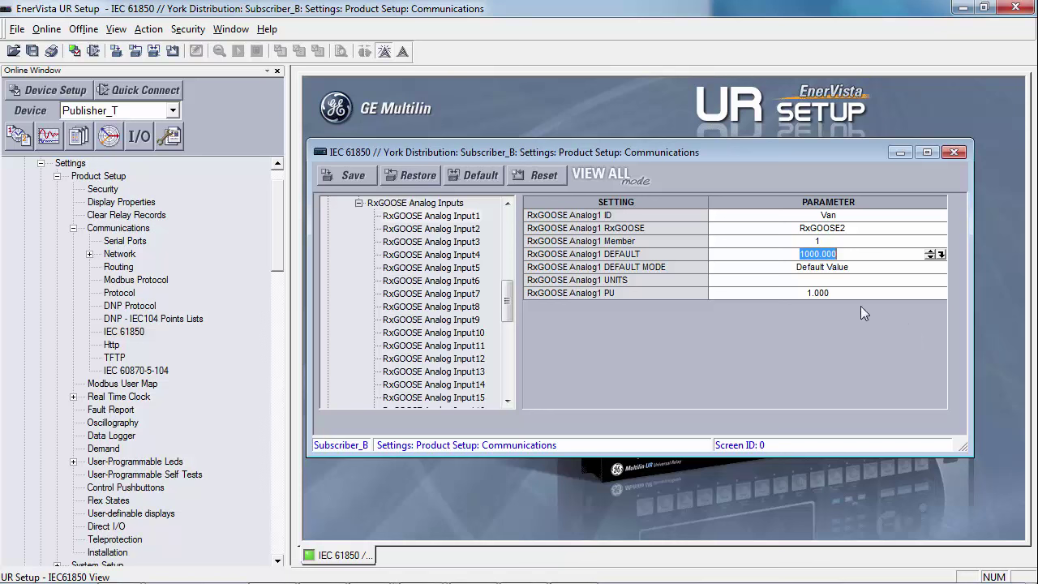
Configure RxGOOSE Analog Input2 with ID Ian, source message RxGOOSE2 and member 2, and save the settings
{"action": "left_click", "coordinate": [426, 231]}
{"action": "left_click", "coordinate": [867, 219]}
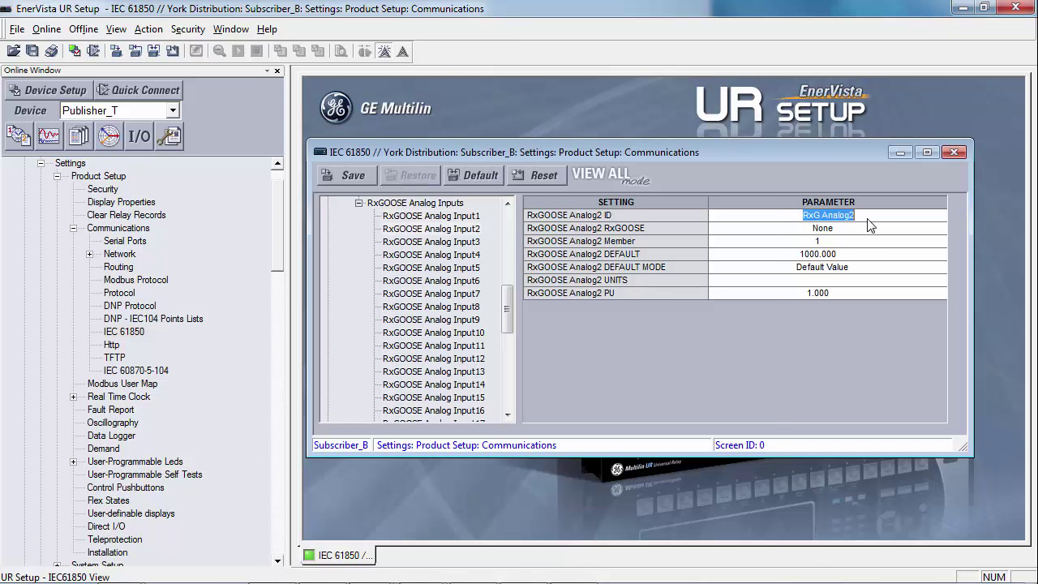
{"action": "left_click", "coordinate": [867, 219]}
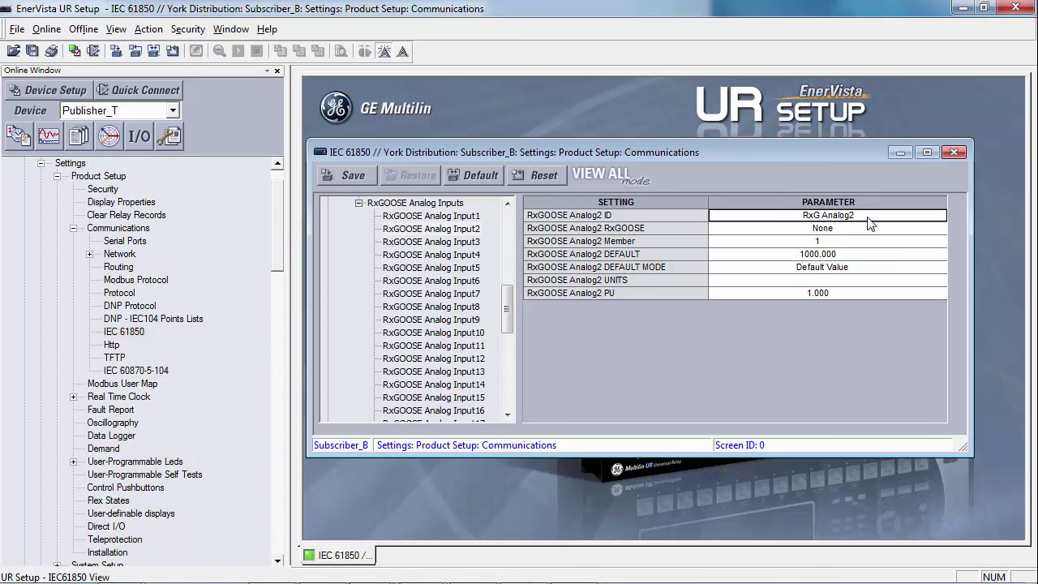
{"action": "left_click", "coordinate": [868, 219]}
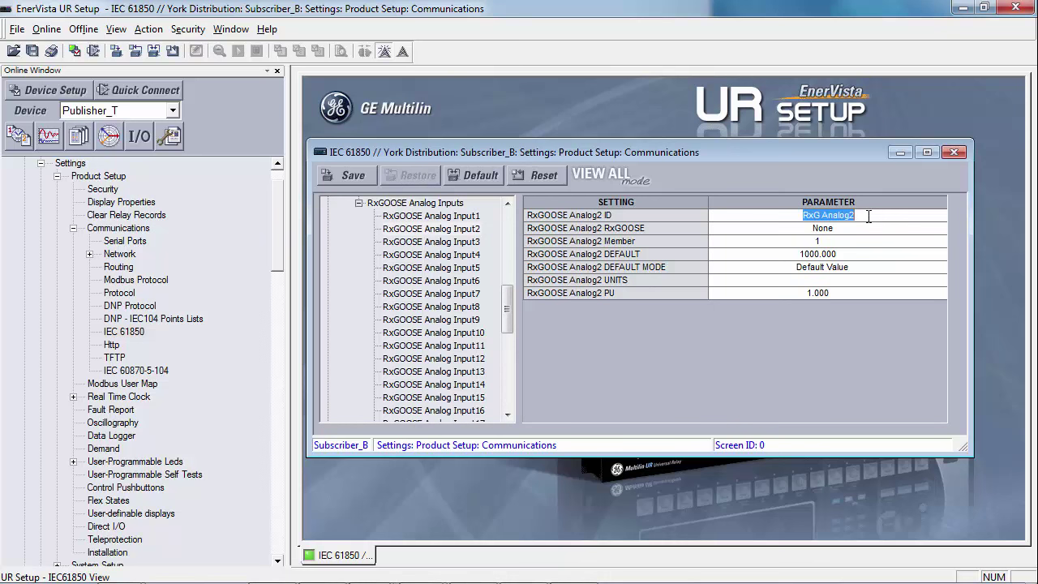
{"action": "type", "text": "lan"}
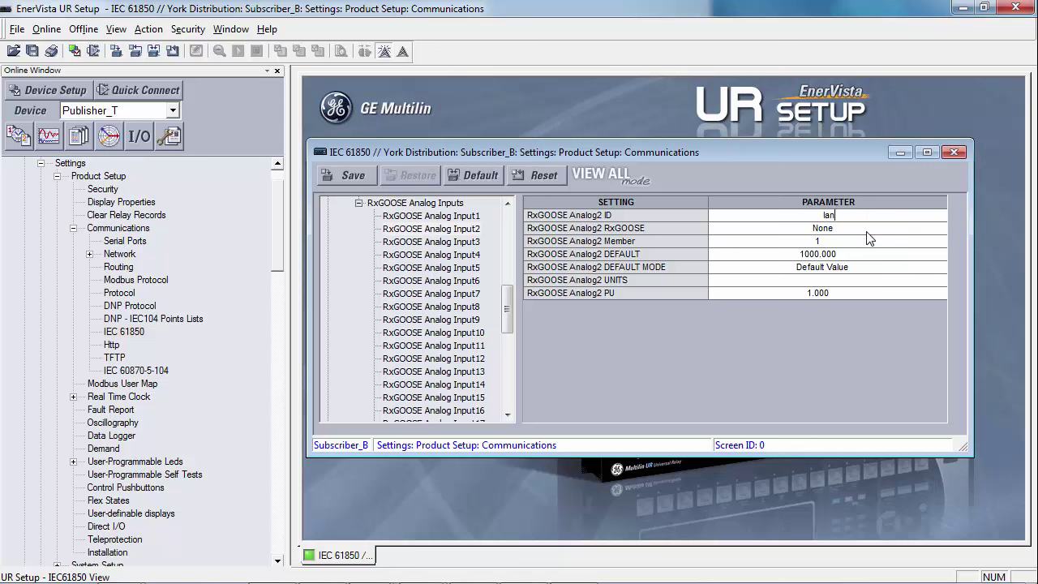
{"action": "left_click", "coordinate": [869, 230]}
{"action": "left_click", "coordinate": [938, 229]}
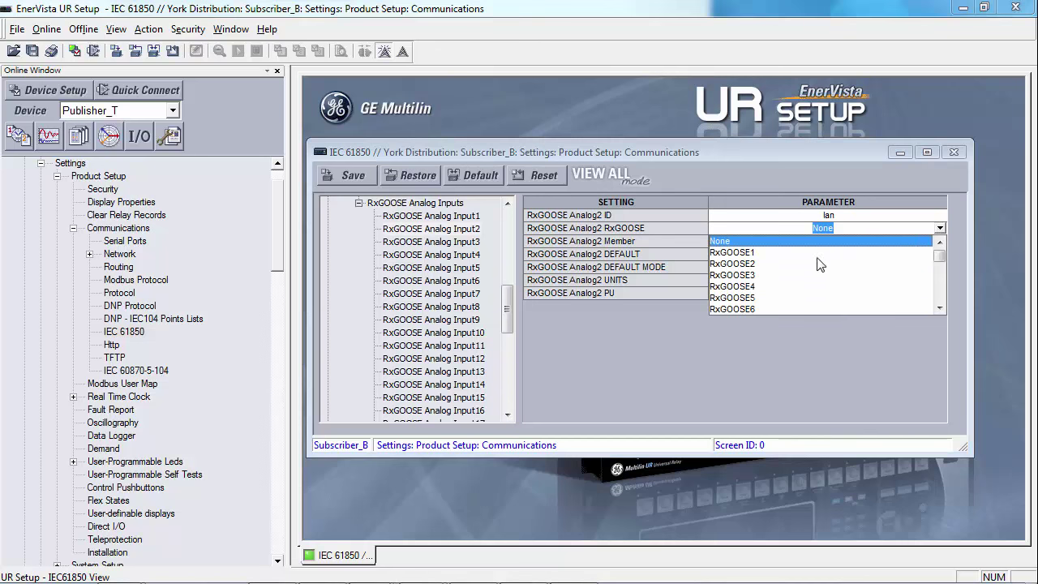
{"action": "left_click", "coordinate": [761, 263]}
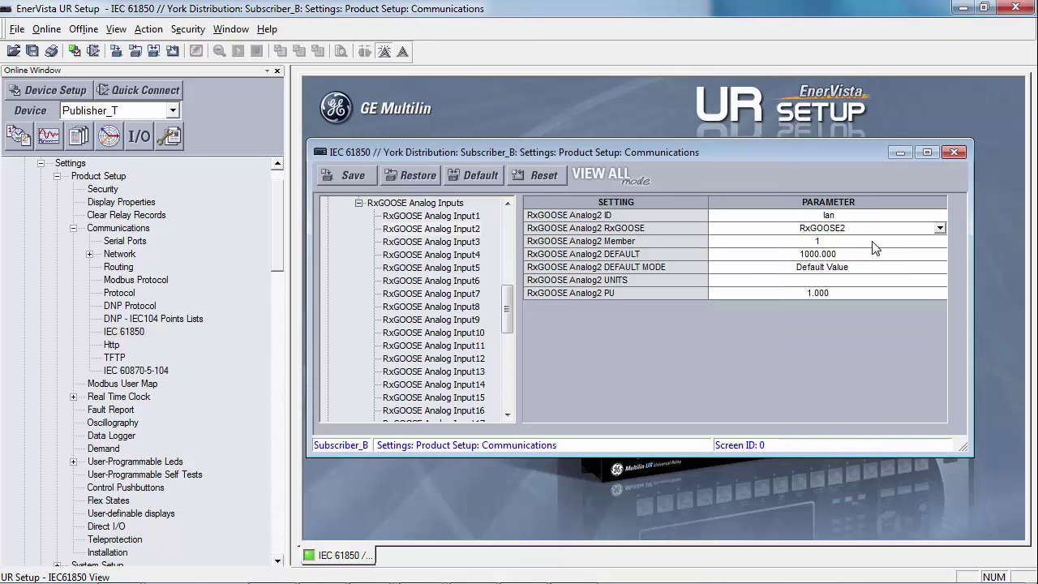
{"action": "left_click", "coordinate": [876, 241]}
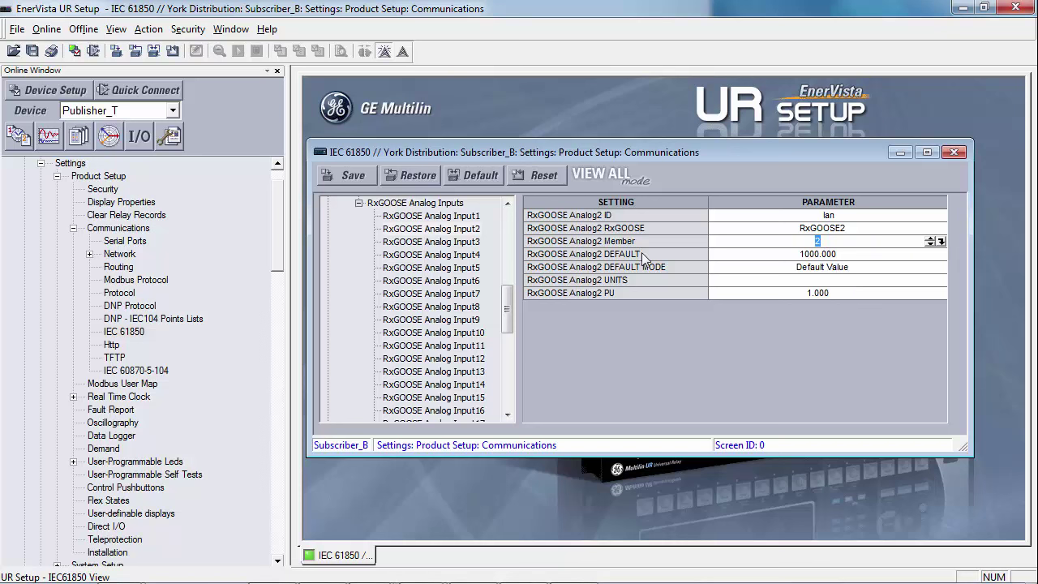
{"action": "left_click", "coordinate": [351, 176]}
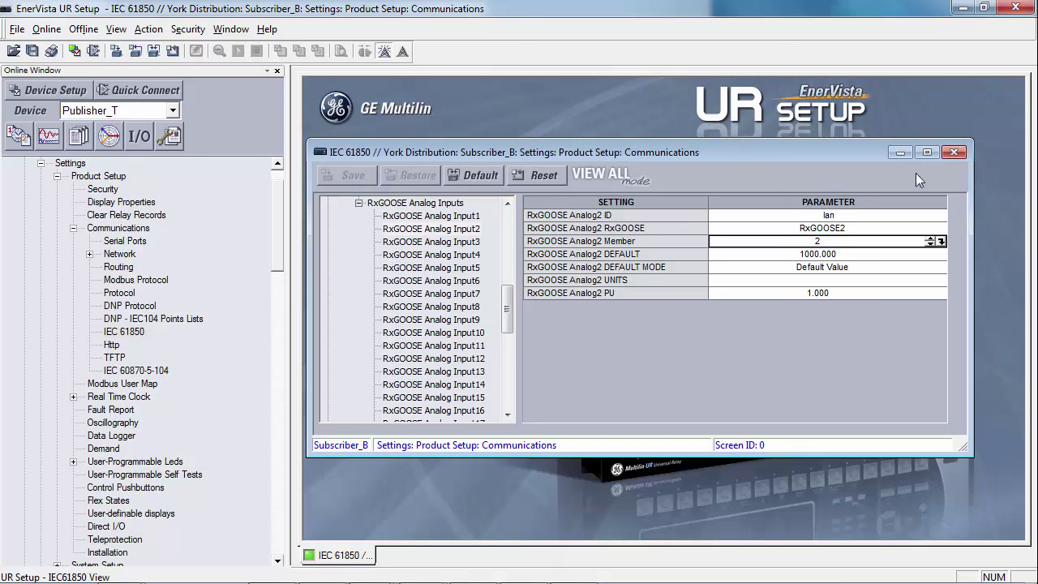
Close Subscriber_B's IEC 61850 settings, collapse Publisher_T's settings, and check the RxGOOSE Status in Subscriber_B's actual values
{"action": "left_click", "coordinate": [954, 154]}
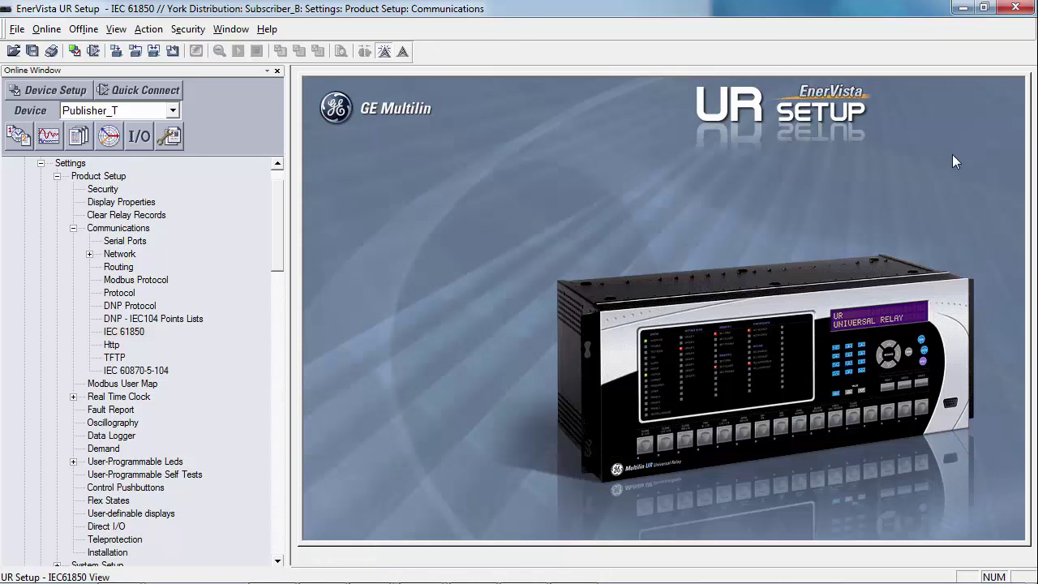
{"action": "scroll", "coordinate": [273, 194], "scroll_direction": "up", "scroll_amount": 1}
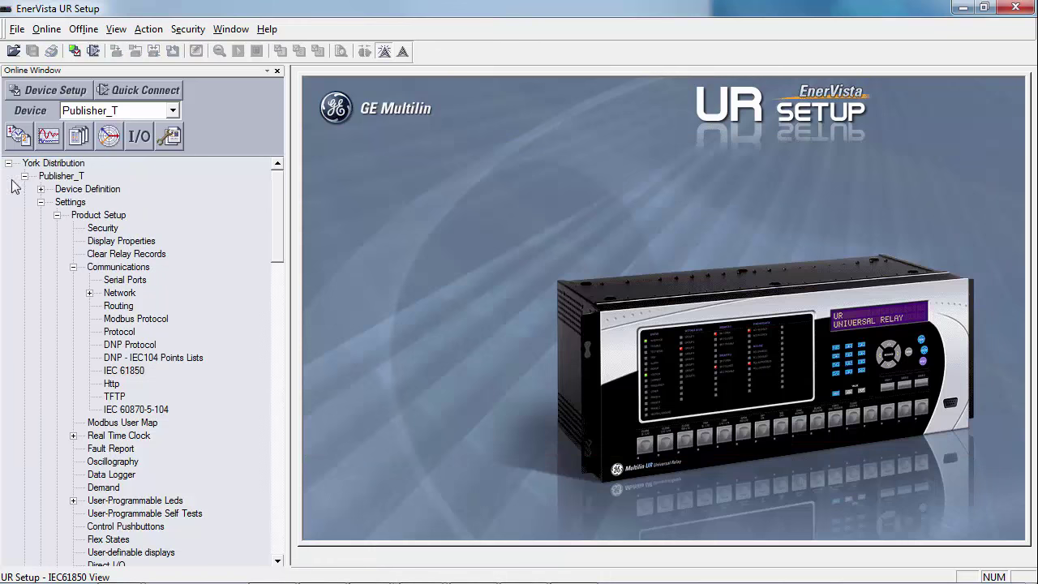
{"action": "left_click", "coordinate": [40, 203]}
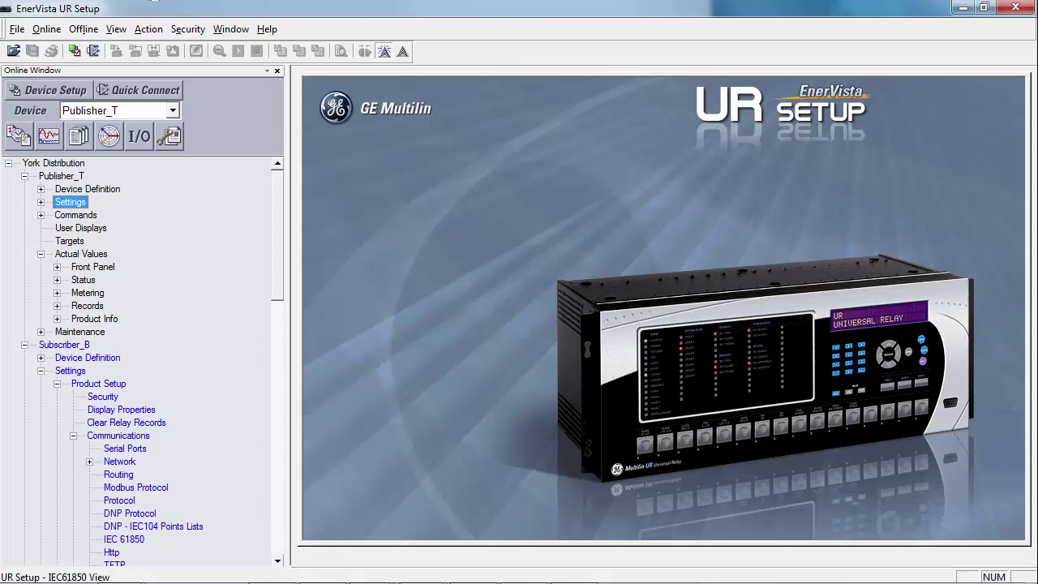
{"action": "scroll", "coordinate": [378, 140], "scroll_direction": "down", "scroll_amount": 2}
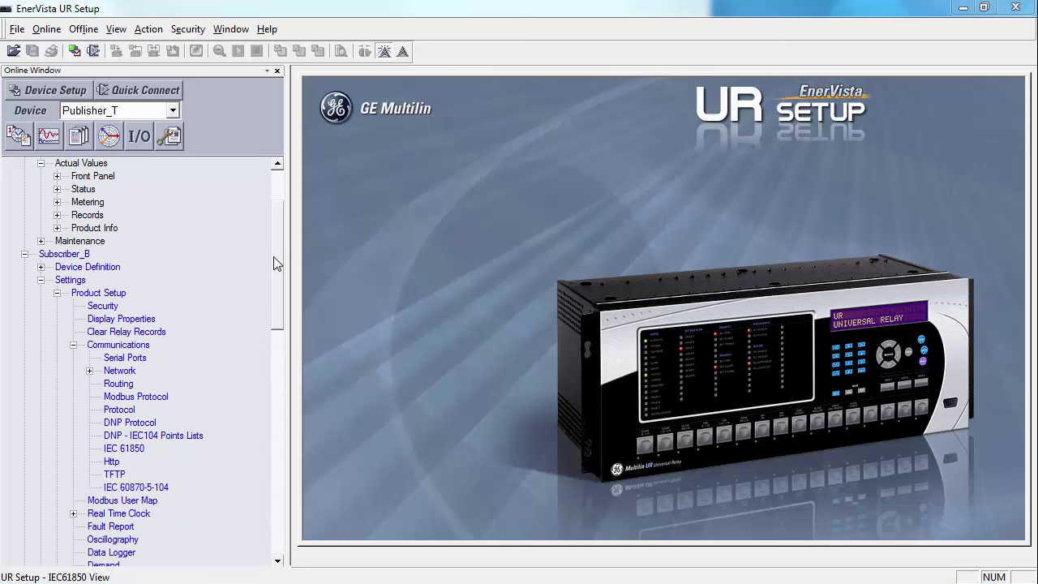
{"action": "left_click_drag", "start_coordinate": [270, 254], "coordinate": [311, 451]}
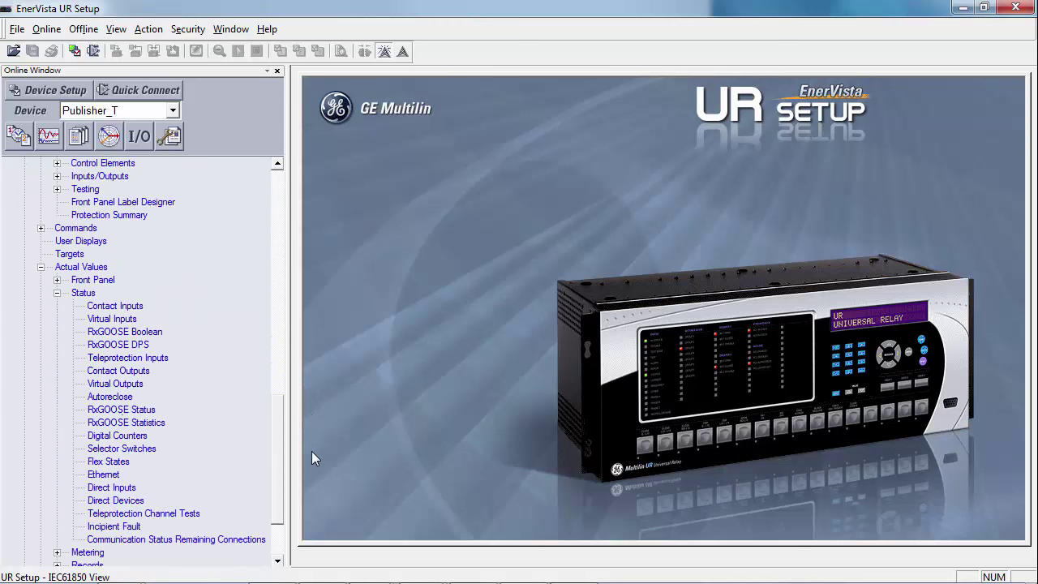
{"action": "double_click", "coordinate": [122, 410]}
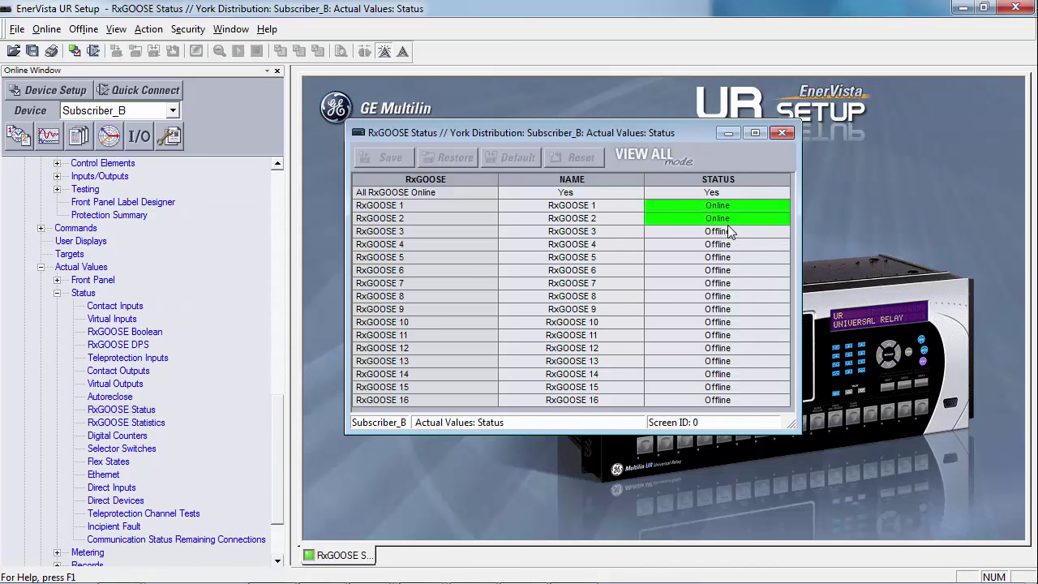
{"action": "left_click", "coordinate": [780, 134]}
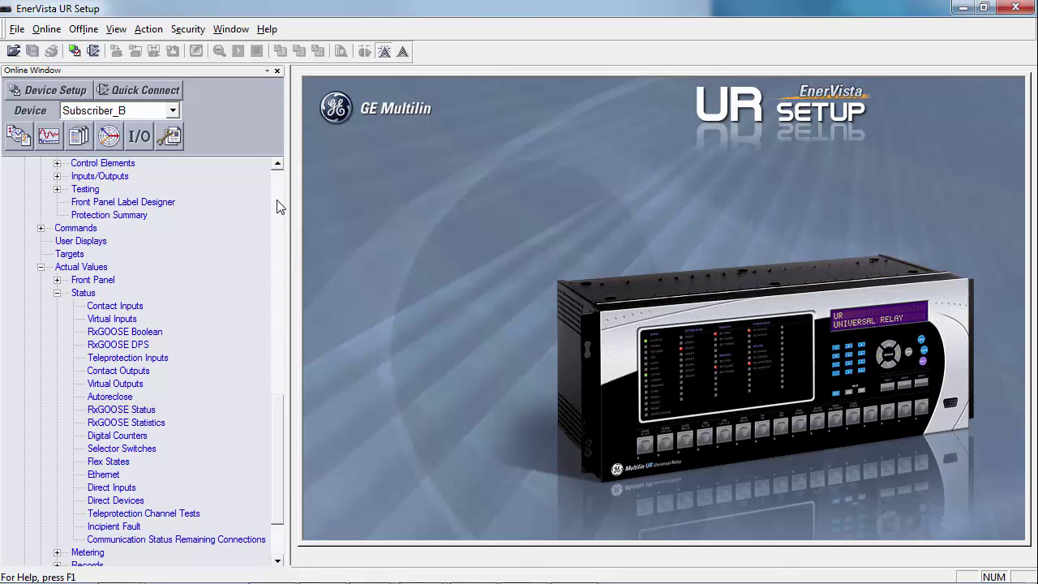
Open Publisher_T's Source Phase Current metering values and shrink and move their window to leave room below it
{"action": "left_click", "coordinate": [277, 207]}
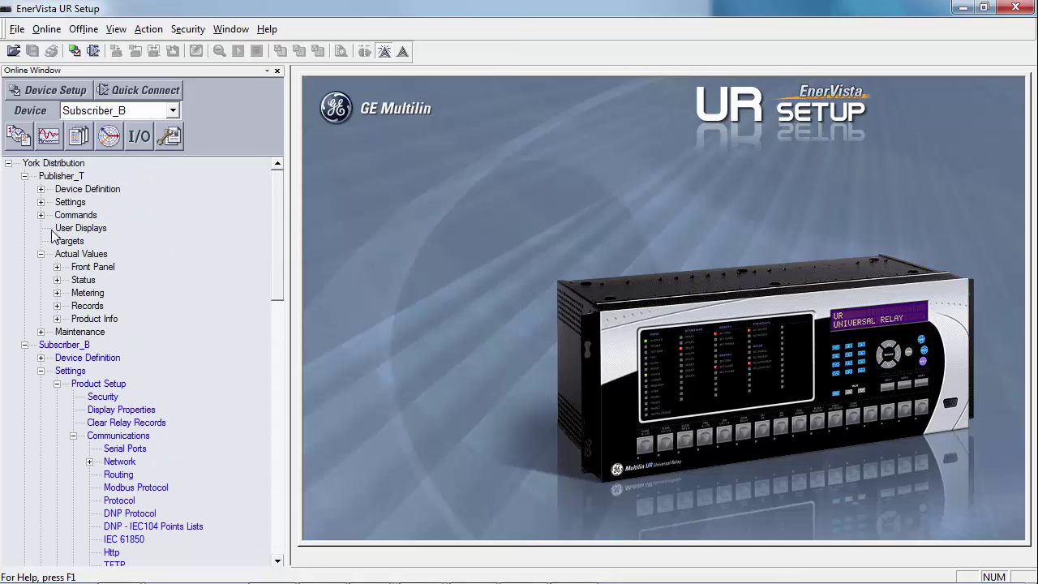
{"action": "left_click", "coordinate": [57, 293]}
{"action": "double_click", "coordinate": [122, 321]}
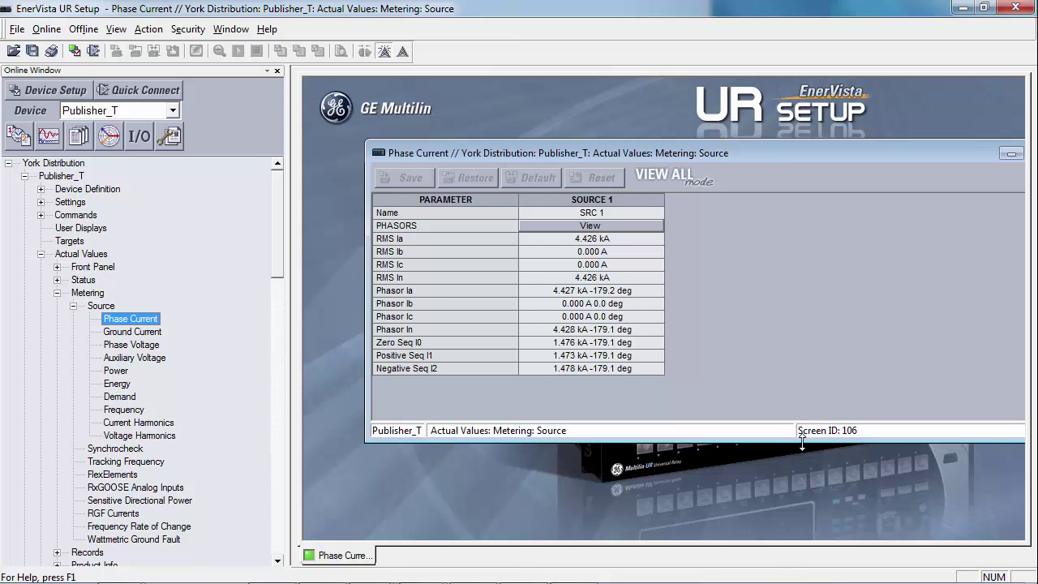
{"action": "left_click_drag", "start_coordinate": [806, 442], "coordinate": [805, 273]}
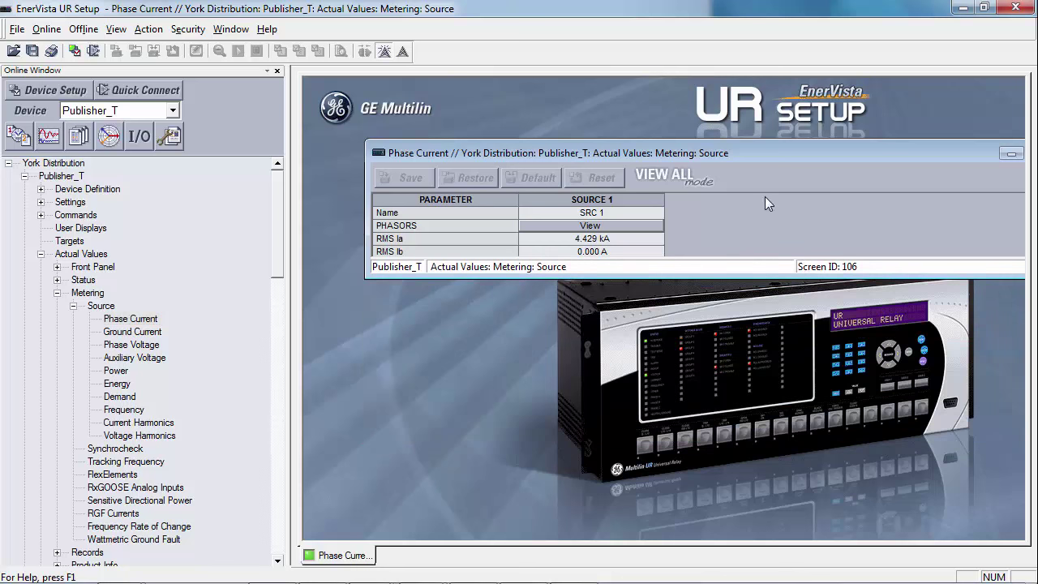
{"action": "left_click_drag", "start_coordinate": [762, 157], "coordinate": [705, 98]}
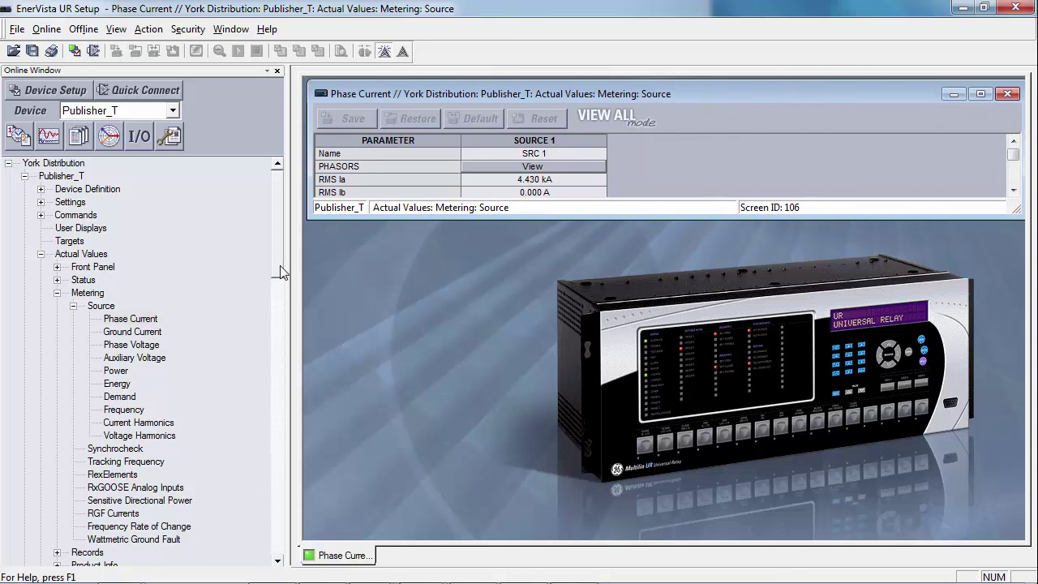
Open Subscriber_B's metered RxGOOSE Analog Inputs and shrink and place their window below Publisher_T's Phase Current for comparison
{"action": "left_click_drag", "start_coordinate": [278, 271], "coordinate": [301, 544]}
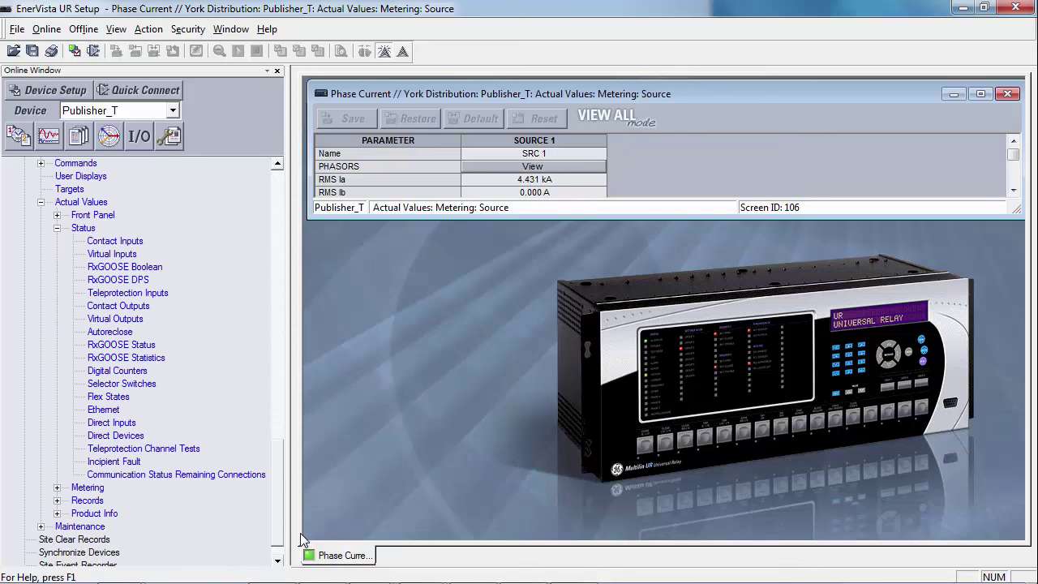
{"action": "left_click", "coordinate": [57, 487]}
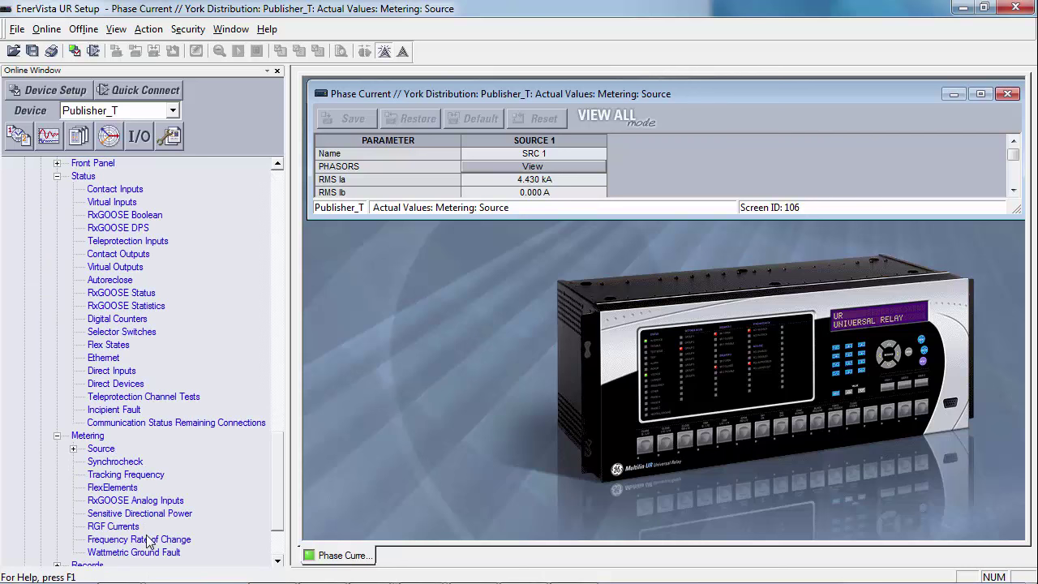
{"action": "double_click", "coordinate": [136, 501]}
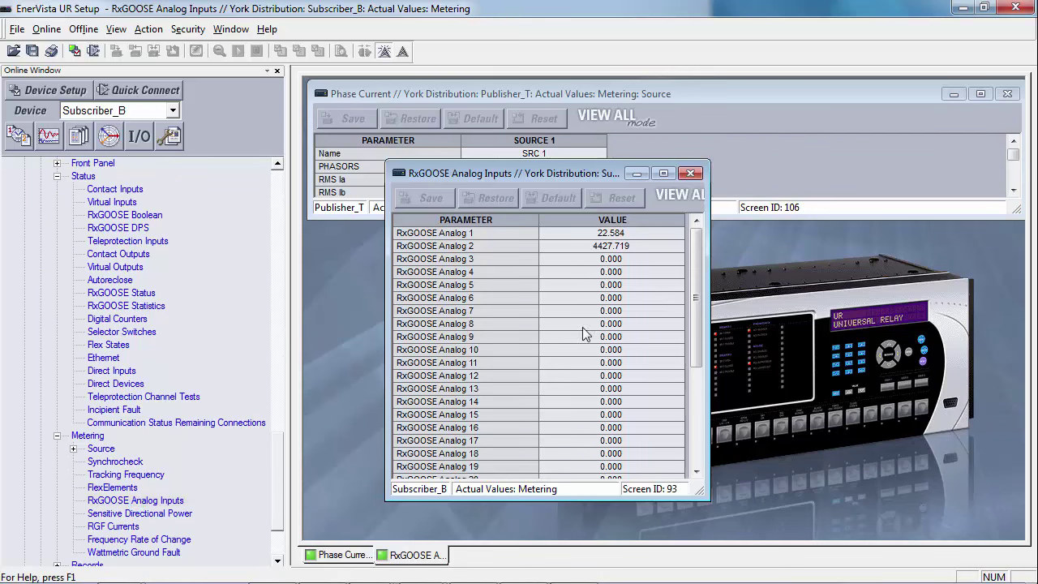
{"action": "left_click_drag", "start_coordinate": [566, 503], "coordinate": [578, 301]}
{"action": "left_click_drag", "start_coordinate": [584, 175], "coordinate": [521, 335]}
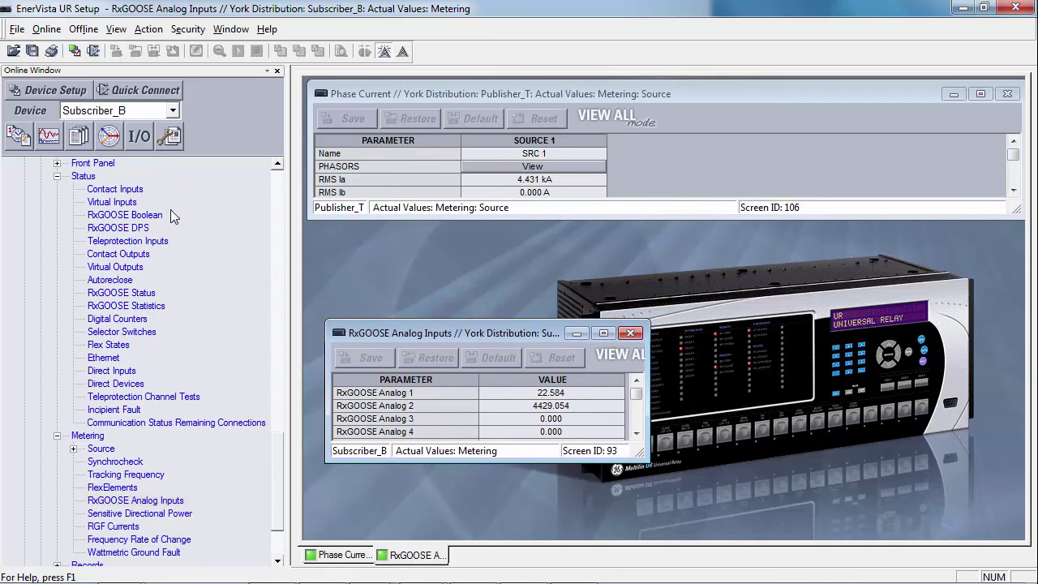
Open Publisher_T's Source Phase Voltage metering values and arrange them between the Phase Current and RxGOOSE Analog Inputs windows
{"action": "scroll", "coordinate": [174, 302], "scroll_direction": "up", "scroll_amount": 20}
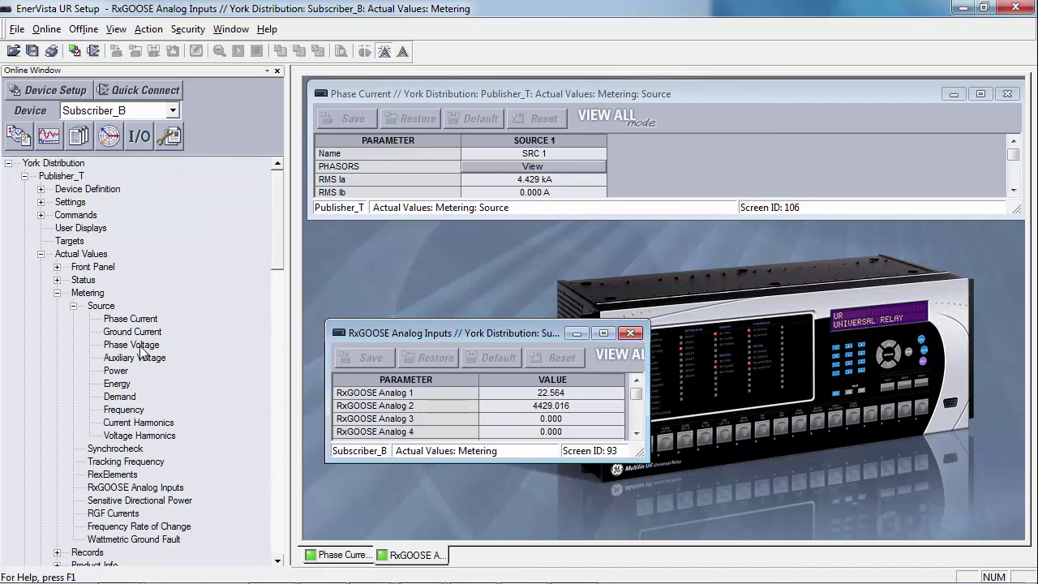
{"action": "double_click", "coordinate": [134, 345]}
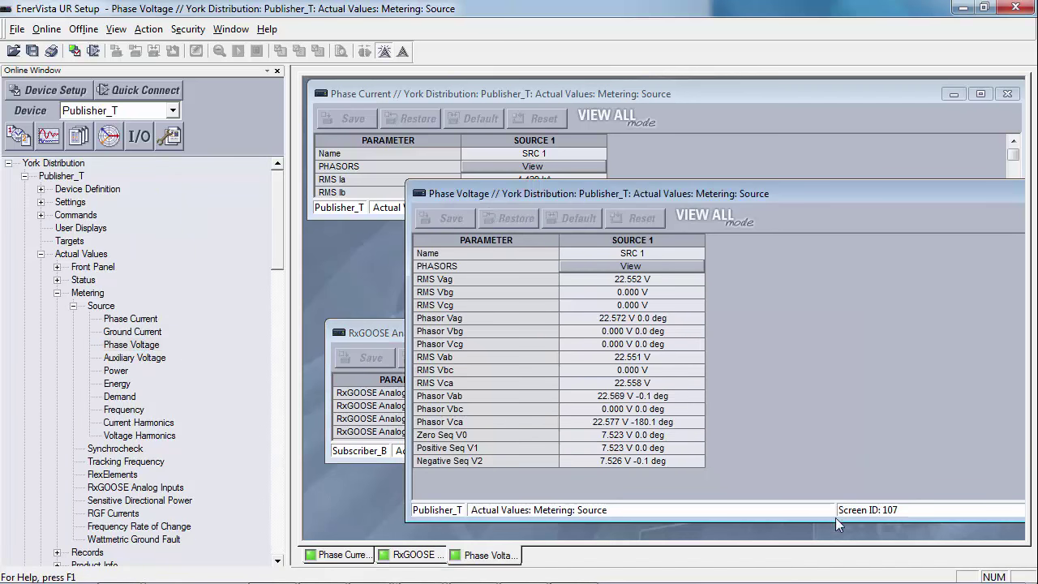
{"action": "left_click_drag", "start_coordinate": [838, 520], "coordinate": [842, 308]}
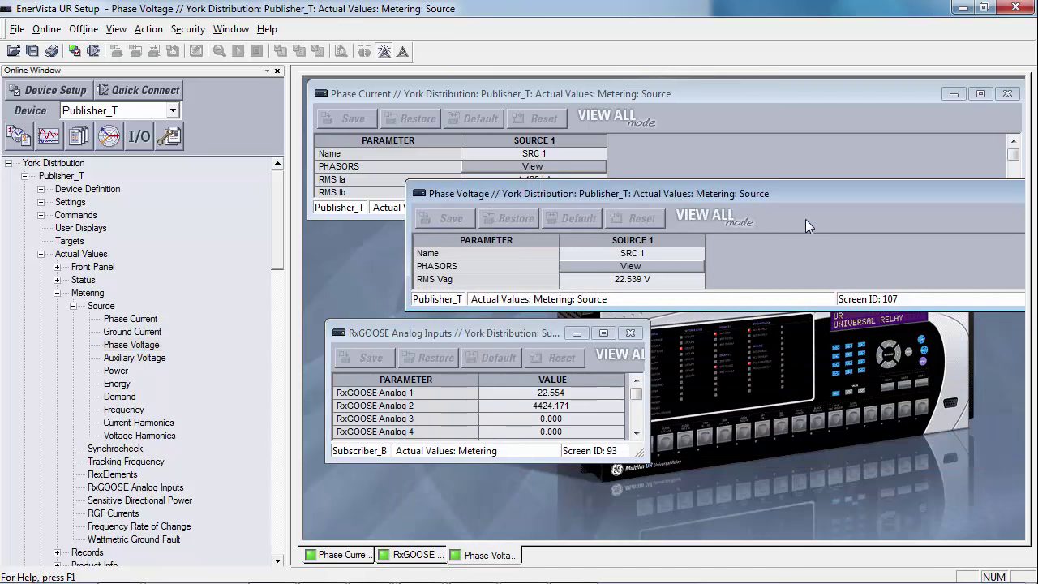
{"action": "left_click_drag", "start_coordinate": [811, 196], "coordinate": [721, 229]}
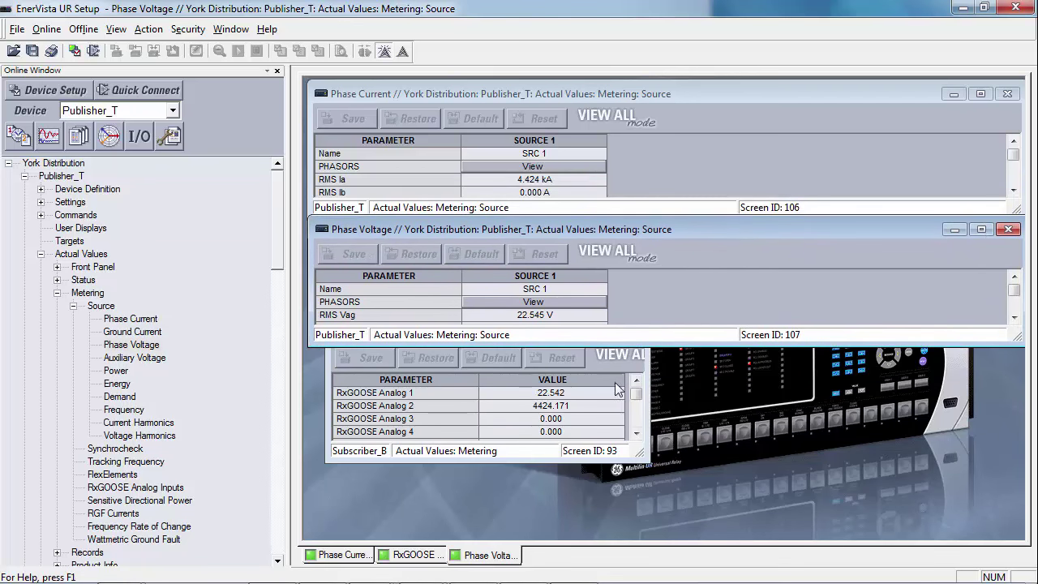
{"action": "left_click", "coordinate": [641, 355]}
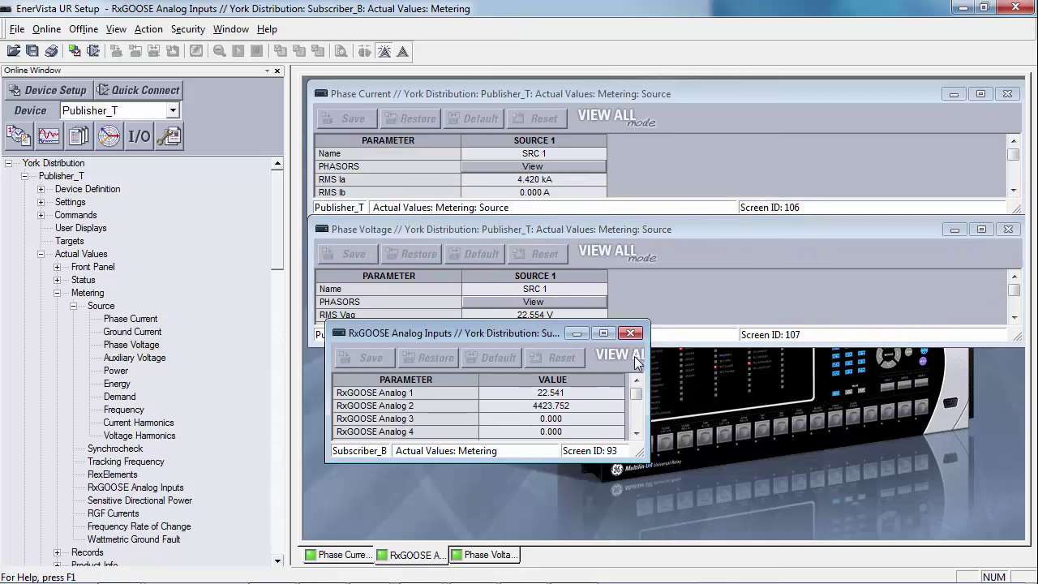
{"action": "left_click_drag", "start_coordinate": [548, 338], "coordinate": [537, 382]}
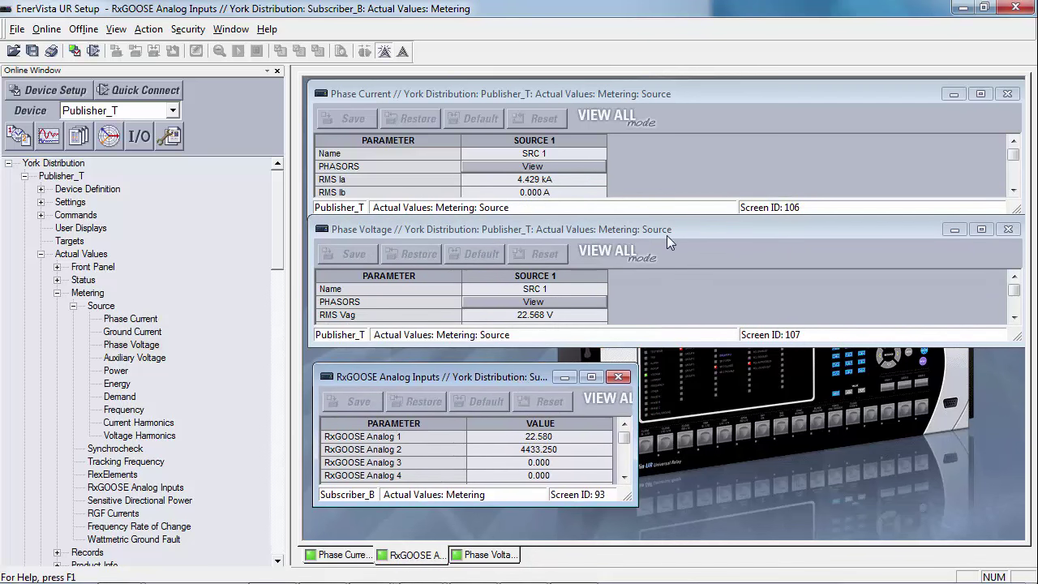